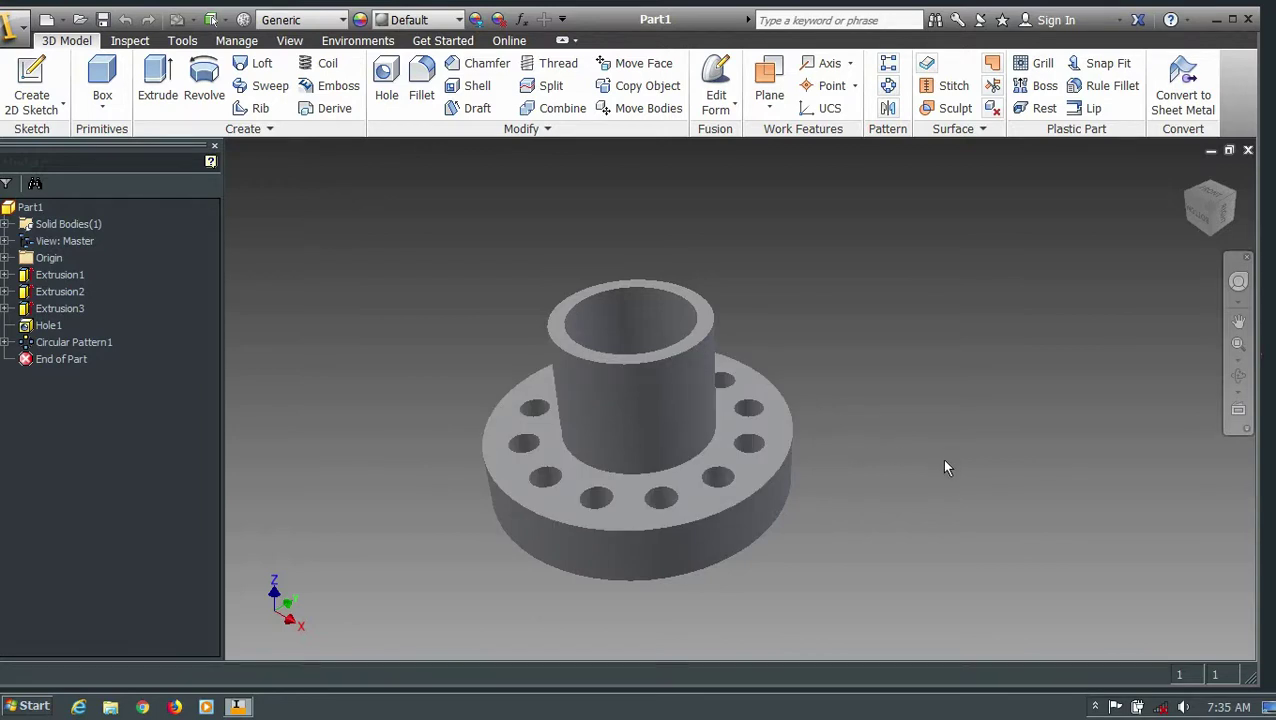
Step: Orbit the flange model to a low side view
click(1238, 375)
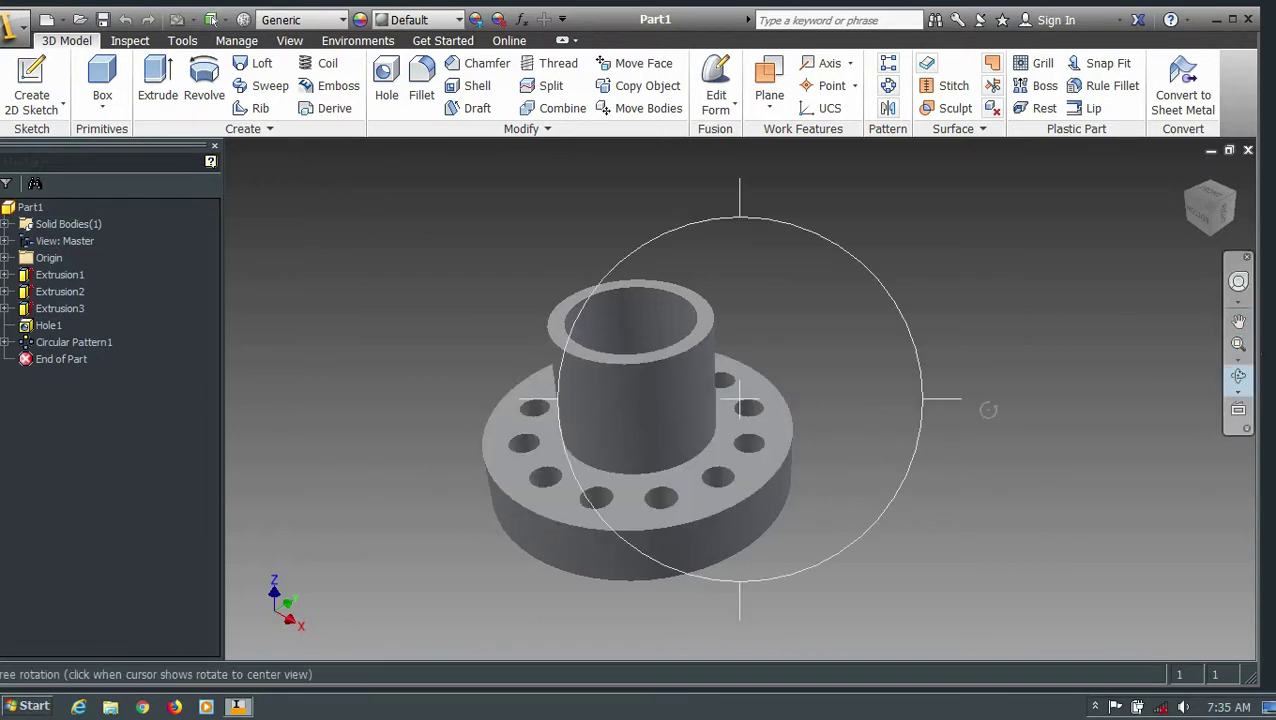
mouse_move(824, 430)
mouse_down()
mouse_move(824, 351)
mouse_move(760, 442)
mouse_move(778, 424)
mouse_up()
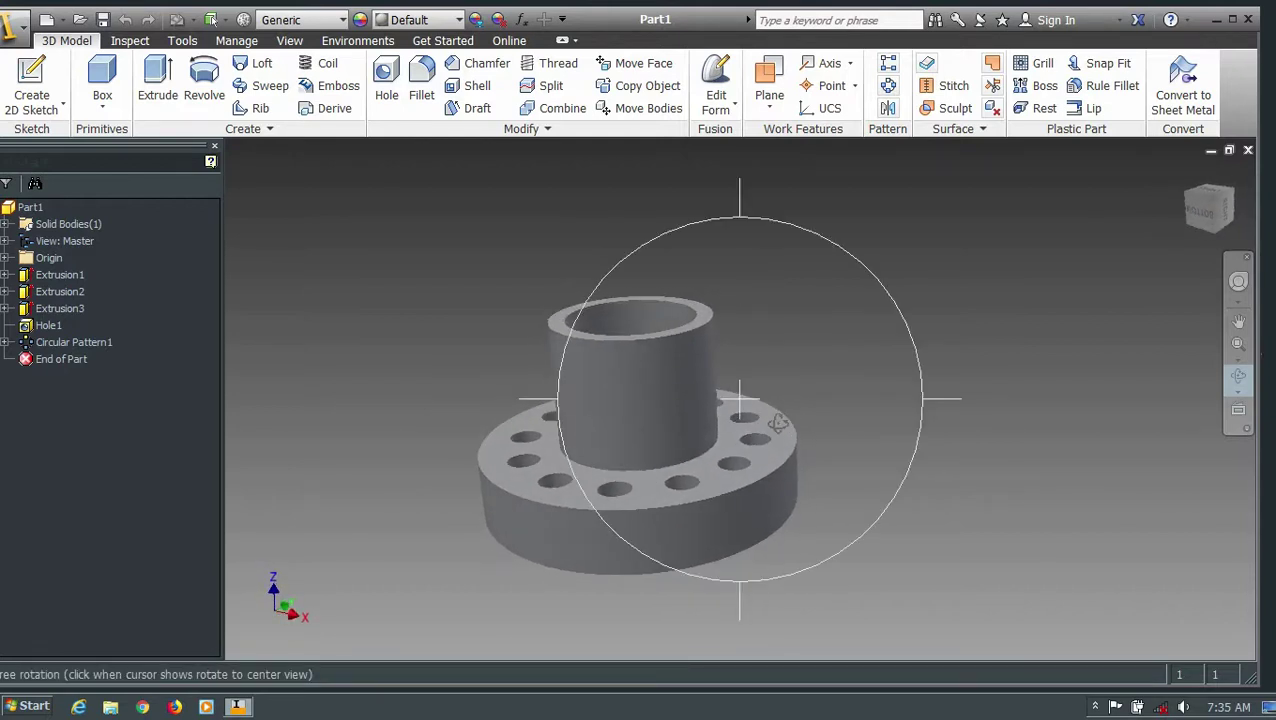
key(Escape)
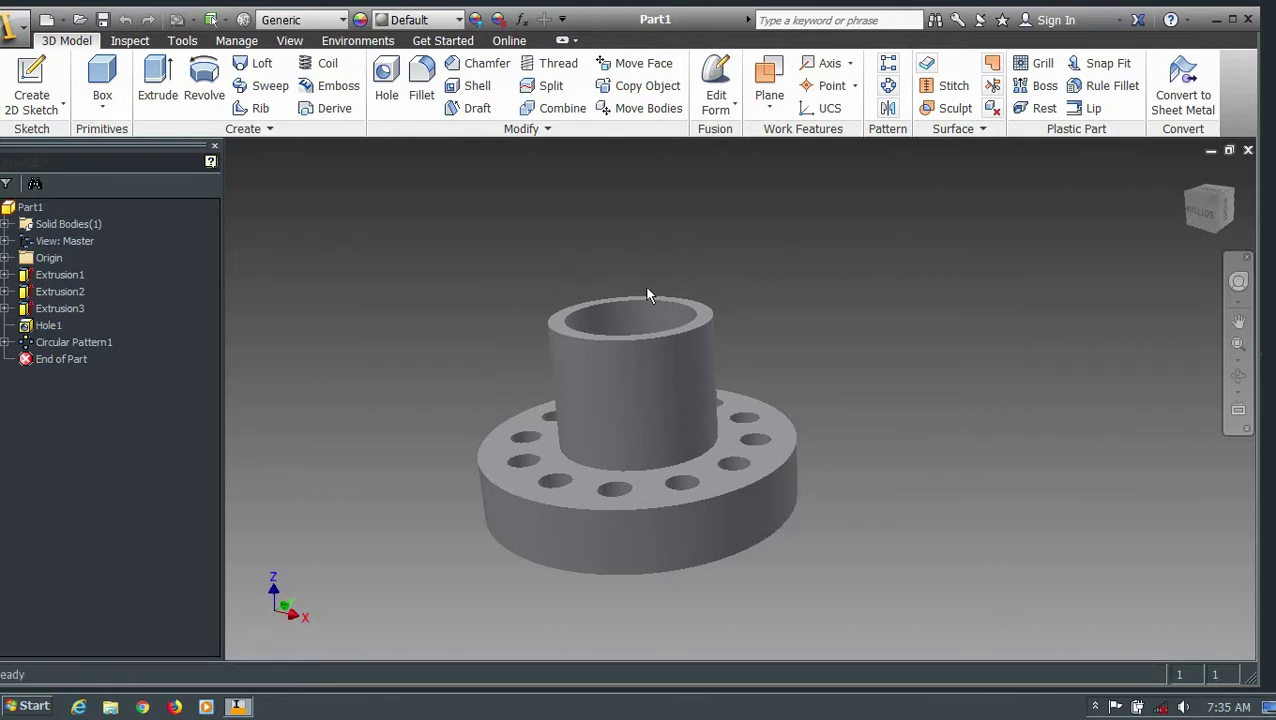
scroll(648, 295, up, 2)
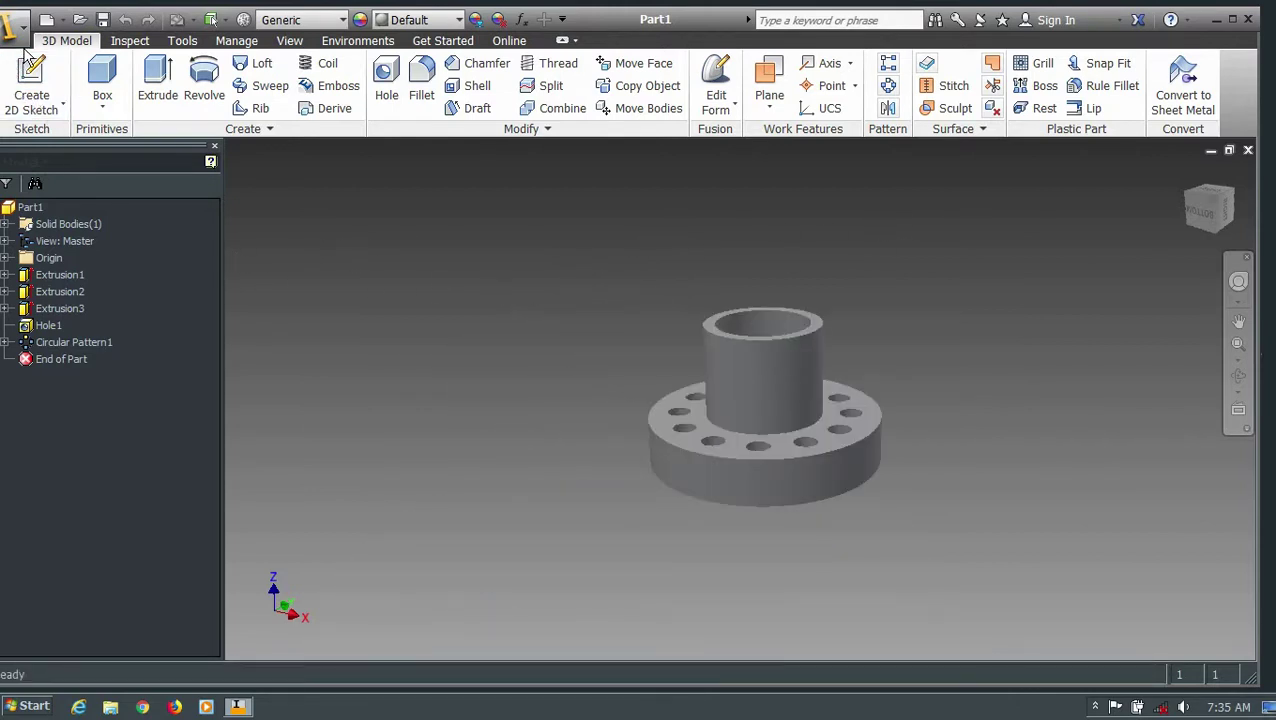
Step: Preview the JIS, GB, GOST and ANSI (mm) templates, then create the drawing from Metric ISO.idw
click(14, 24)
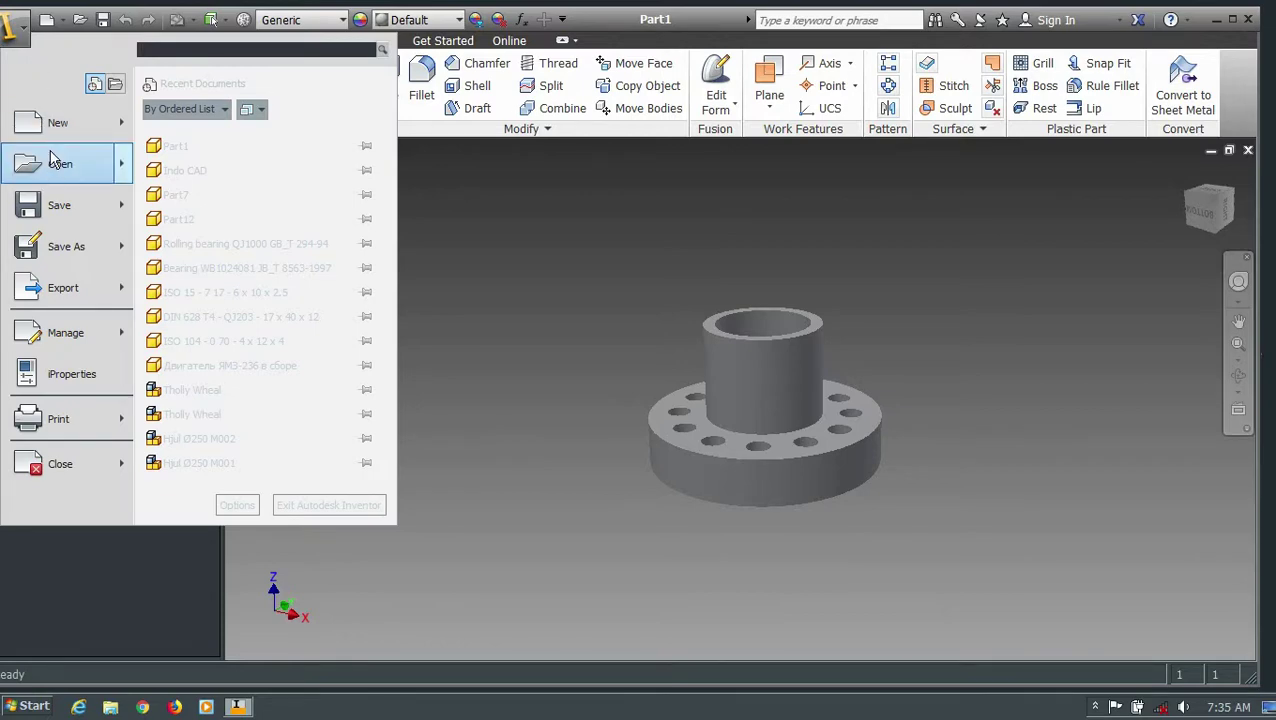
click(50, 123)
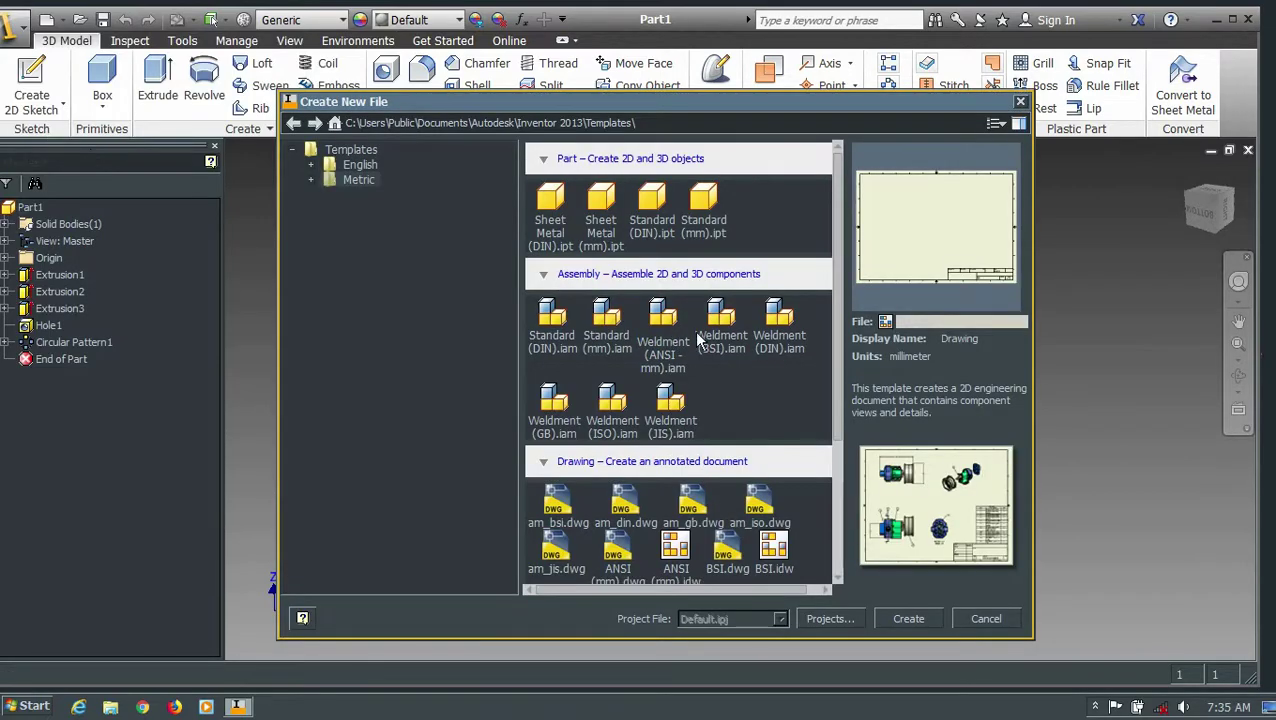
drag(838, 200, 839, 336)
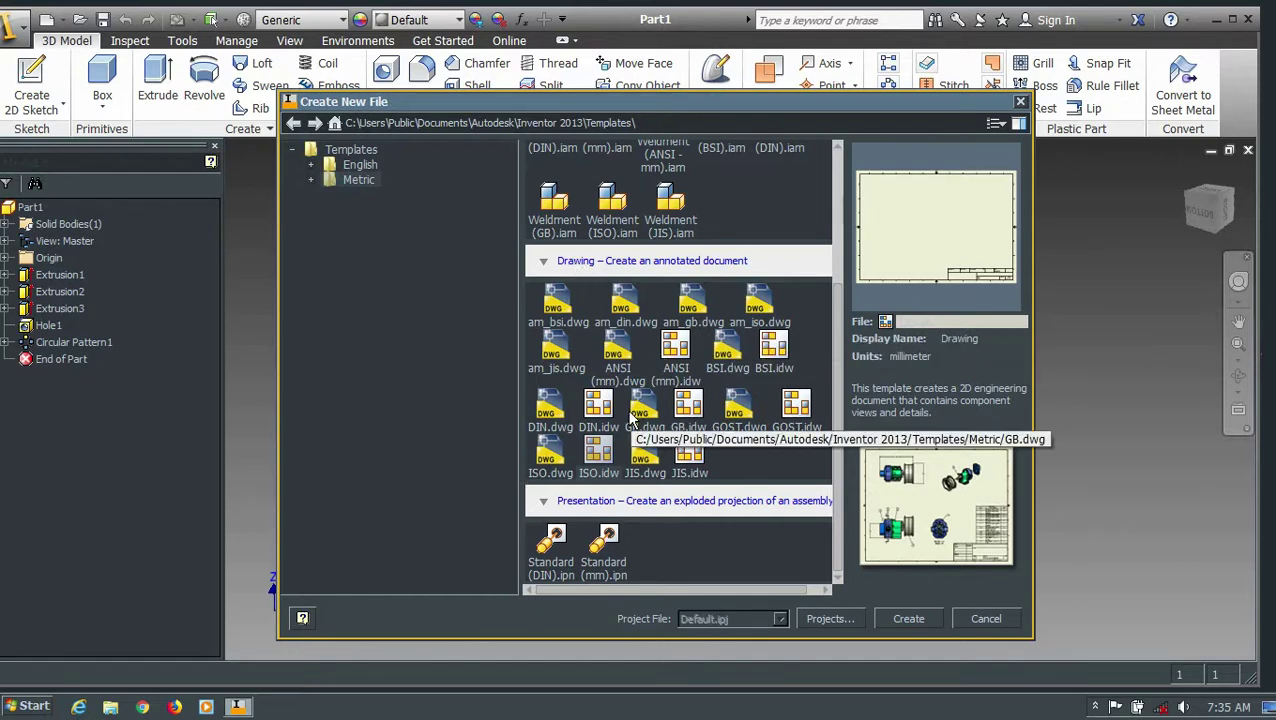
click(598, 465)
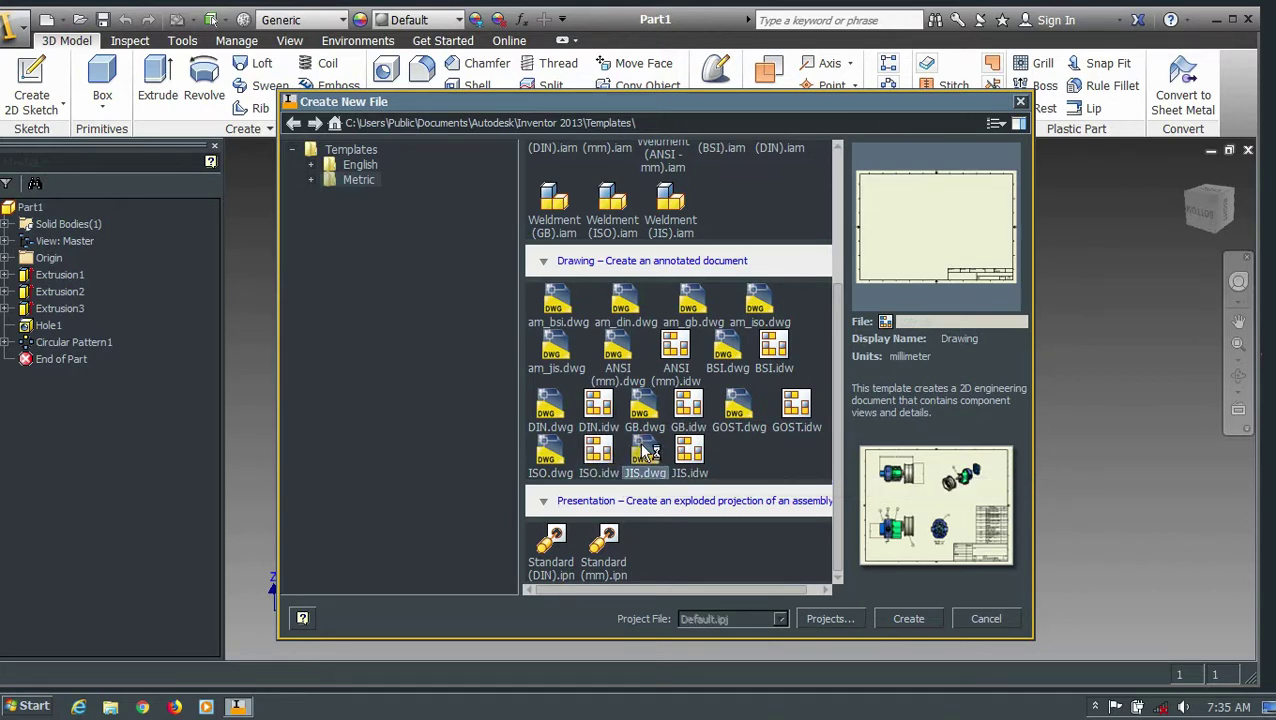
click(643, 452)
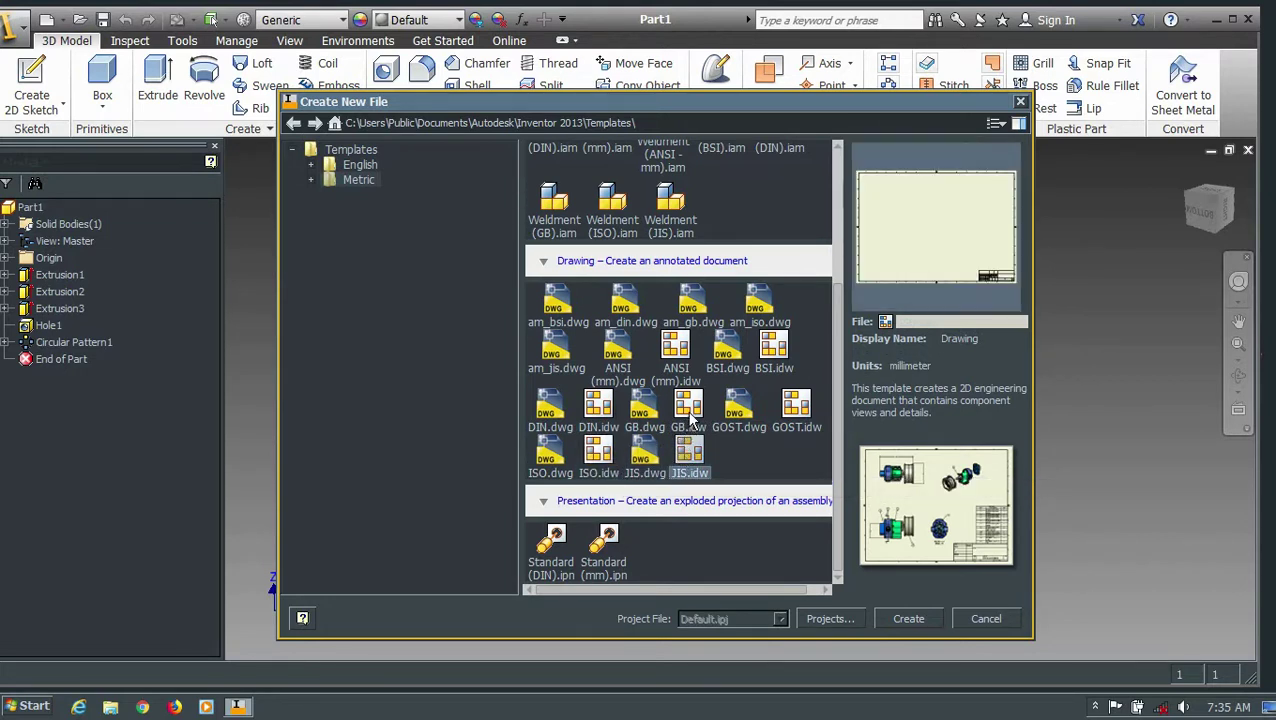
click(688, 418)
click(800, 410)
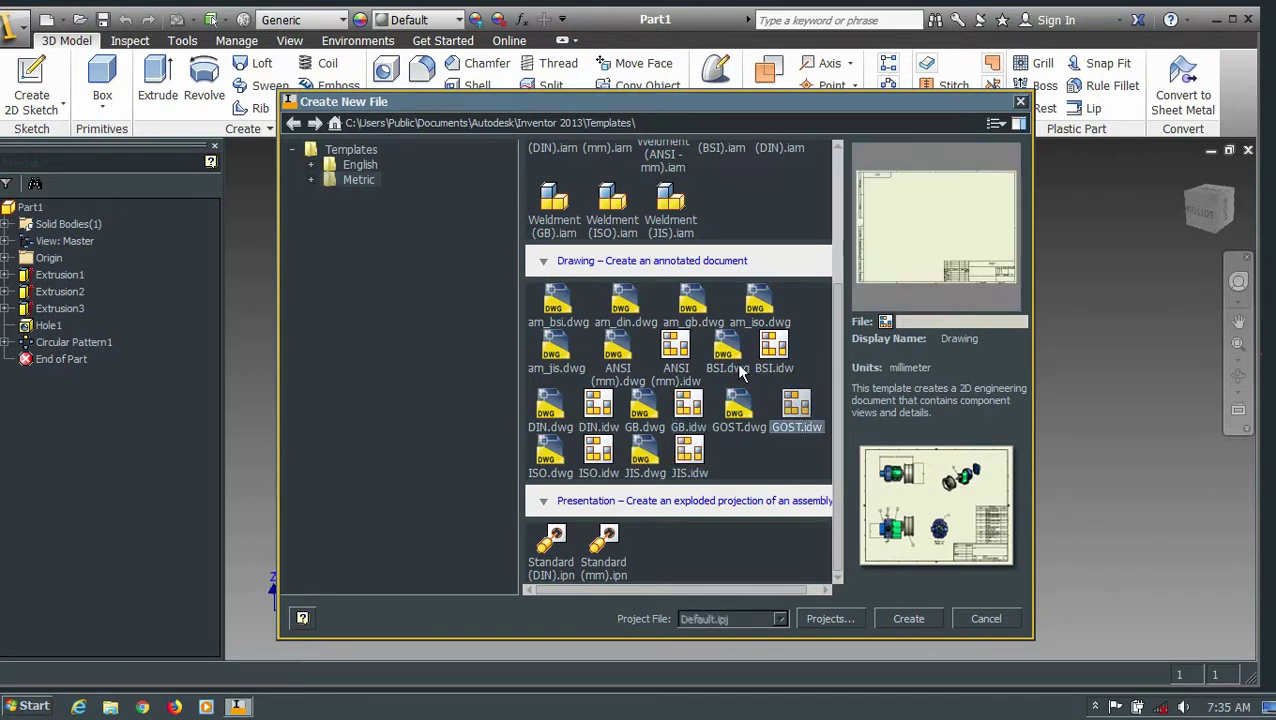
click(689, 346)
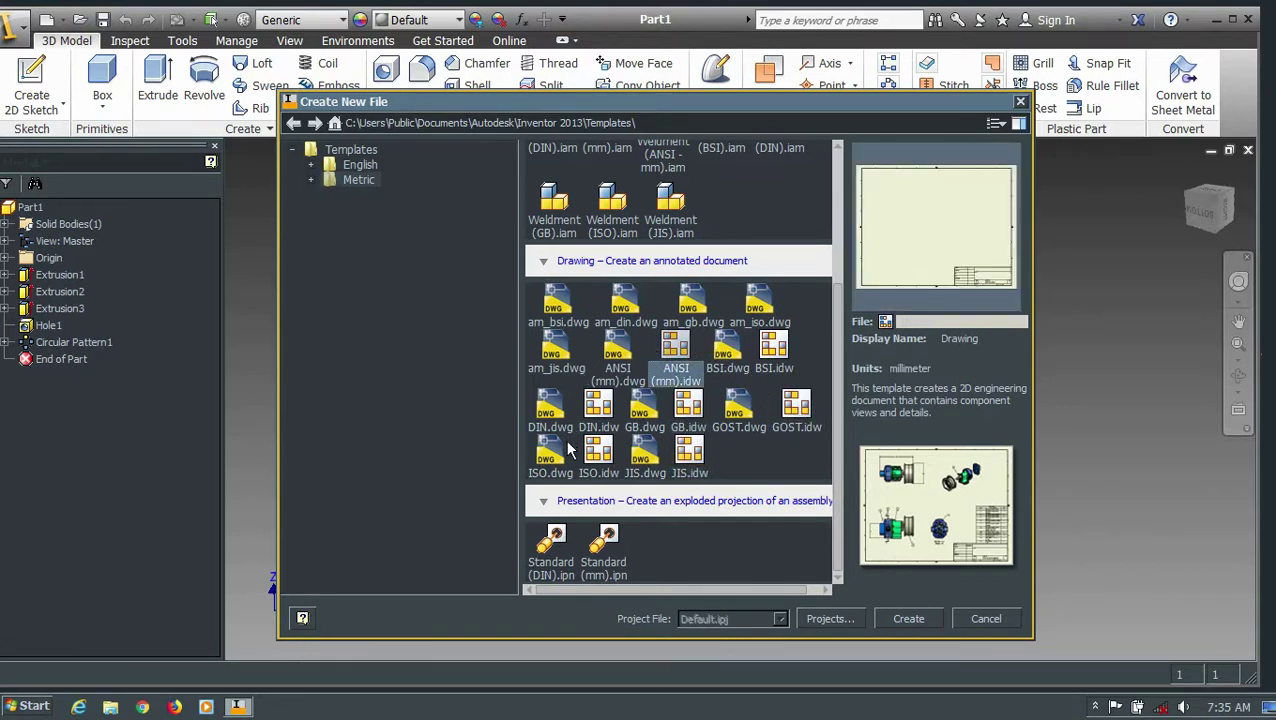
click(597, 470)
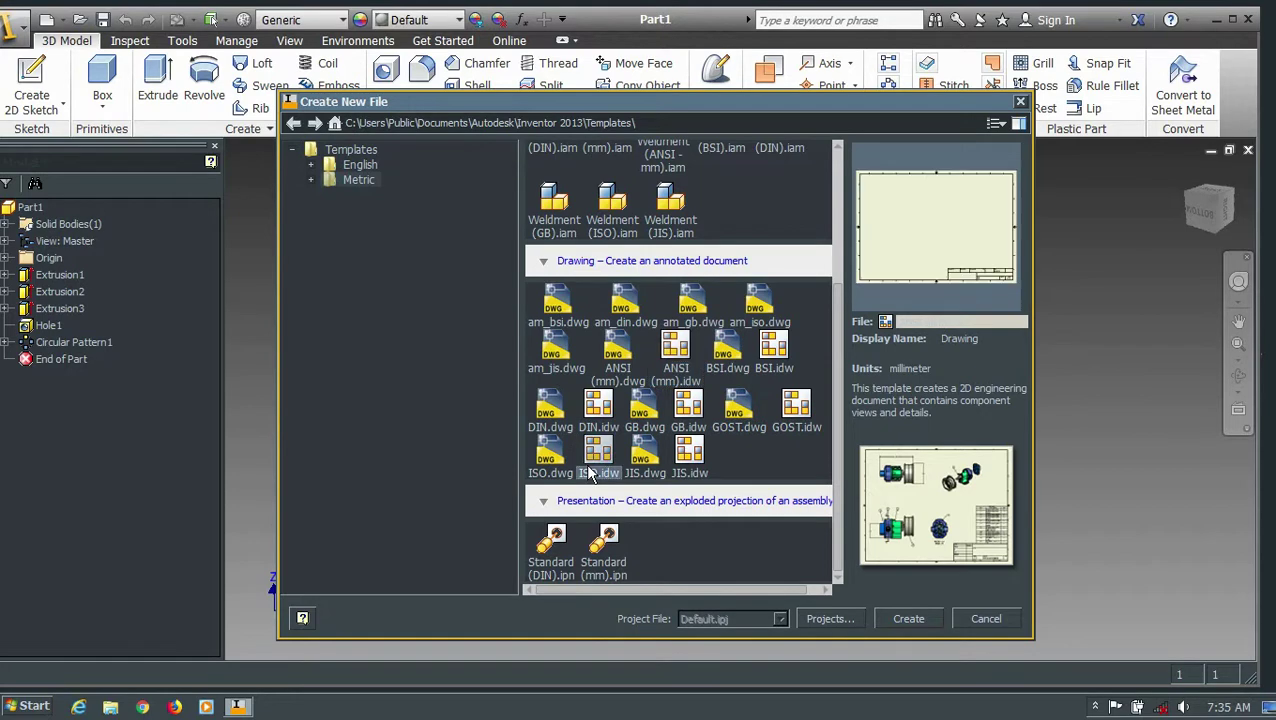
click(908, 619)
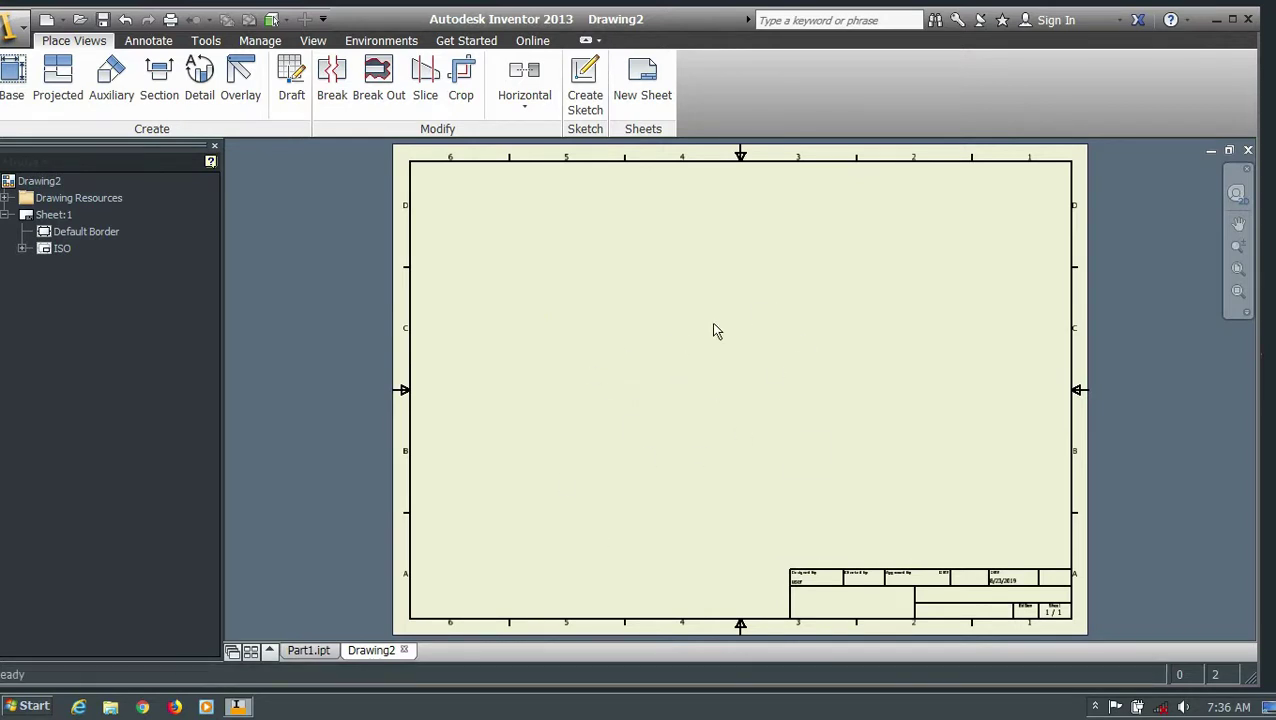
click(302, 651)
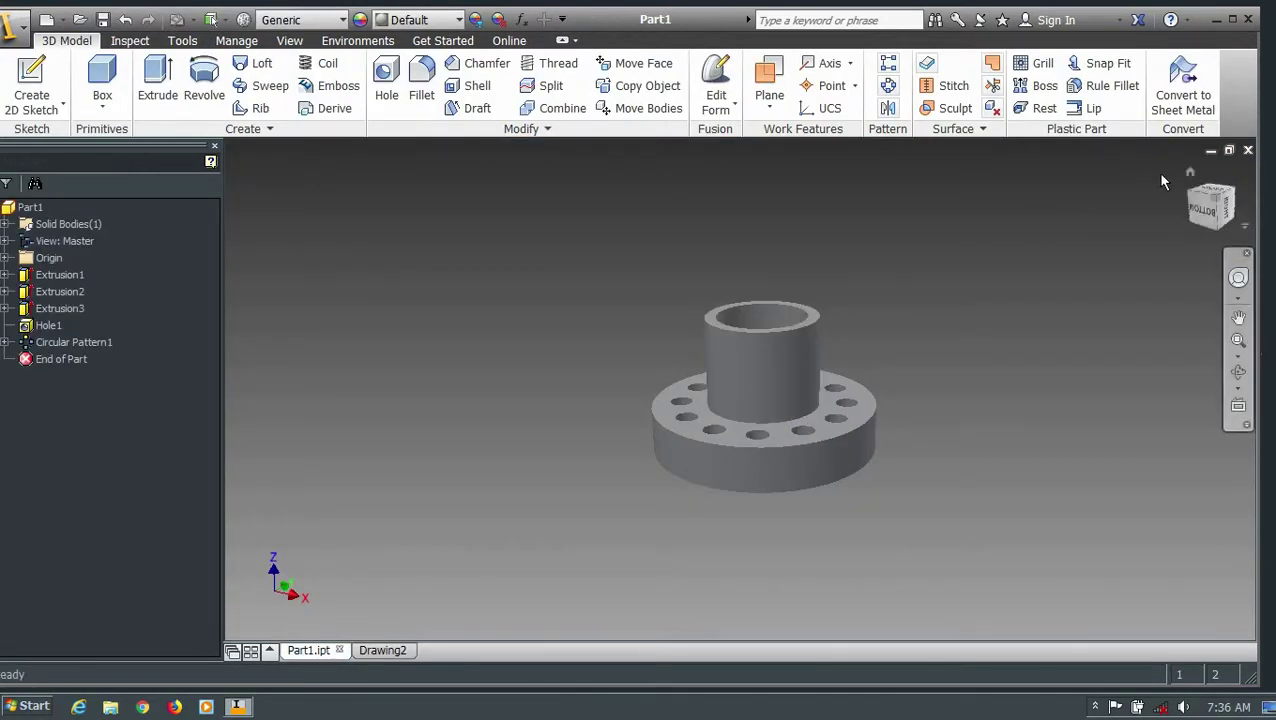
click(1189, 172)
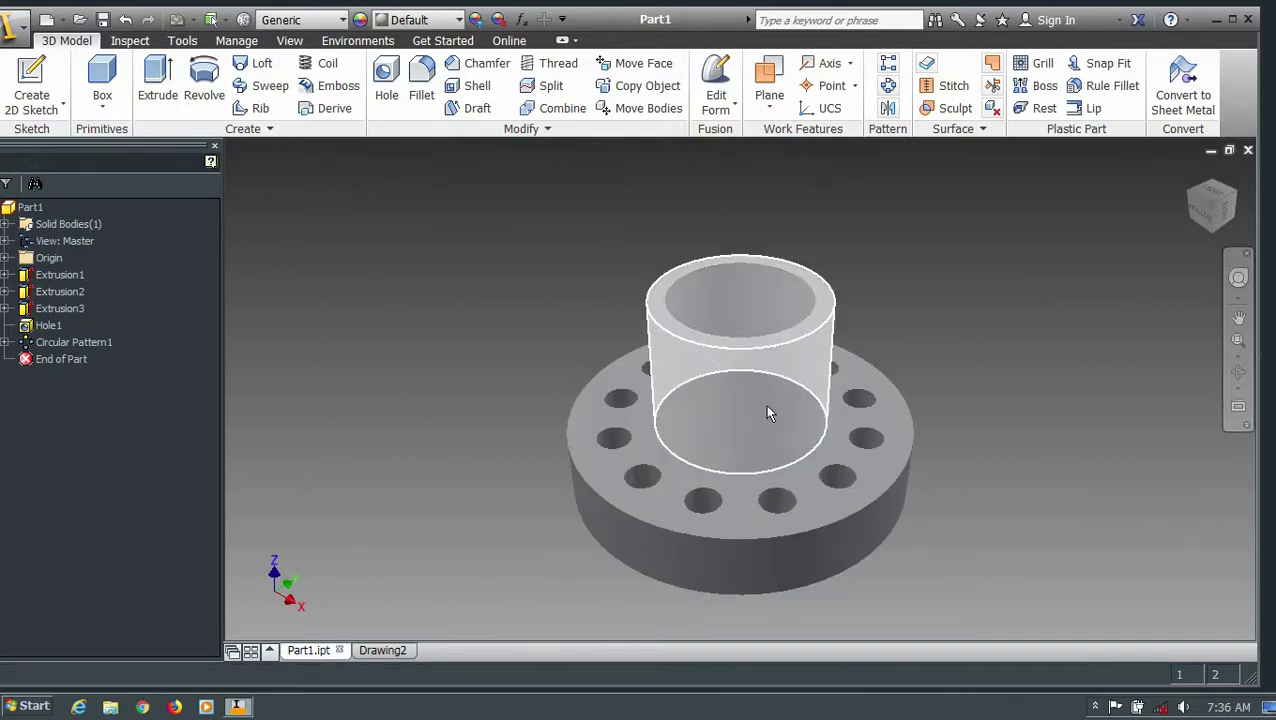
click(1203, 218)
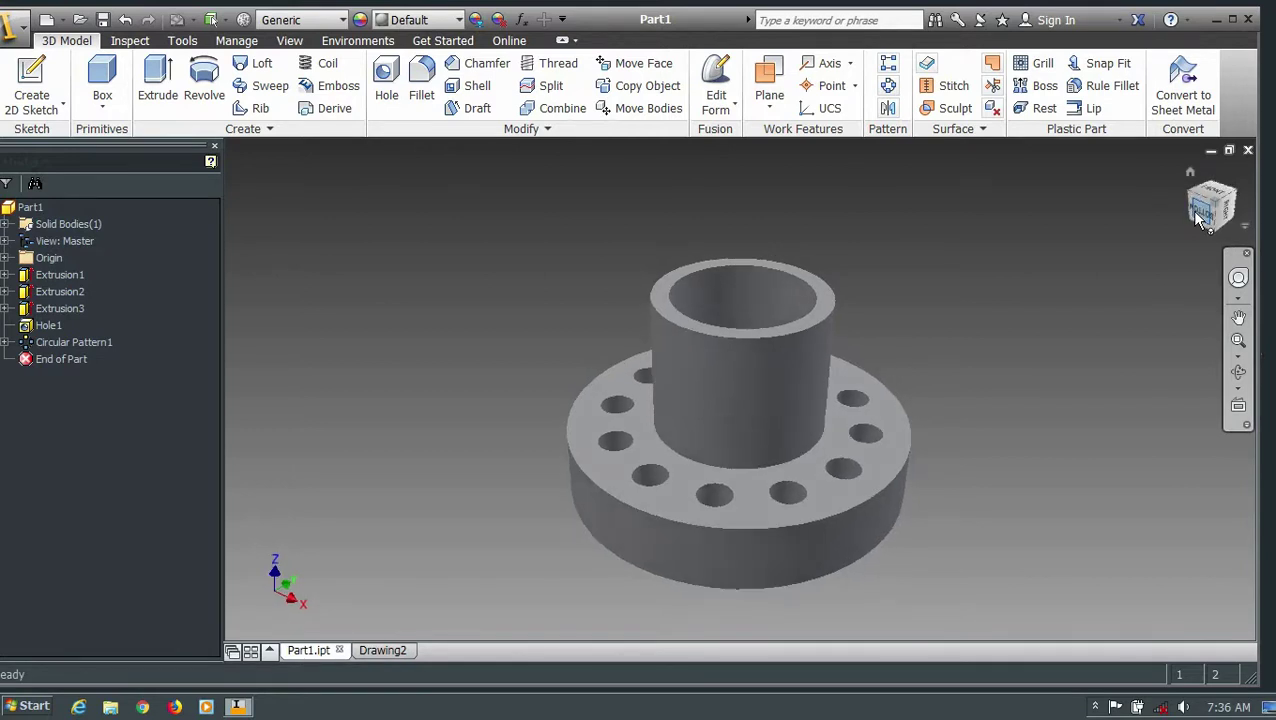
click(1190, 218)
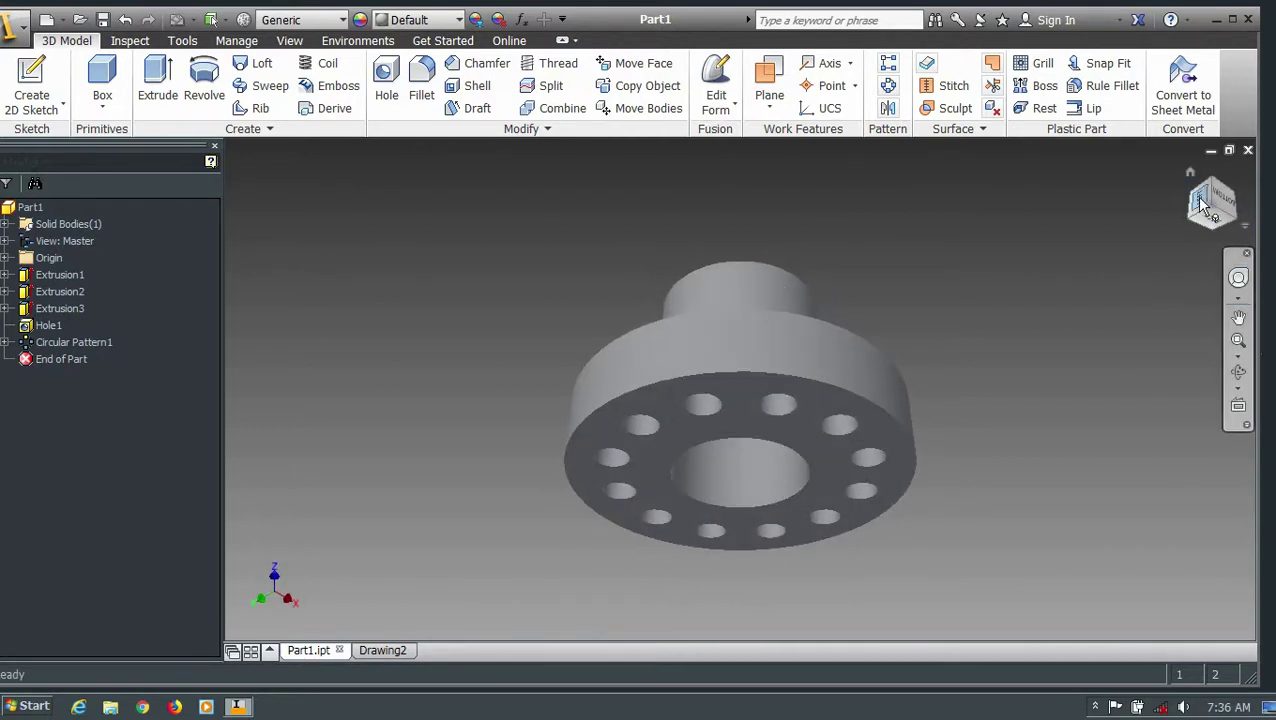
click(1190, 178)
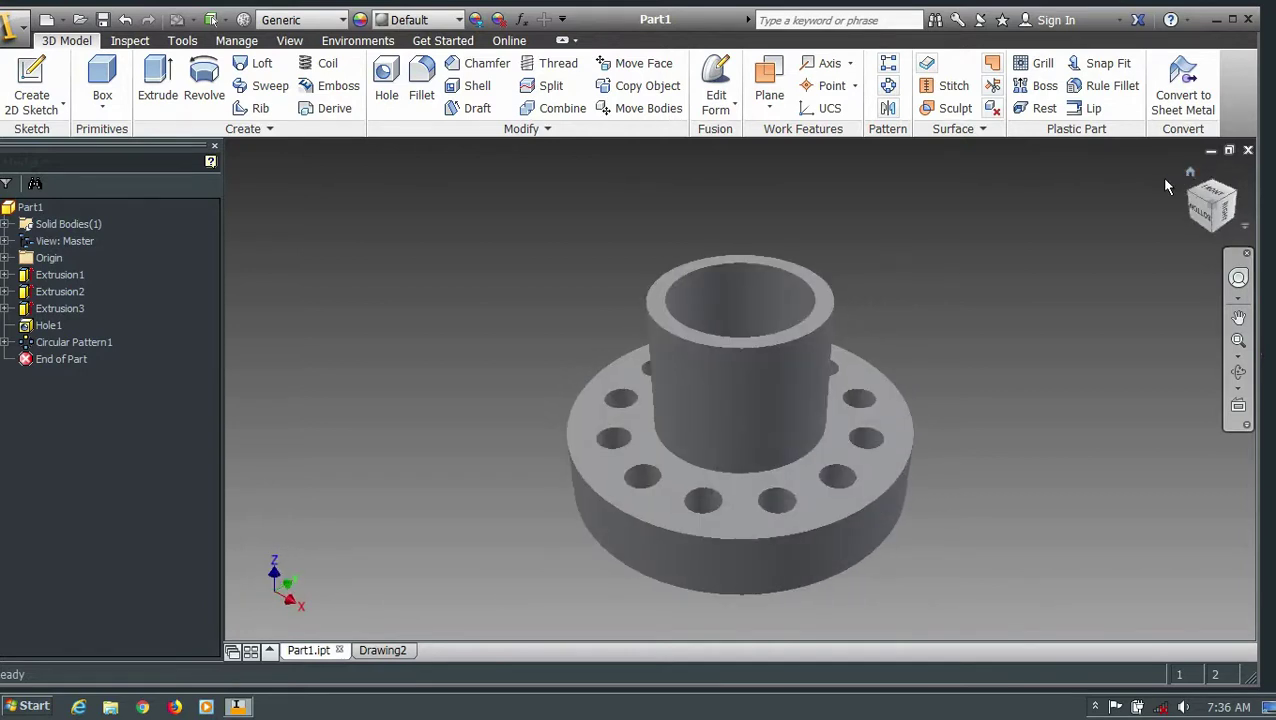
click(382, 650)
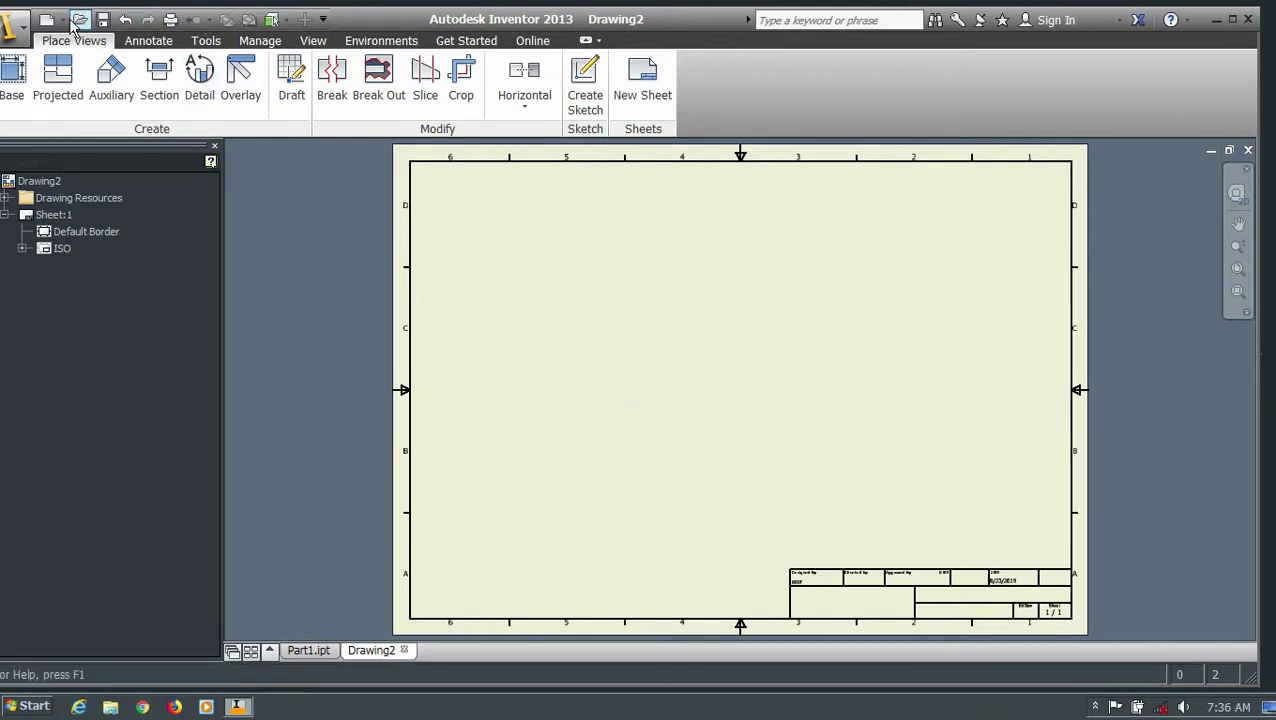
Step: Place a Front base view of Part1.ipt at the sheet's upper right and begin a projected view above it
click(14, 80)
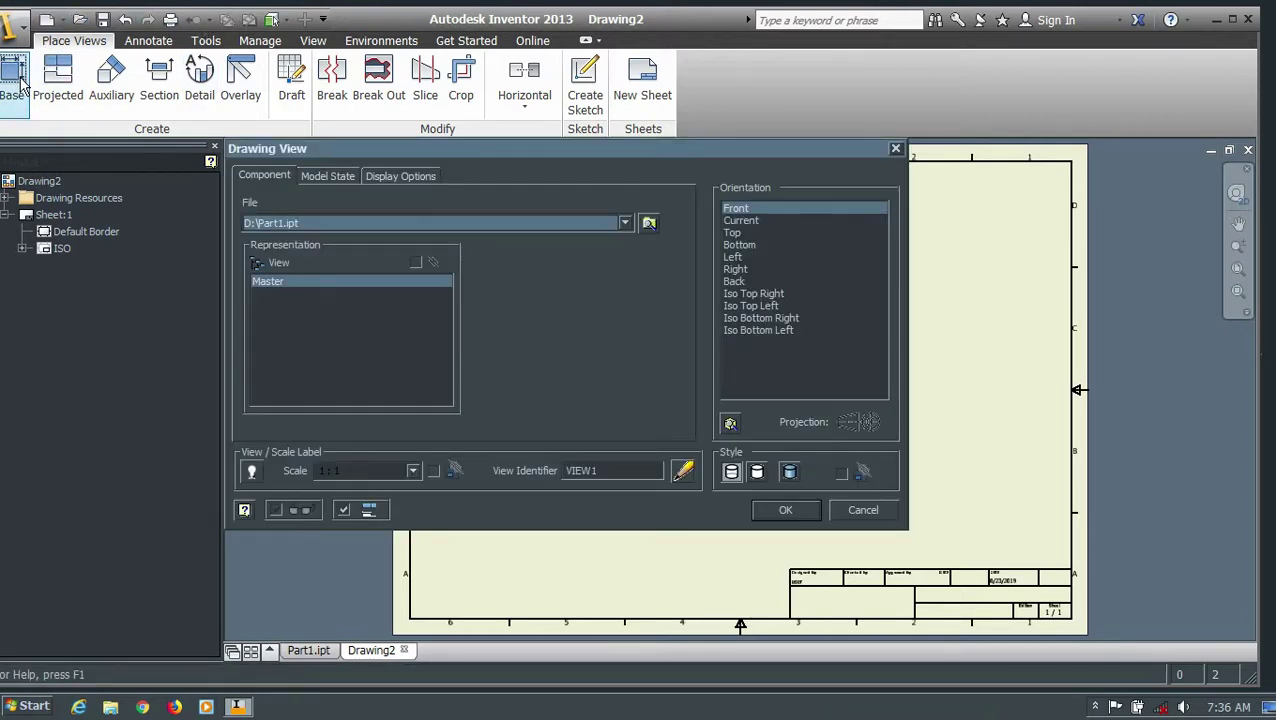
click(649, 223)
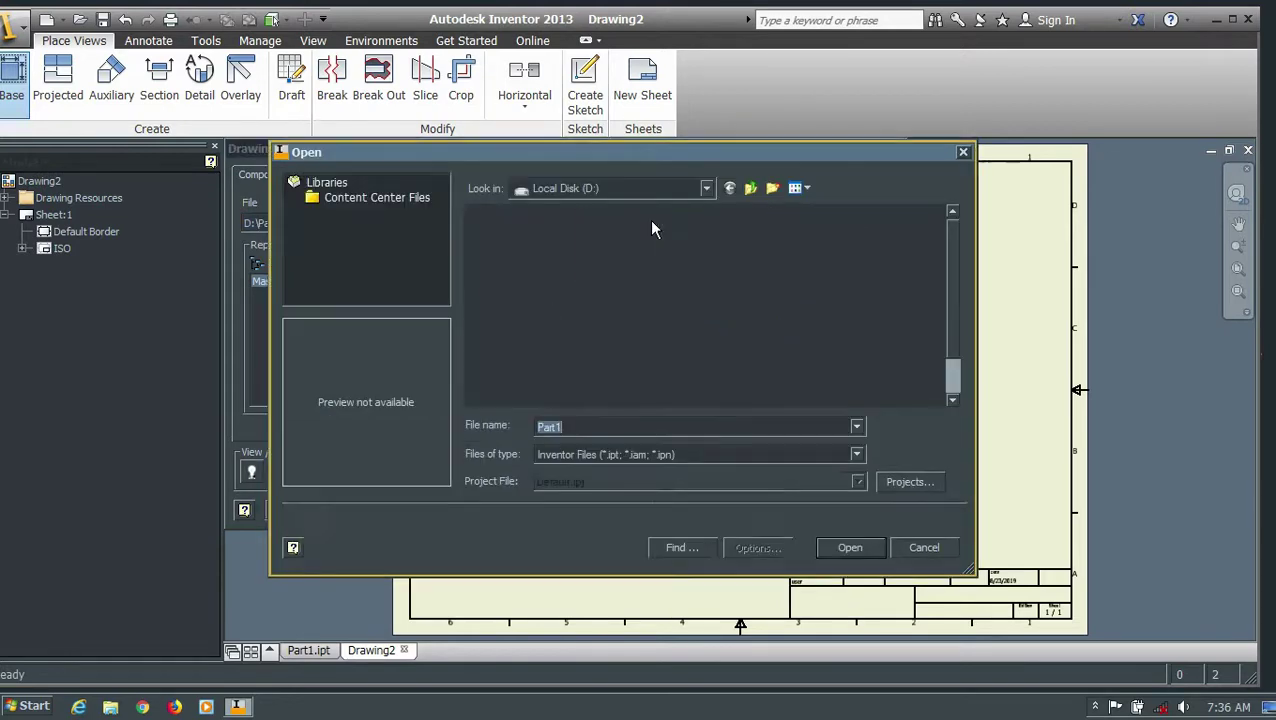
click(606, 392)
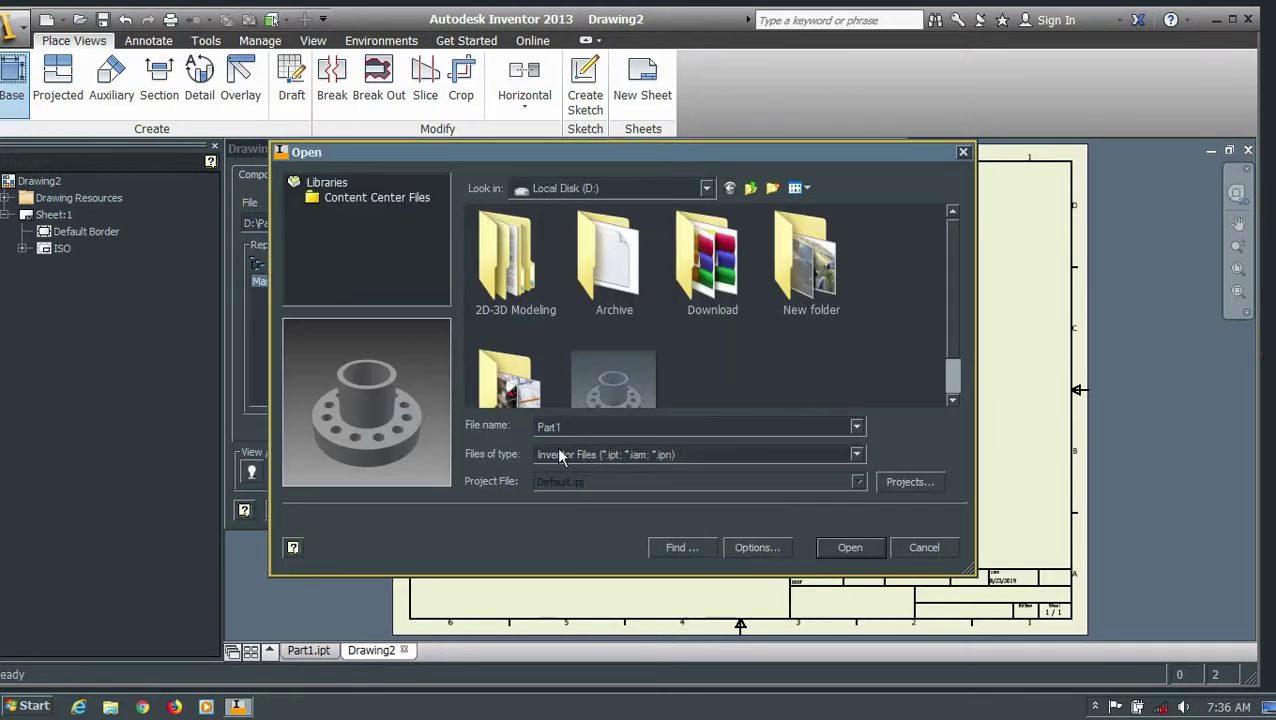
click(840, 548)
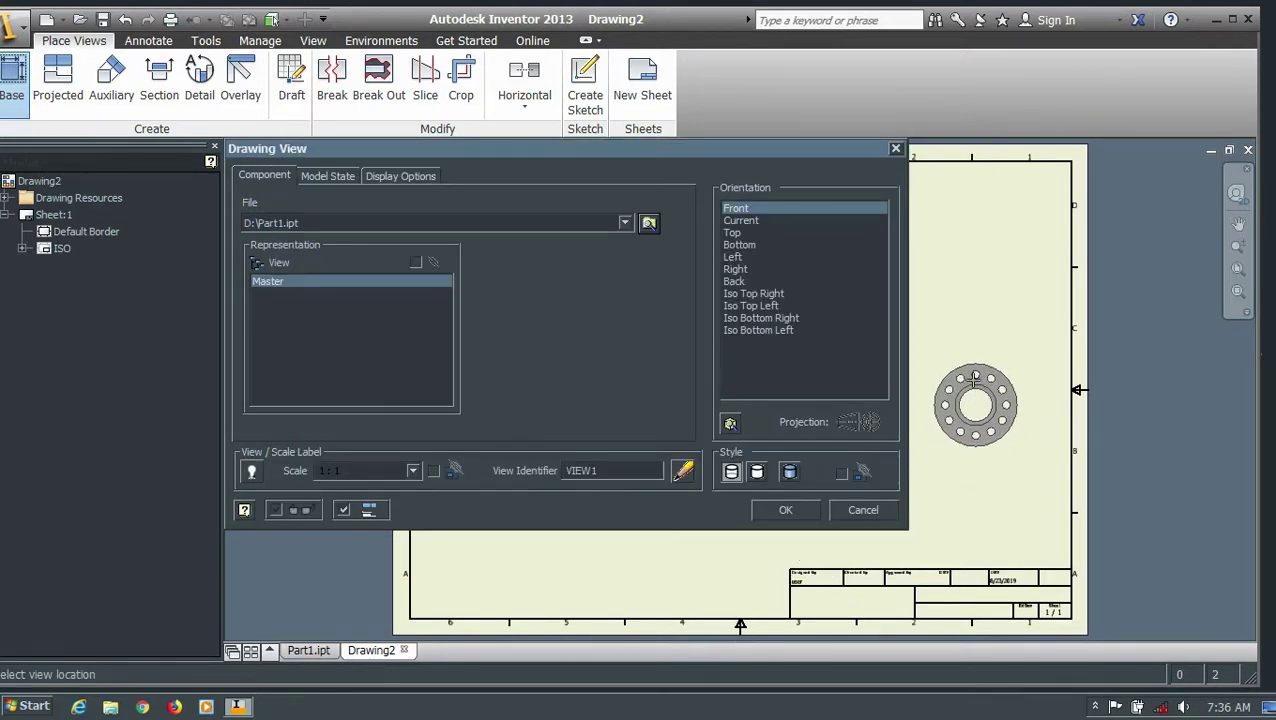
click(976, 325)
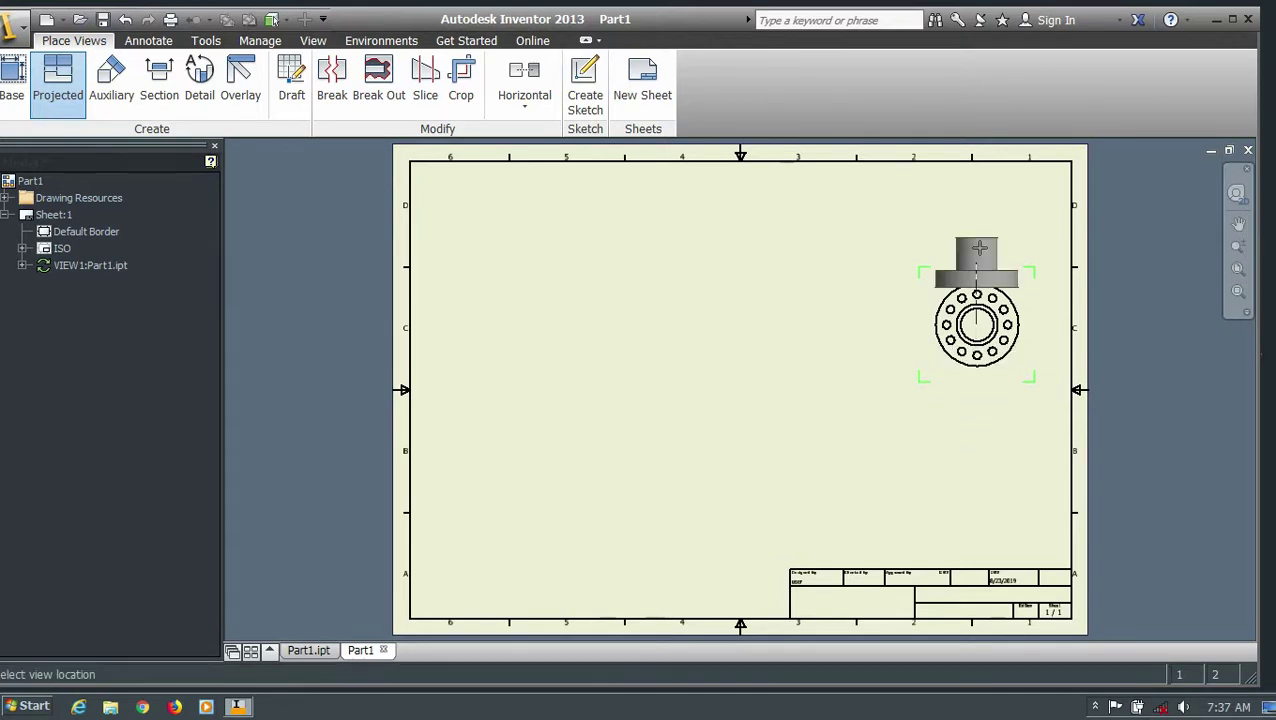
click(980, 216)
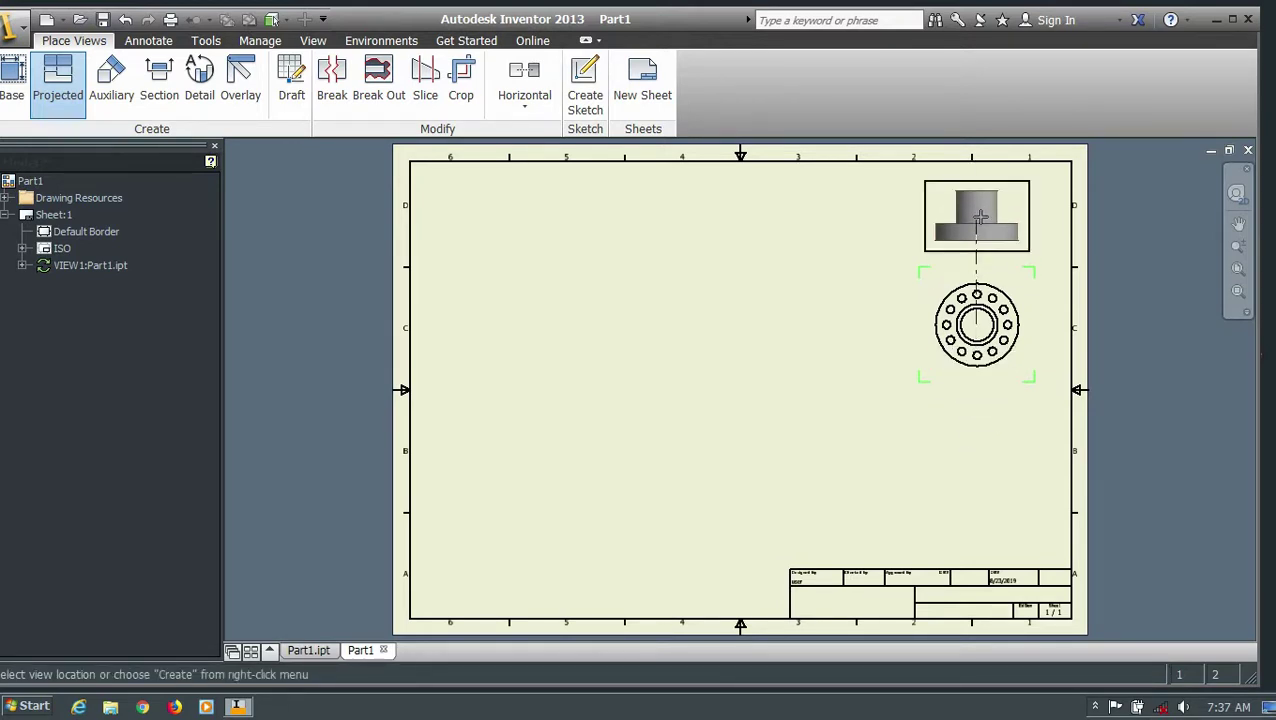
Step: Finish the projected top view above the front view
right_click(983, 225)
click(1046, 216)
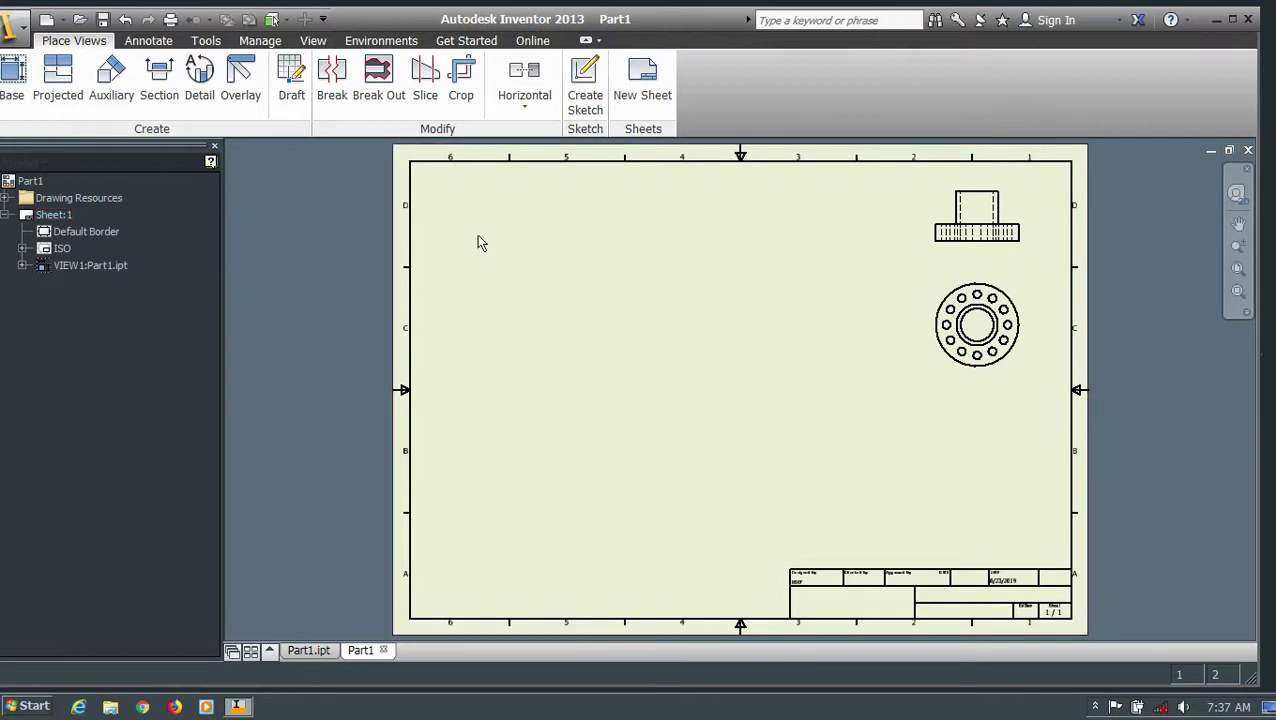
key(p)
Step: Move the front and top views down and left, keeping the top view aligned above the front
click(938, 372)
drag(810, 388, 638, 478)
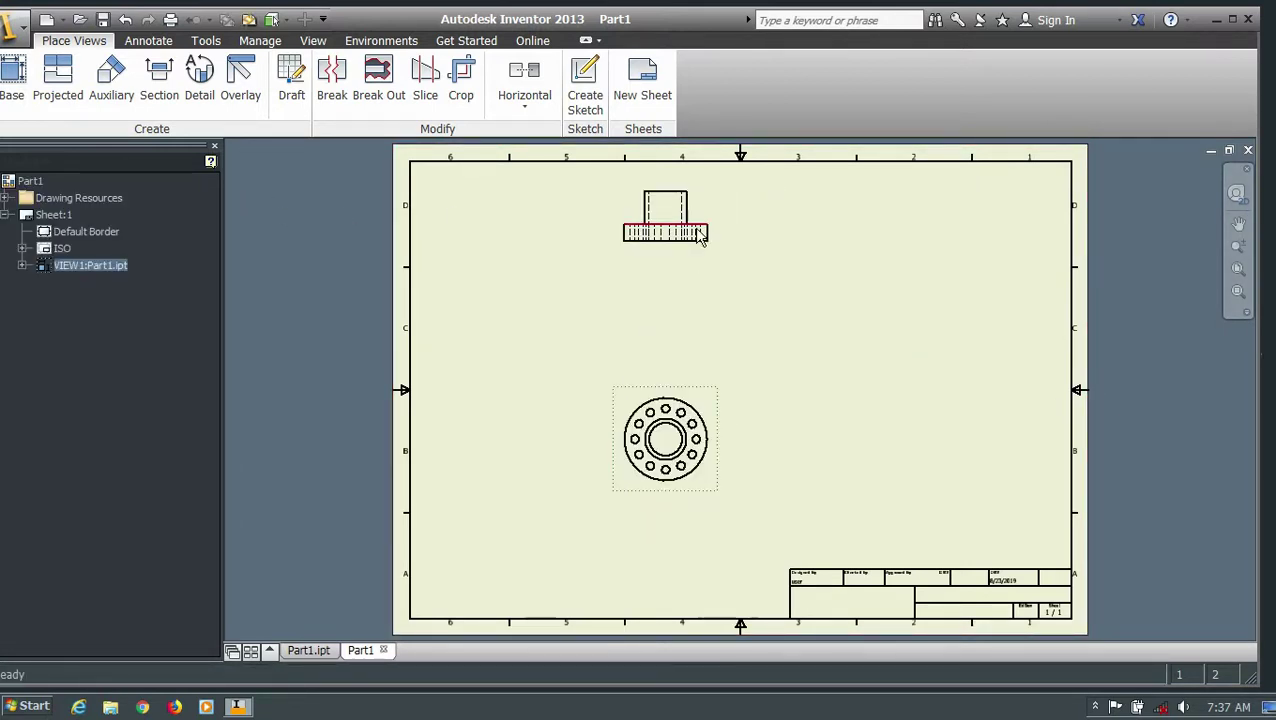
drag(618, 242, 652, 320)
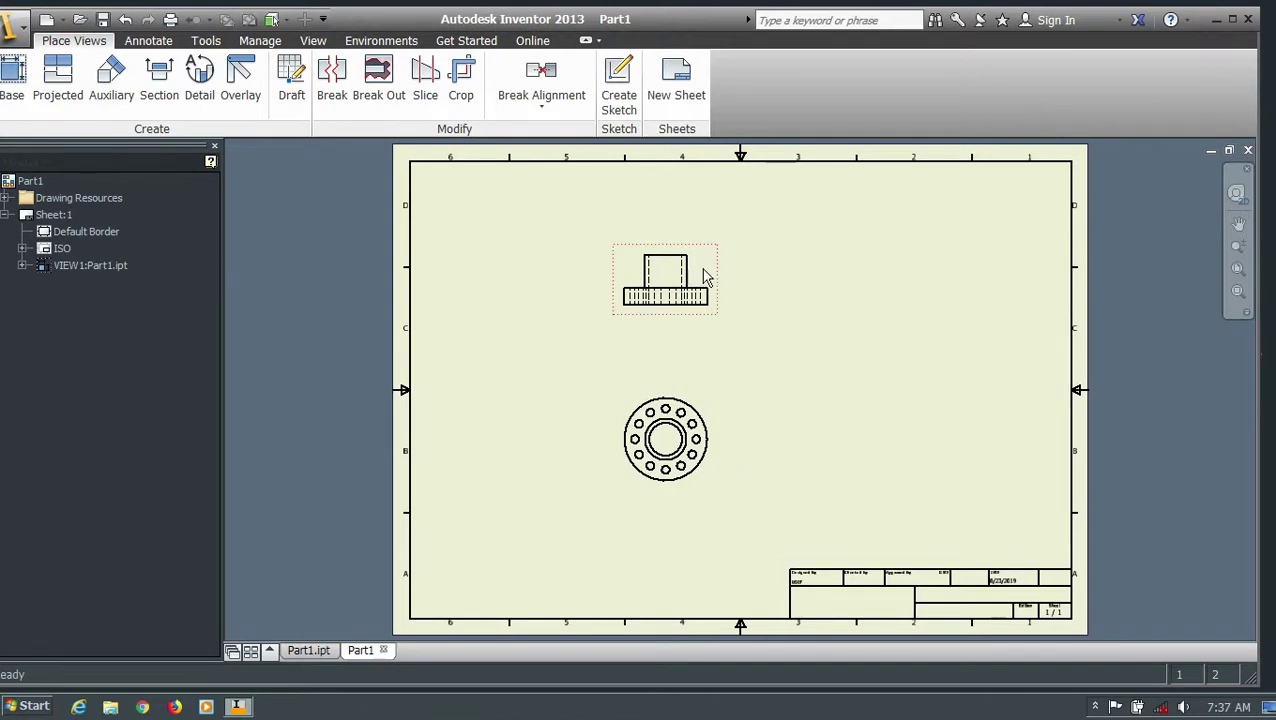
double_click(648, 495)
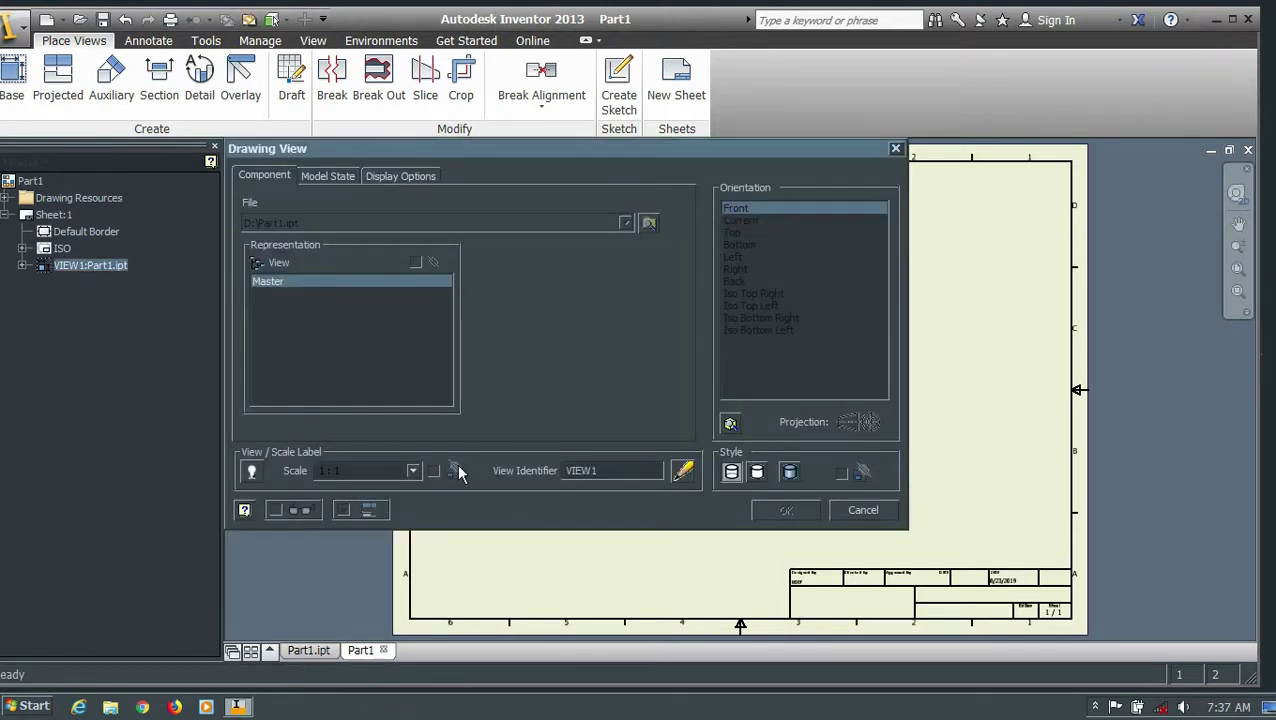
Step: Set the base view scale to 2:1 and apply it
click(413, 472)
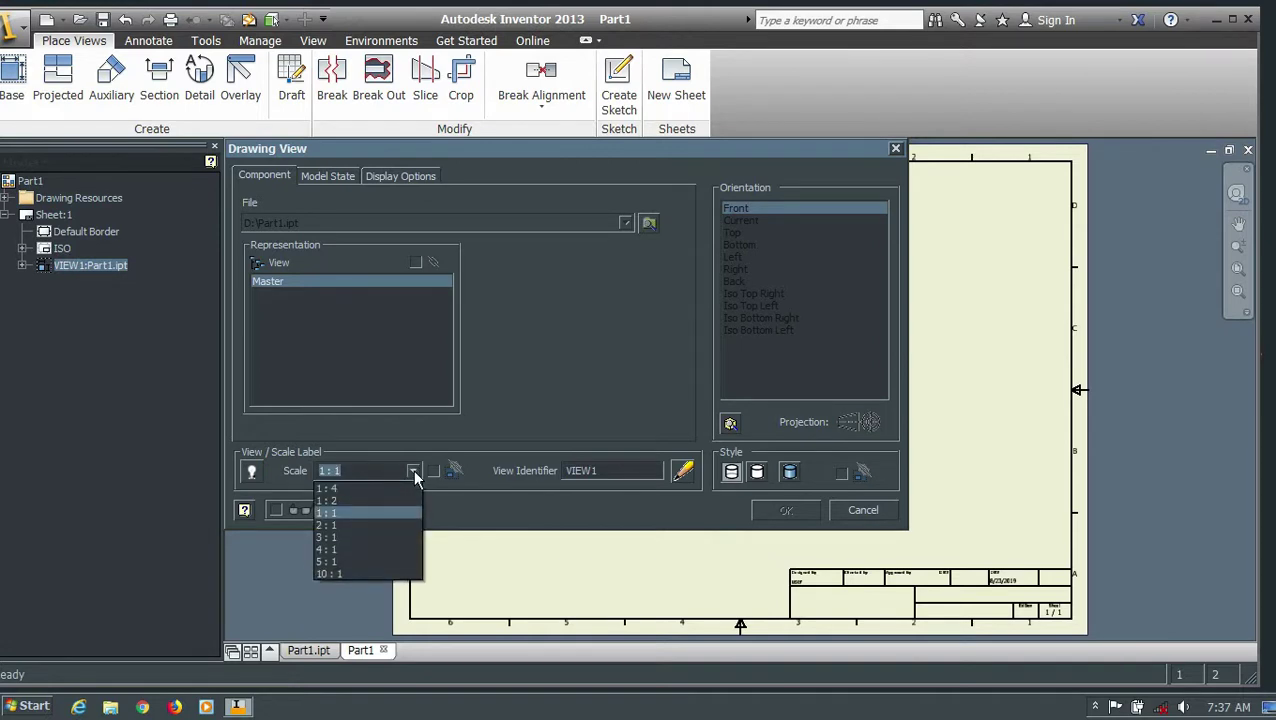
click(369, 527)
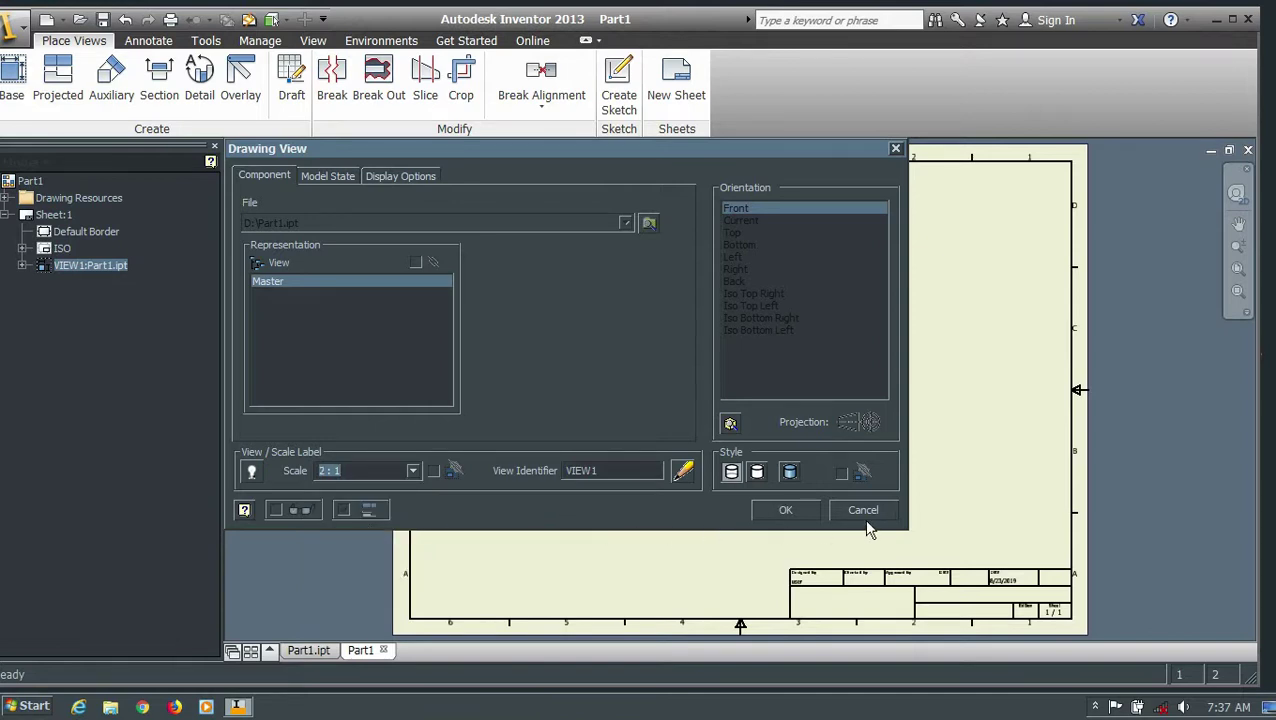
click(775, 511)
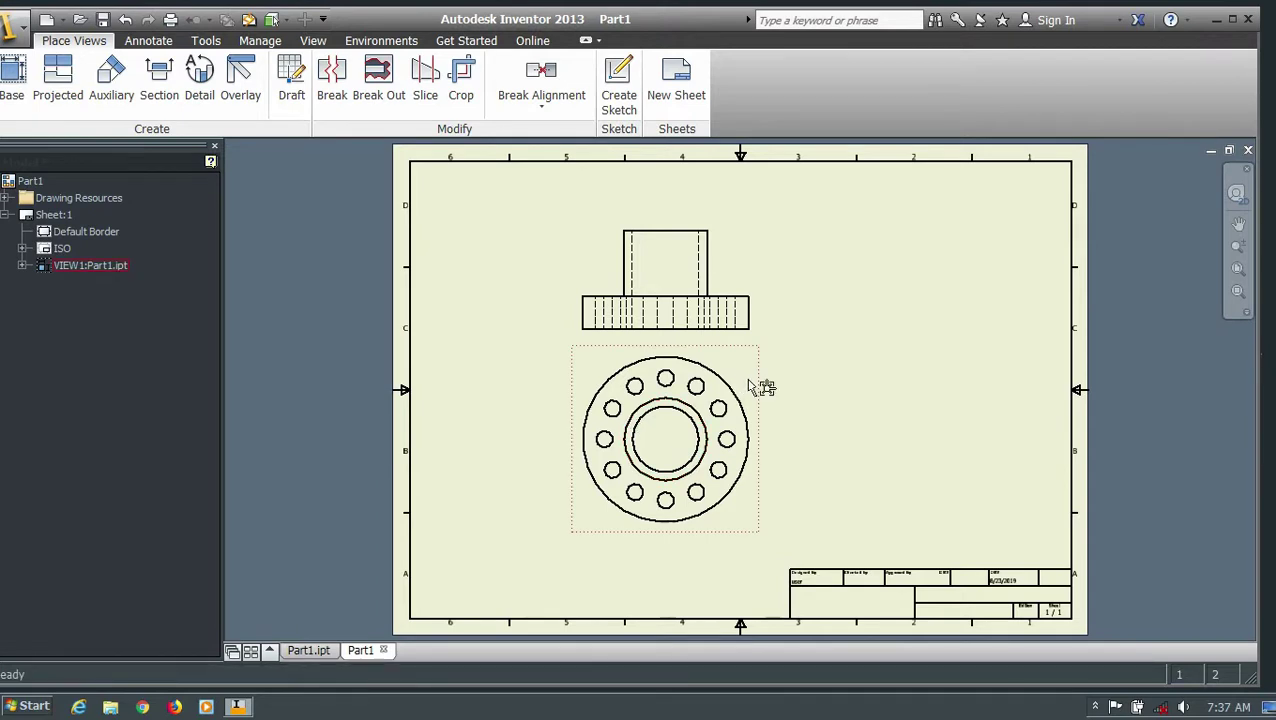
scroll(641, 313, up, 3)
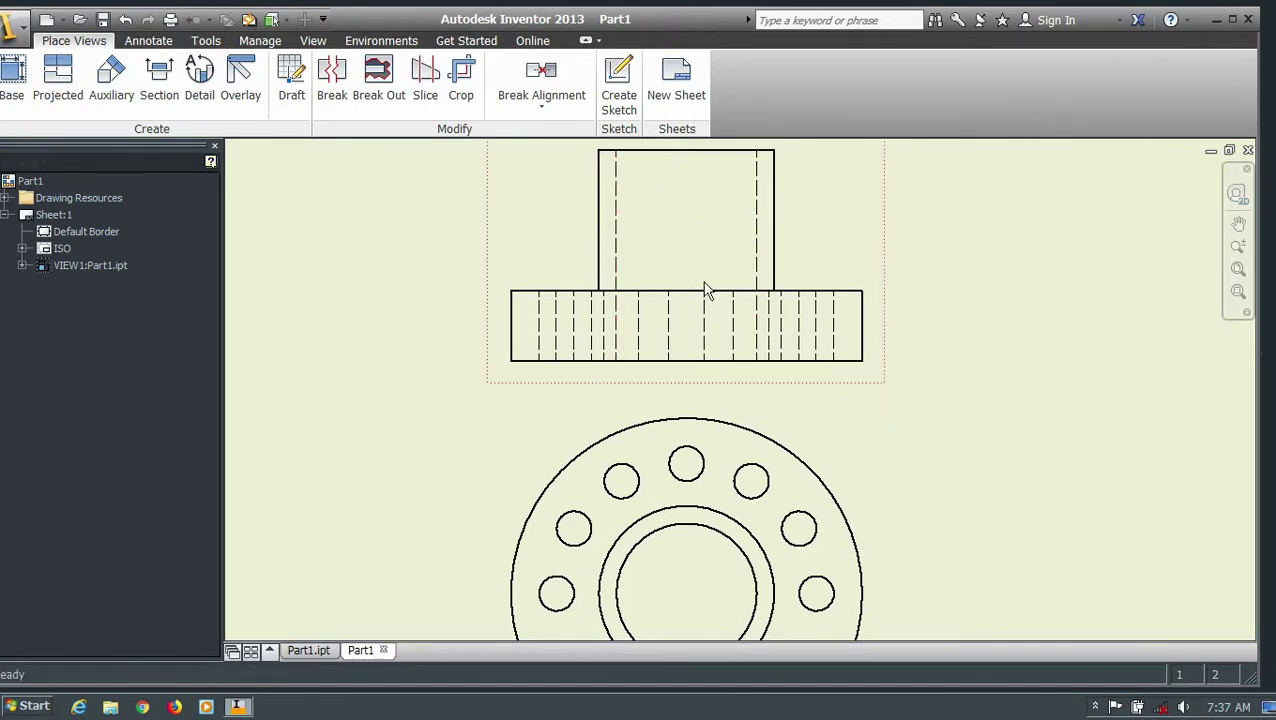
scroll(706, 287, up, 3)
scroll(683, 304, down, 5)
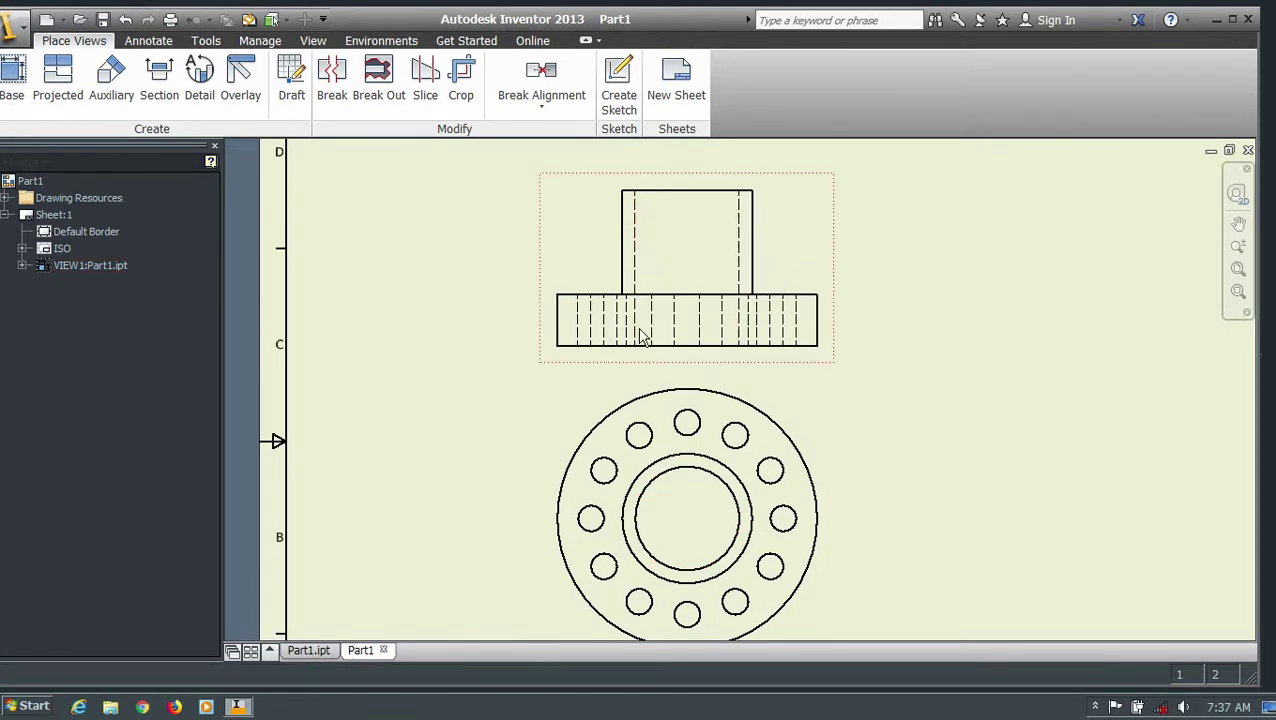
right_click(826, 262)
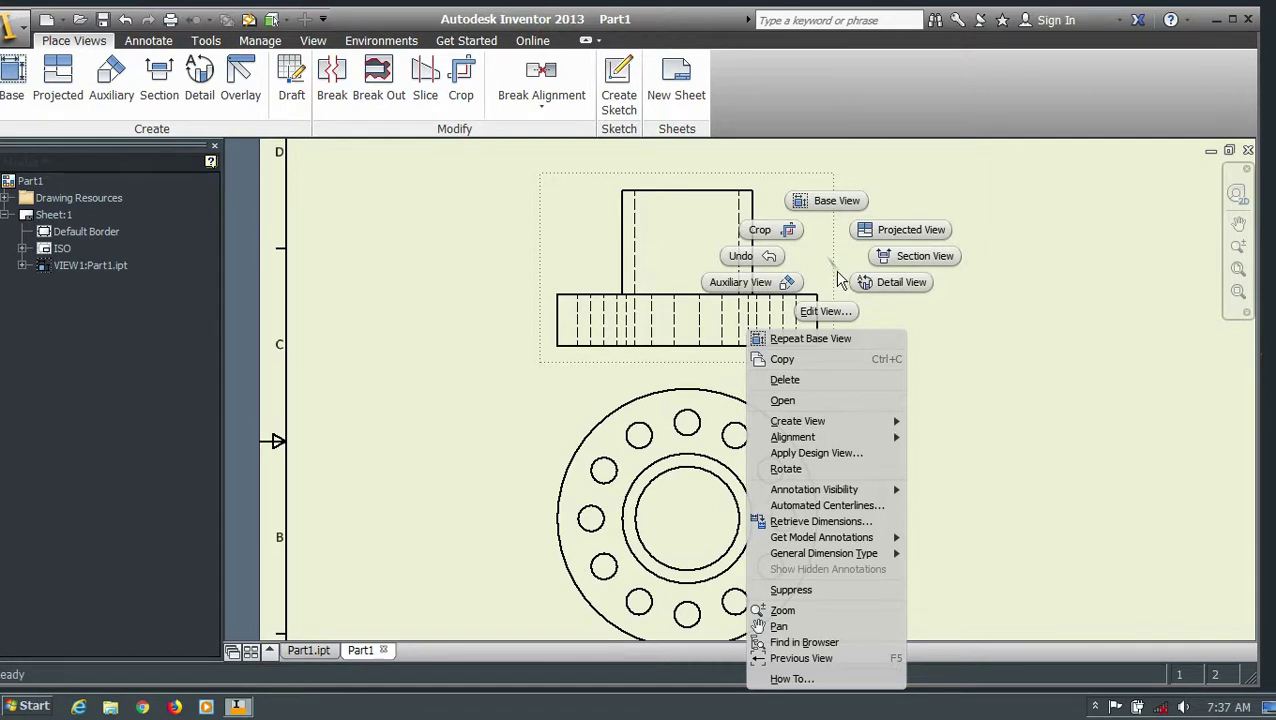
click(825, 311)
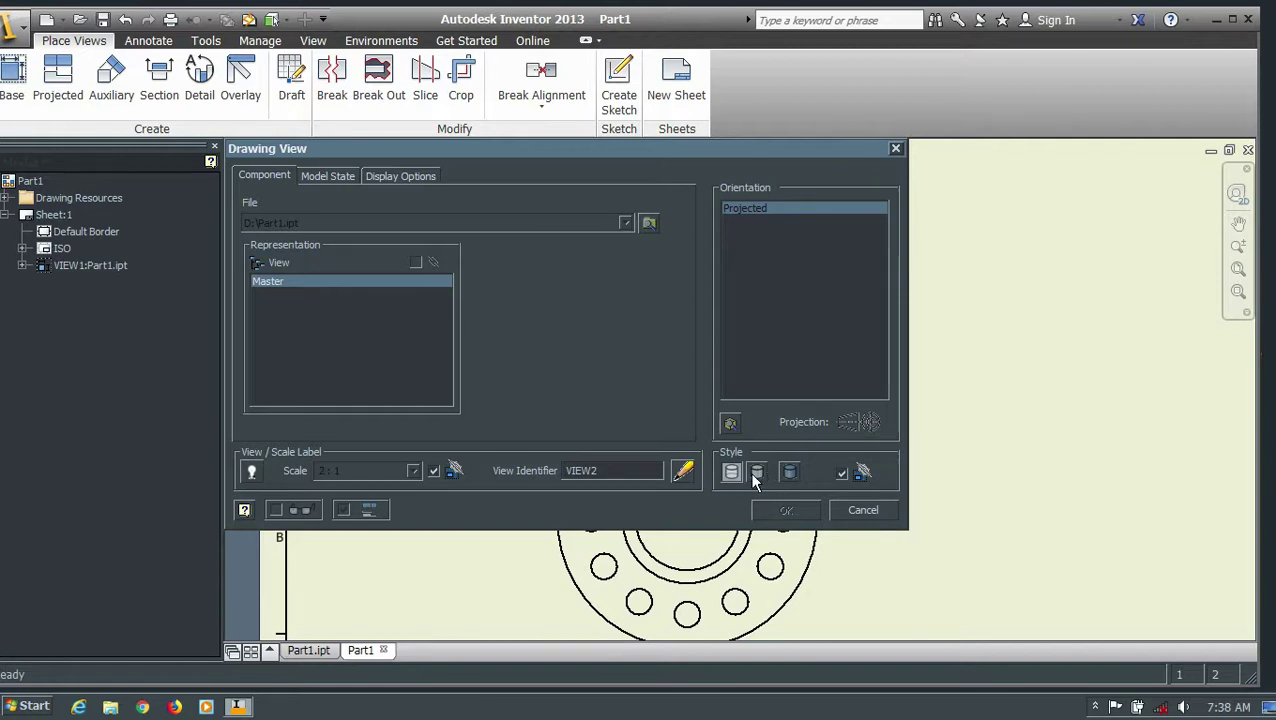
click(730, 476)
click(843, 511)
scroll(690, 390, up, 2)
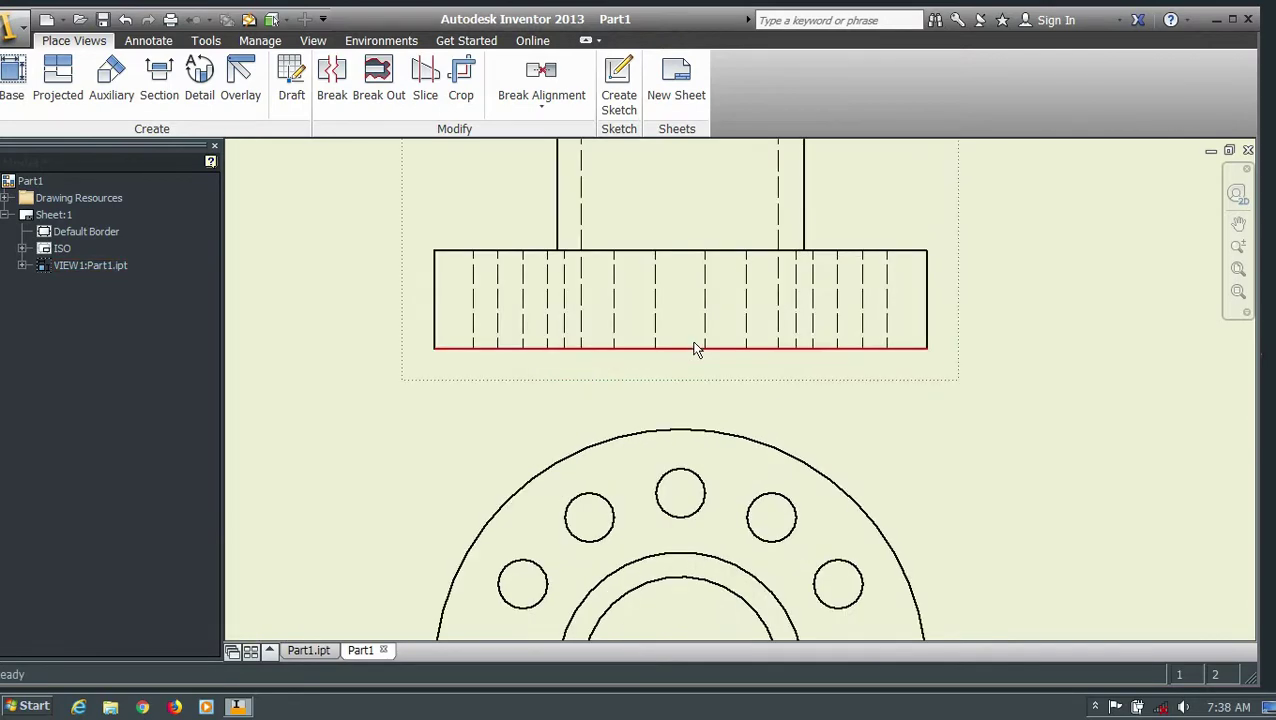
click(562, 384)
Step: Set the lower view's style to Hidden Line Removed
right_click(562, 384)
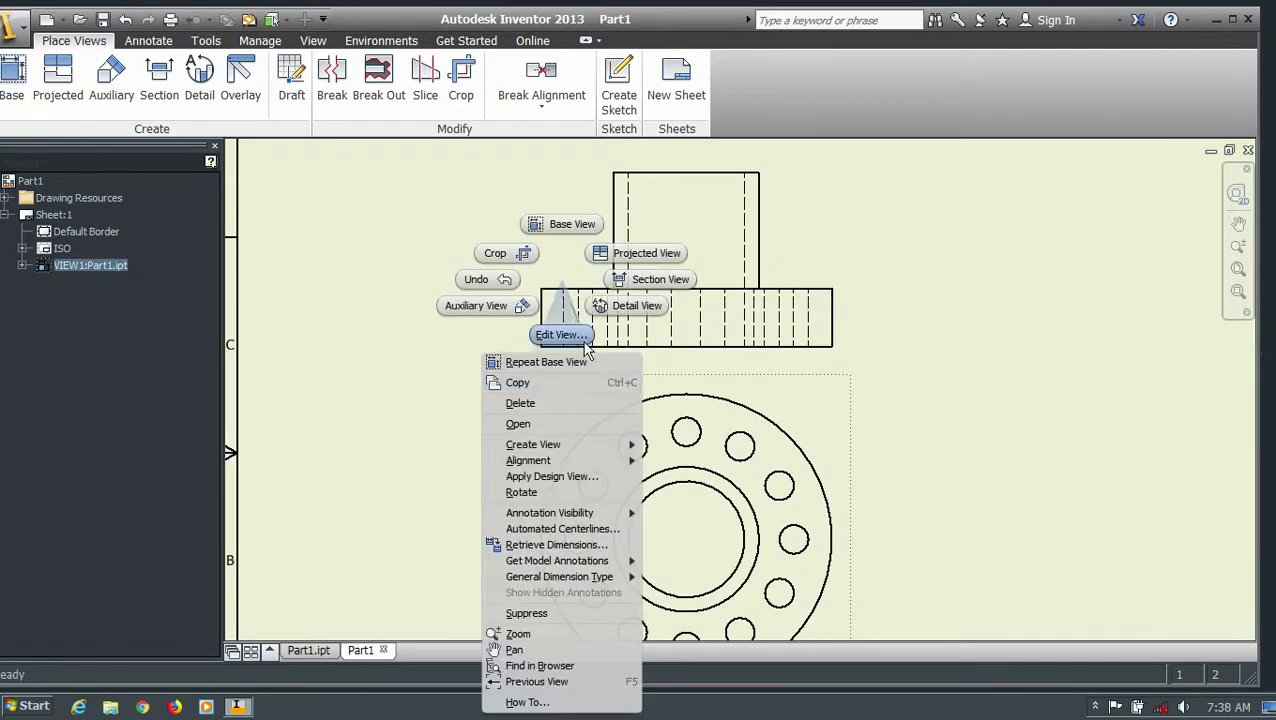
click(555, 334)
click(767, 472)
click(765, 502)
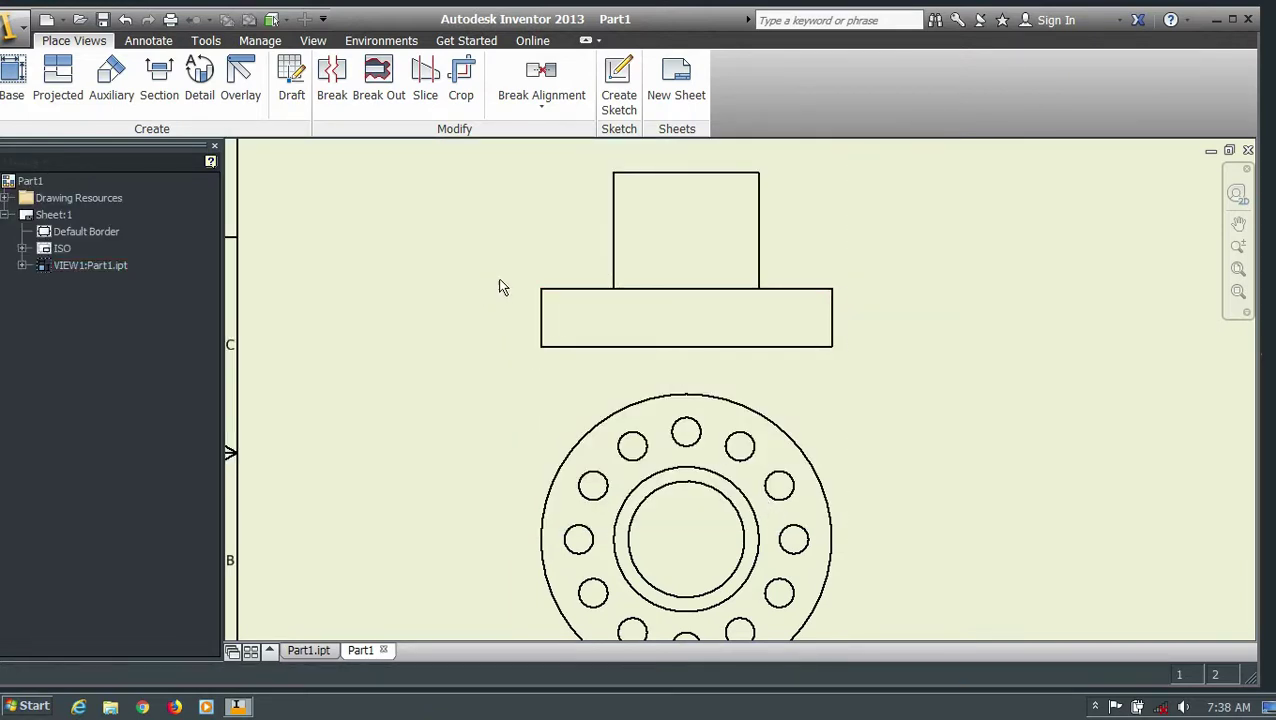
Step: Change the lower view's style to Shaded and show the whole sheet
right_click(565, 390)
click(560, 336)
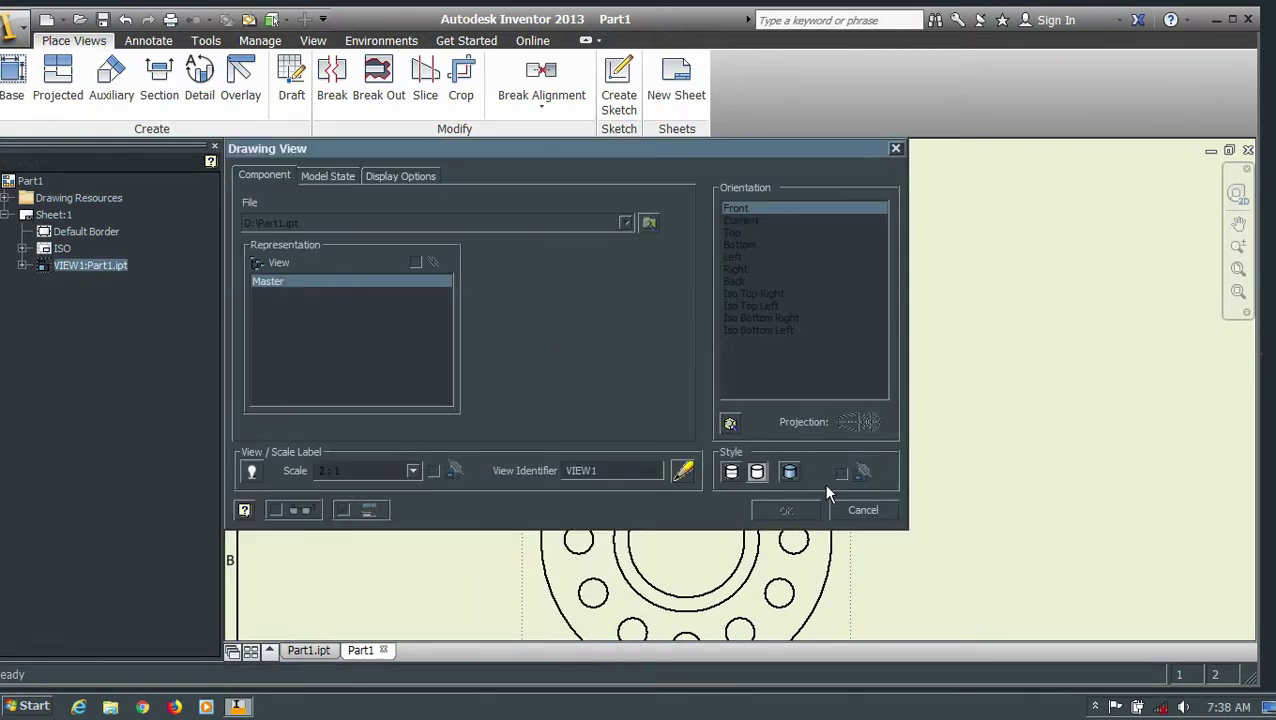
click(792, 471)
click(786, 510)
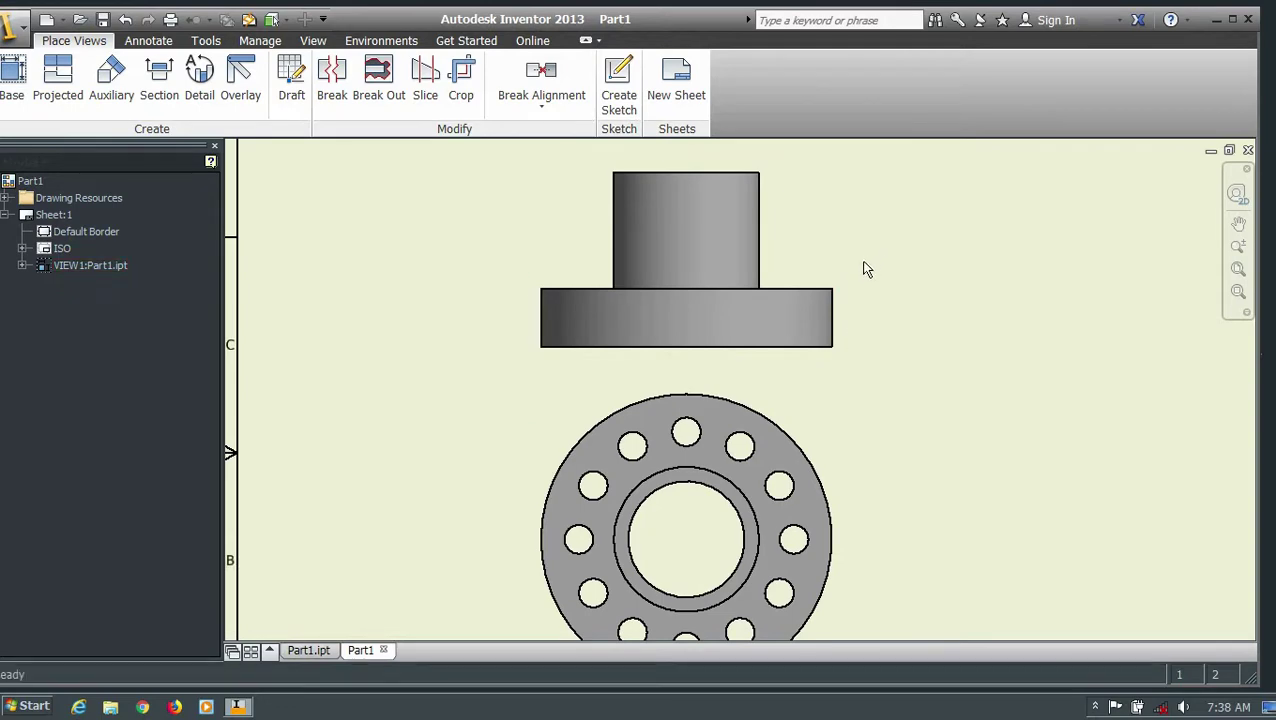
key(Home)
scroll(742, 338, up, 5)
scroll(745, 322, up, 1)
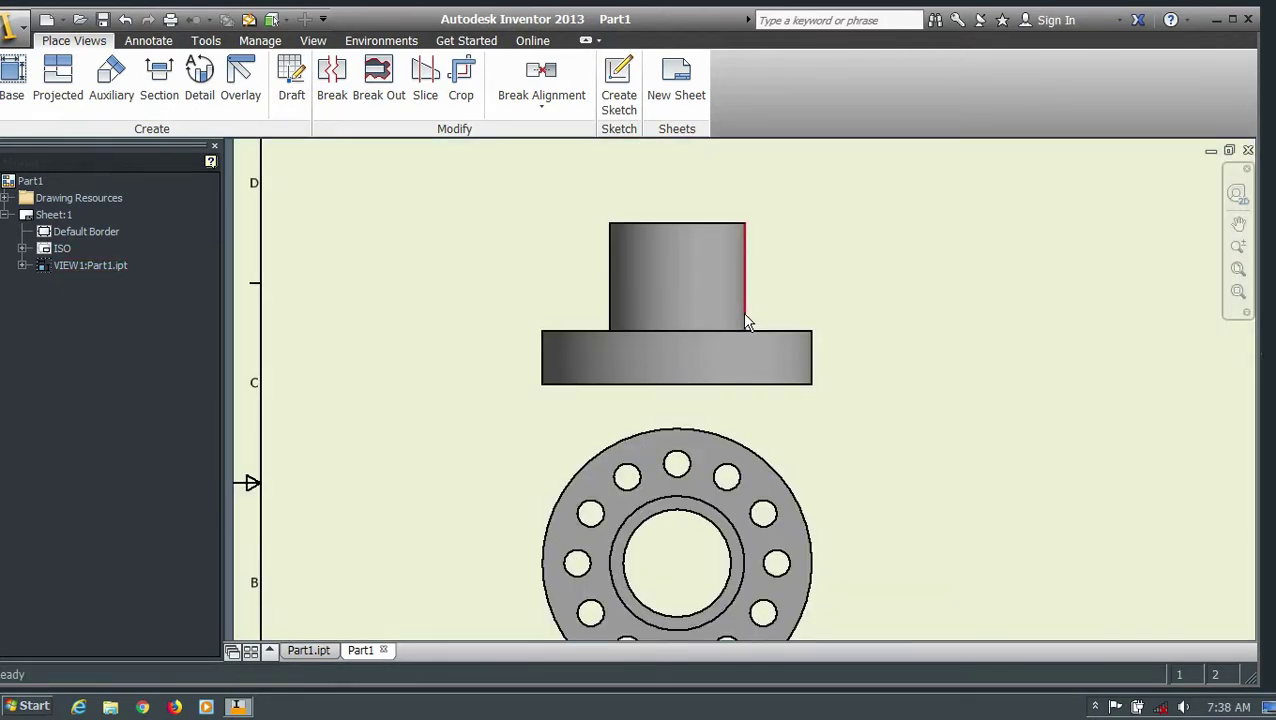
Step: Check the upper and circular views' settings without changing them
click(529, 386)
right_click(529, 386)
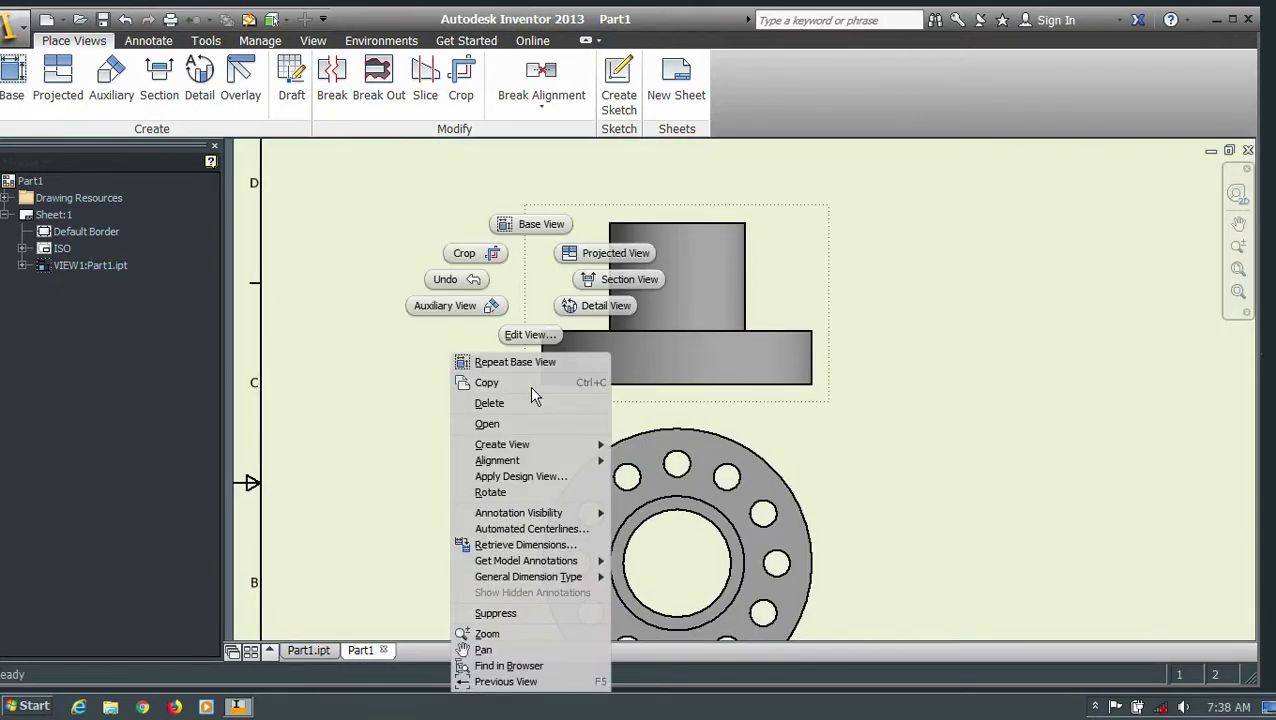
click(533, 336)
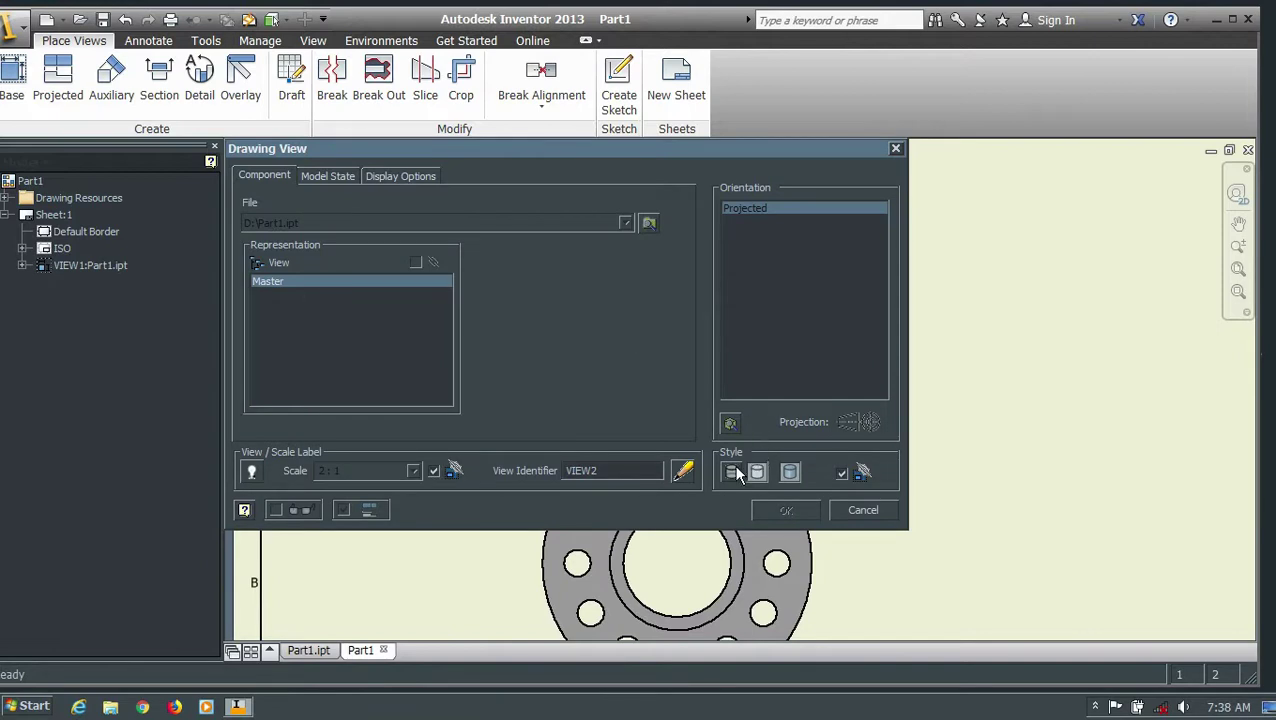
click(895, 150)
right_click(572, 452)
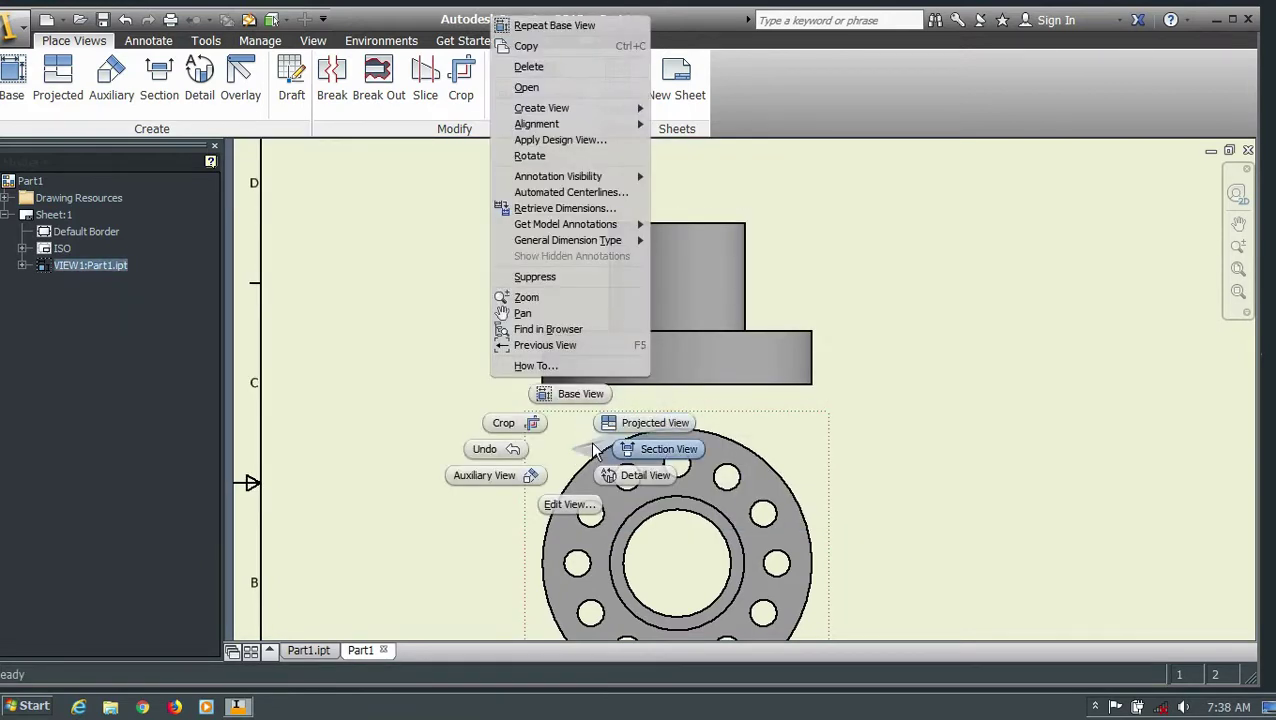
click(563, 510)
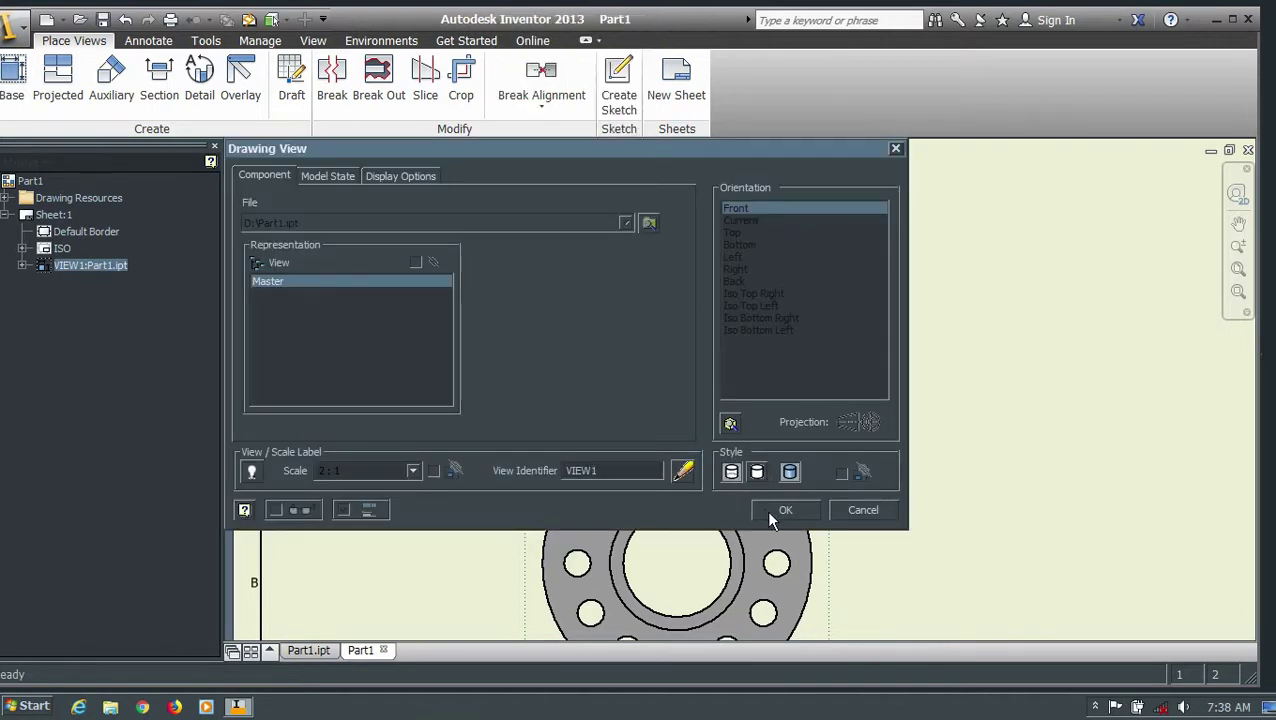
click(785, 510)
scroll(670, 330, up, 3)
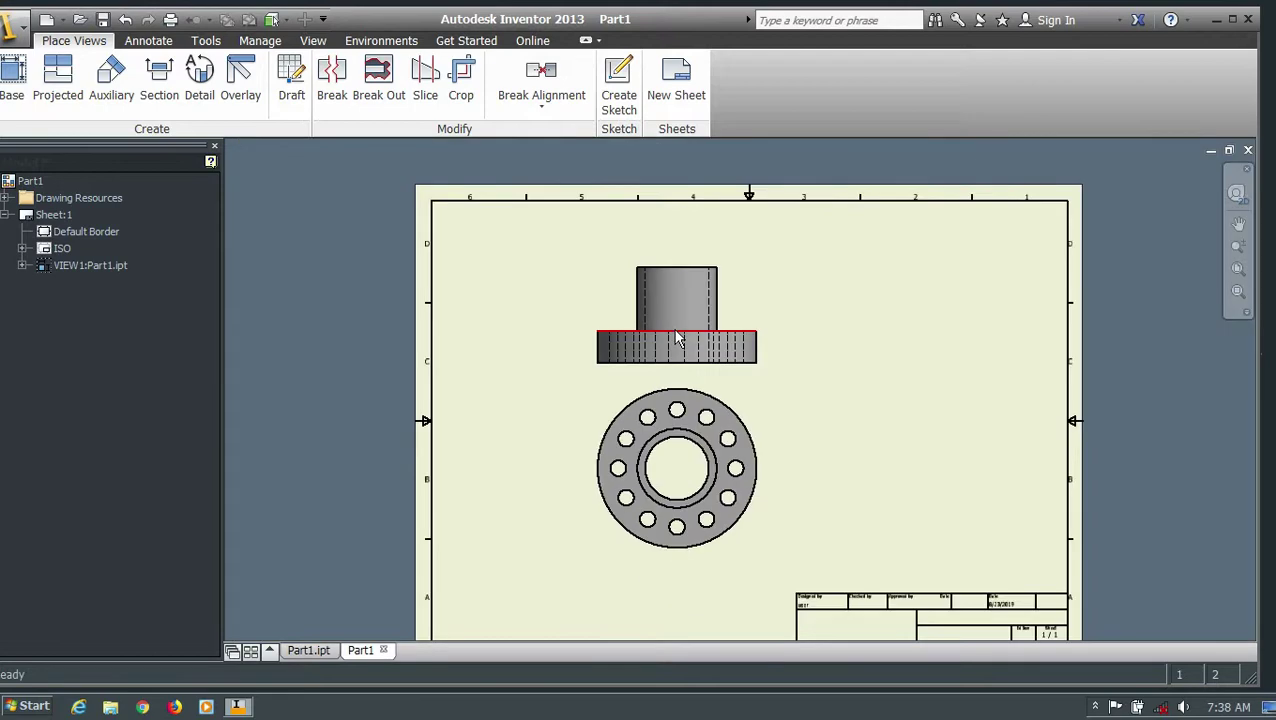
scroll(677, 340, up, 4)
scroll(685, 322, down, 4)
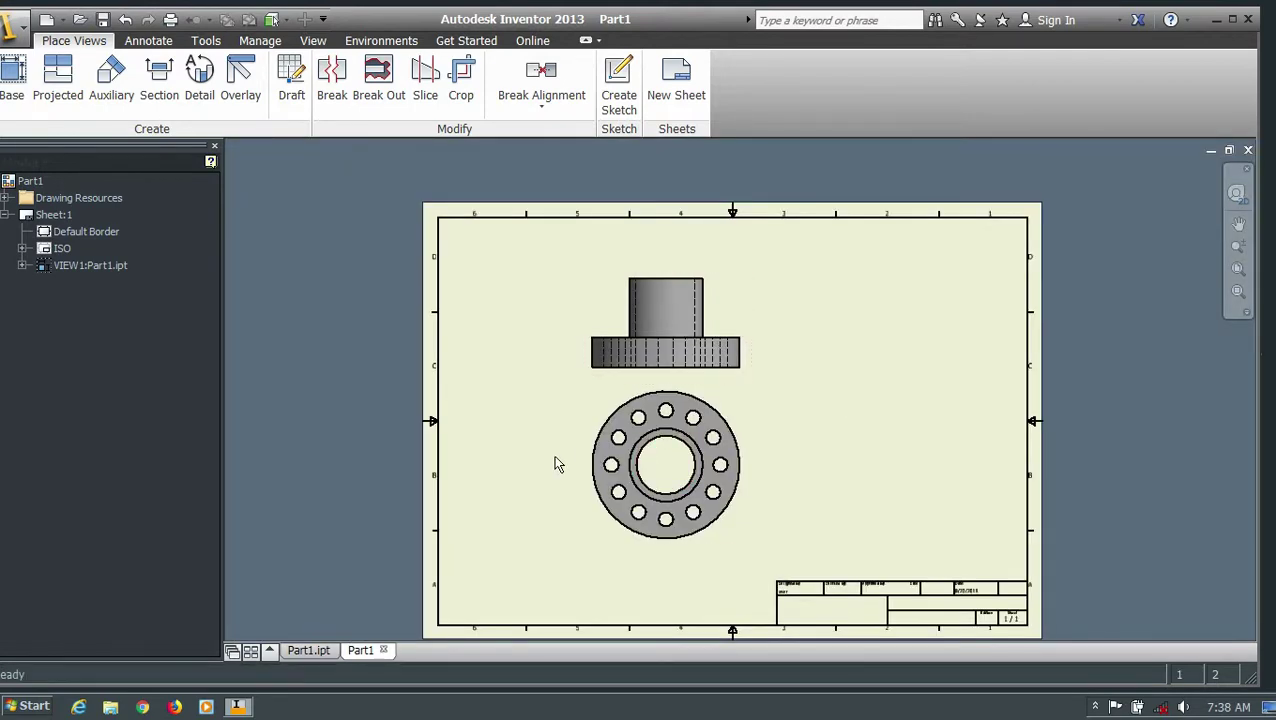
Step: Move the circular view lower on the sheet
drag(582, 447, 576, 506)
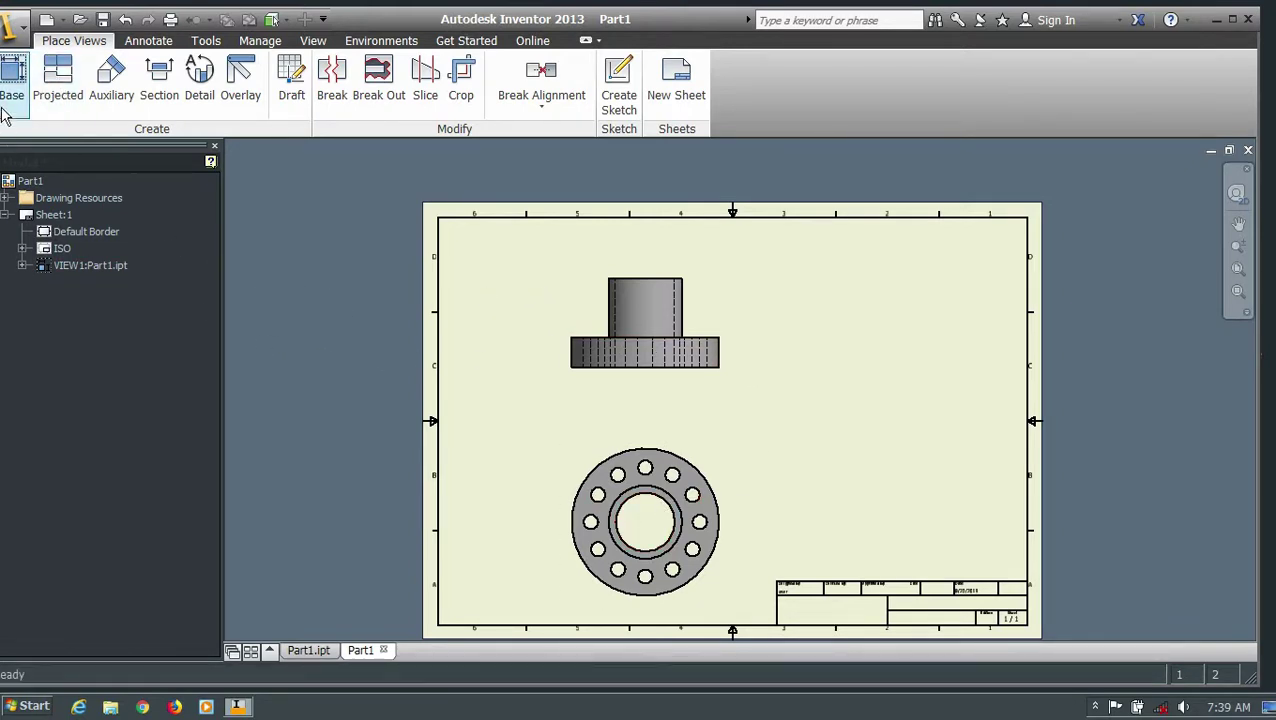
click(12, 78)
key(Escape)
click(14, 78)
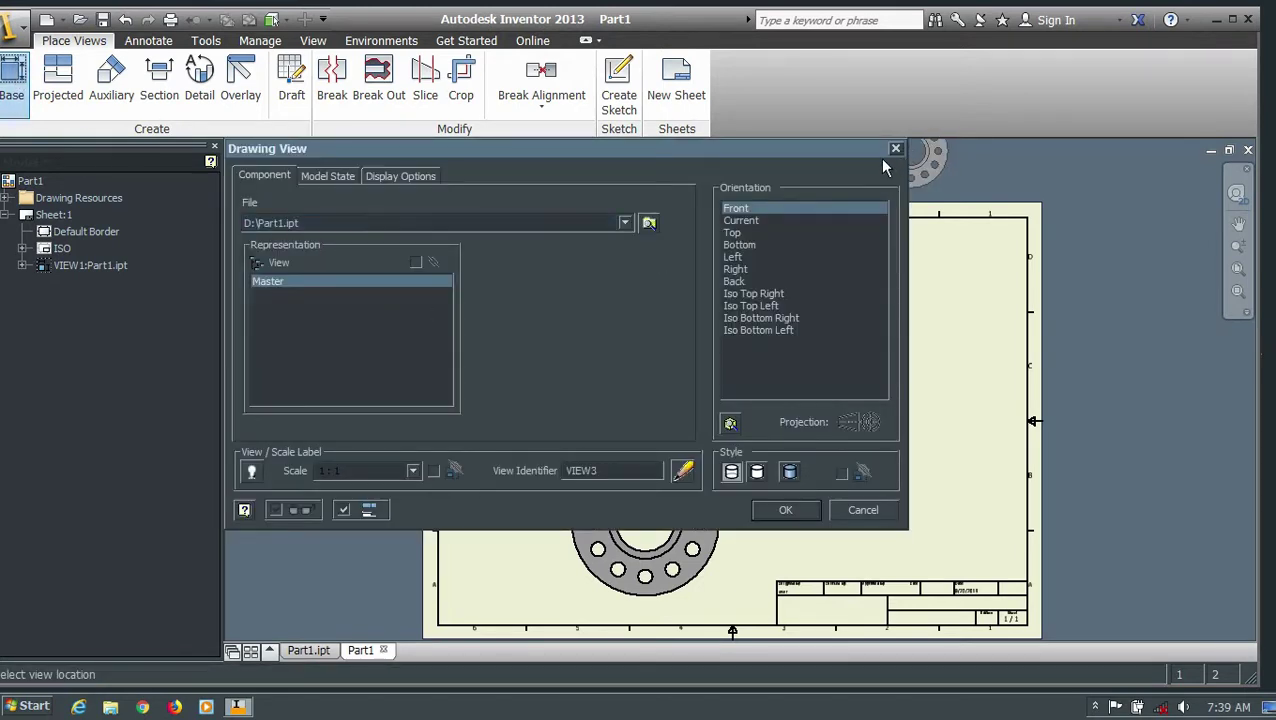
click(895, 149)
Step: Project an isometric view from the front view and place it right of the front view
click(58, 85)
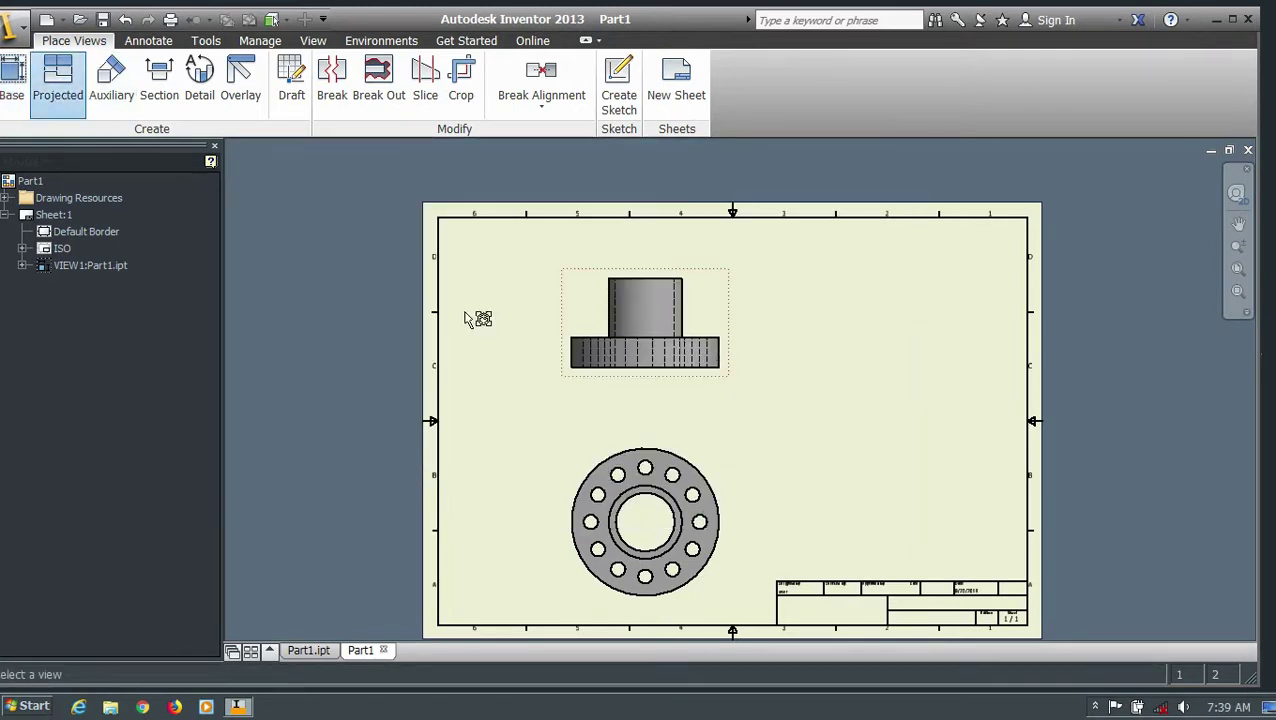
click(66, 105)
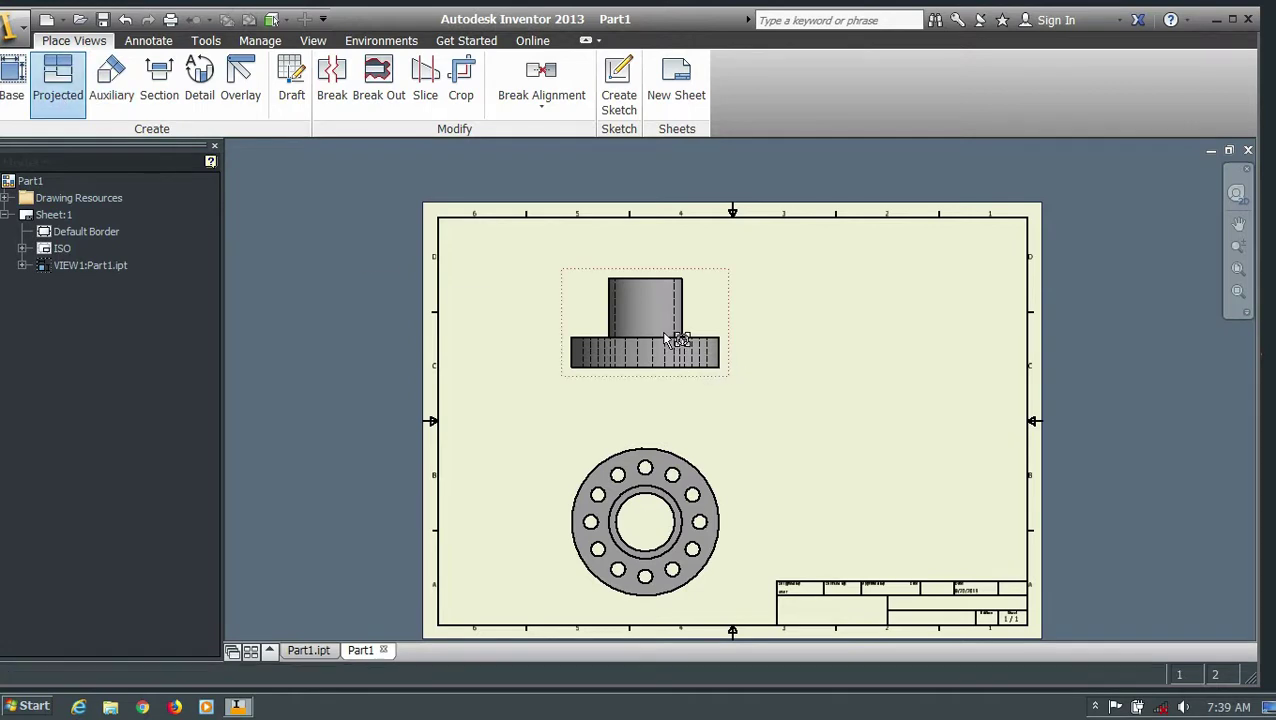
click(708, 330)
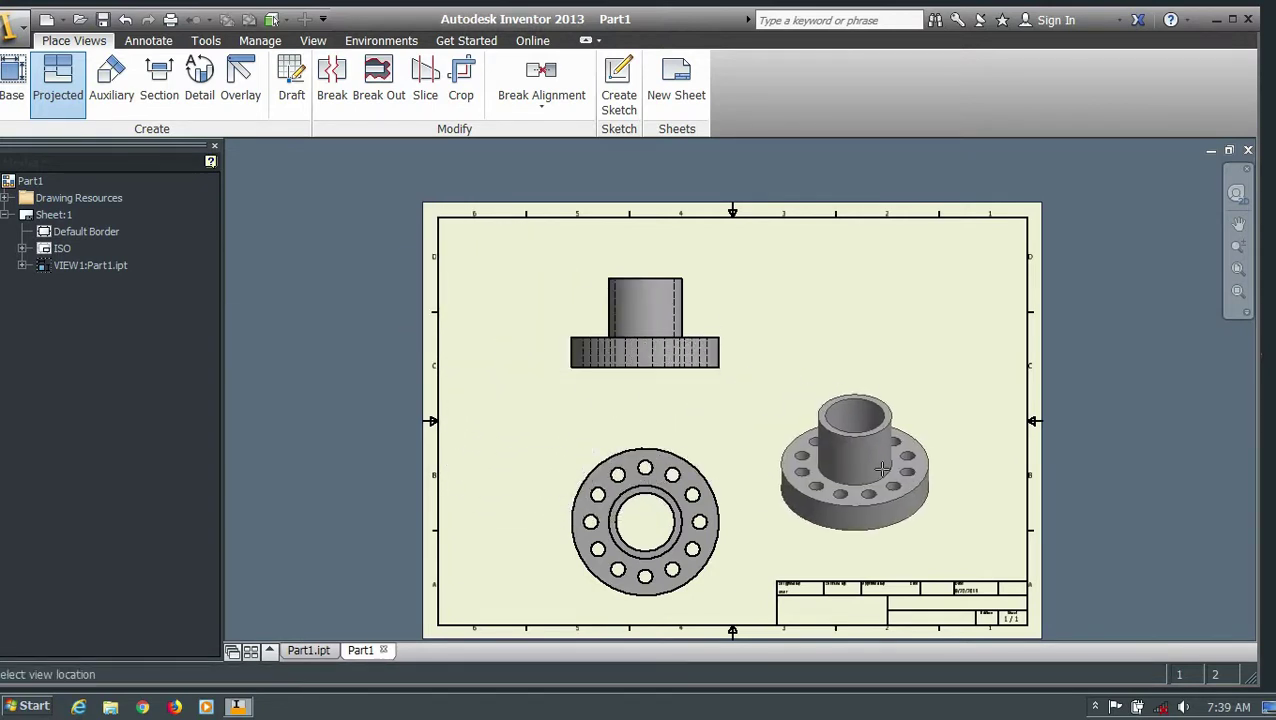
click(905, 455)
right_click(907, 456)
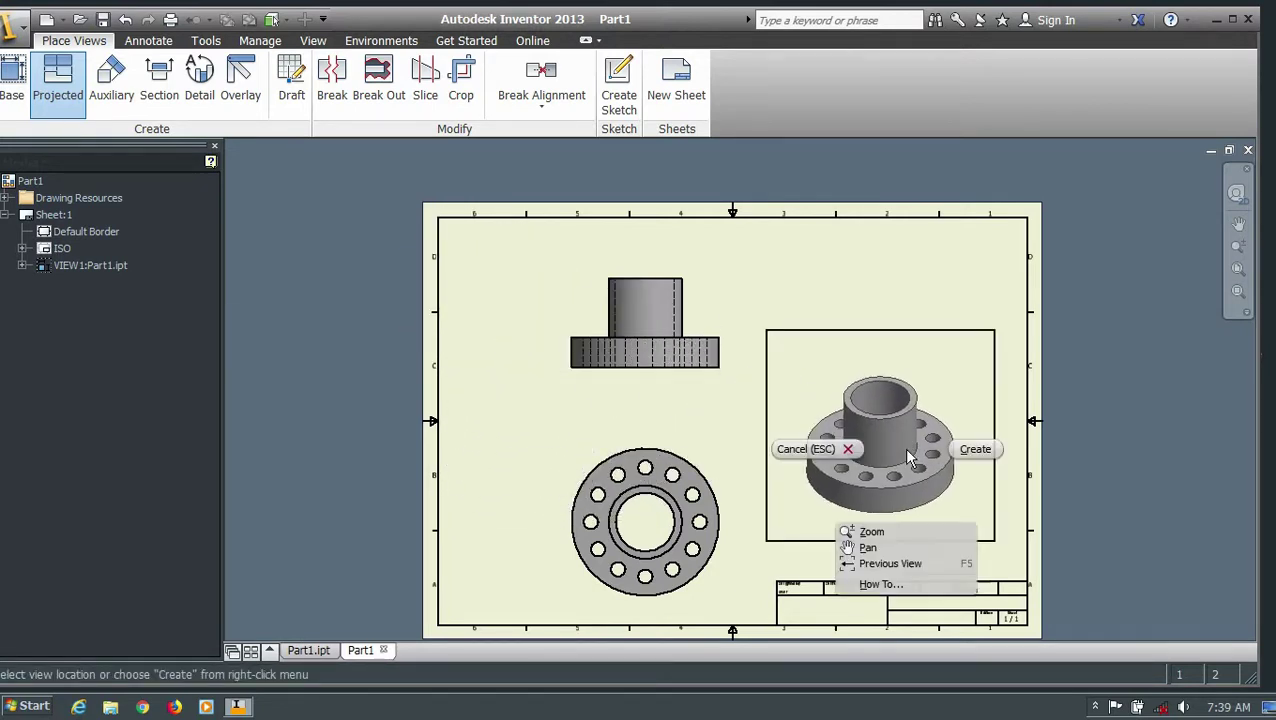
click(968, 455)
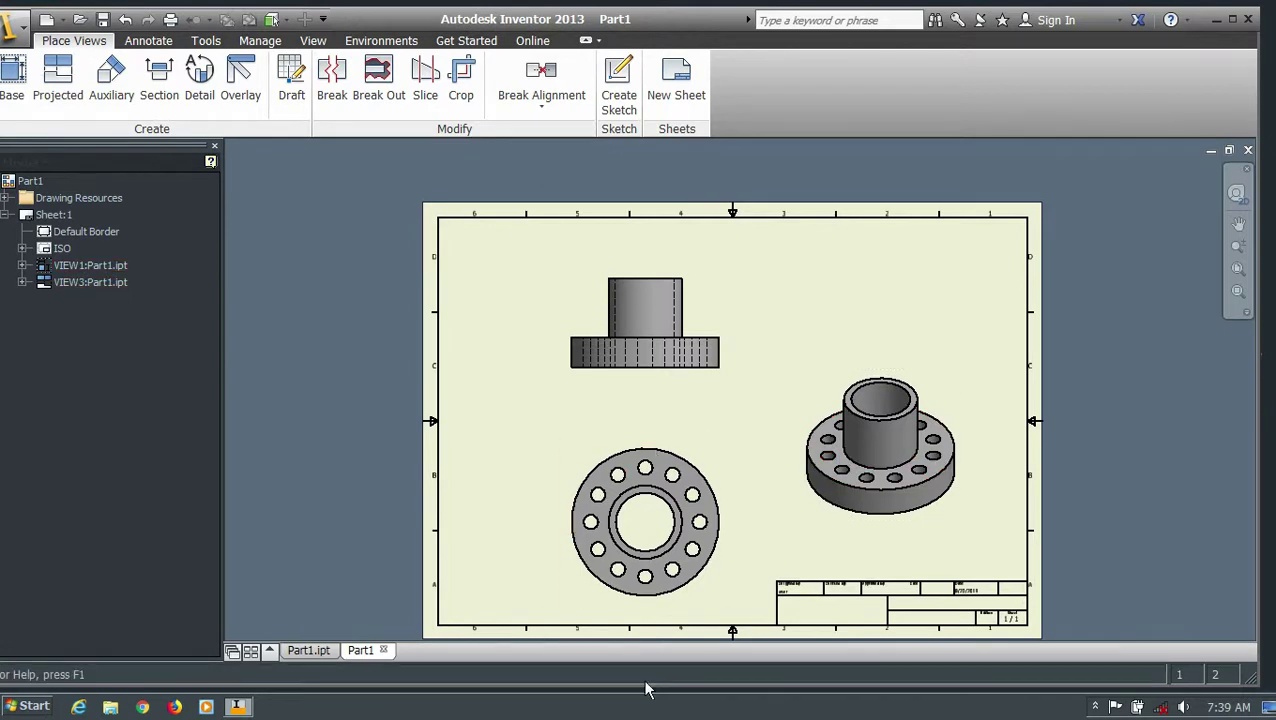
drag(968, 421, 967, 337)
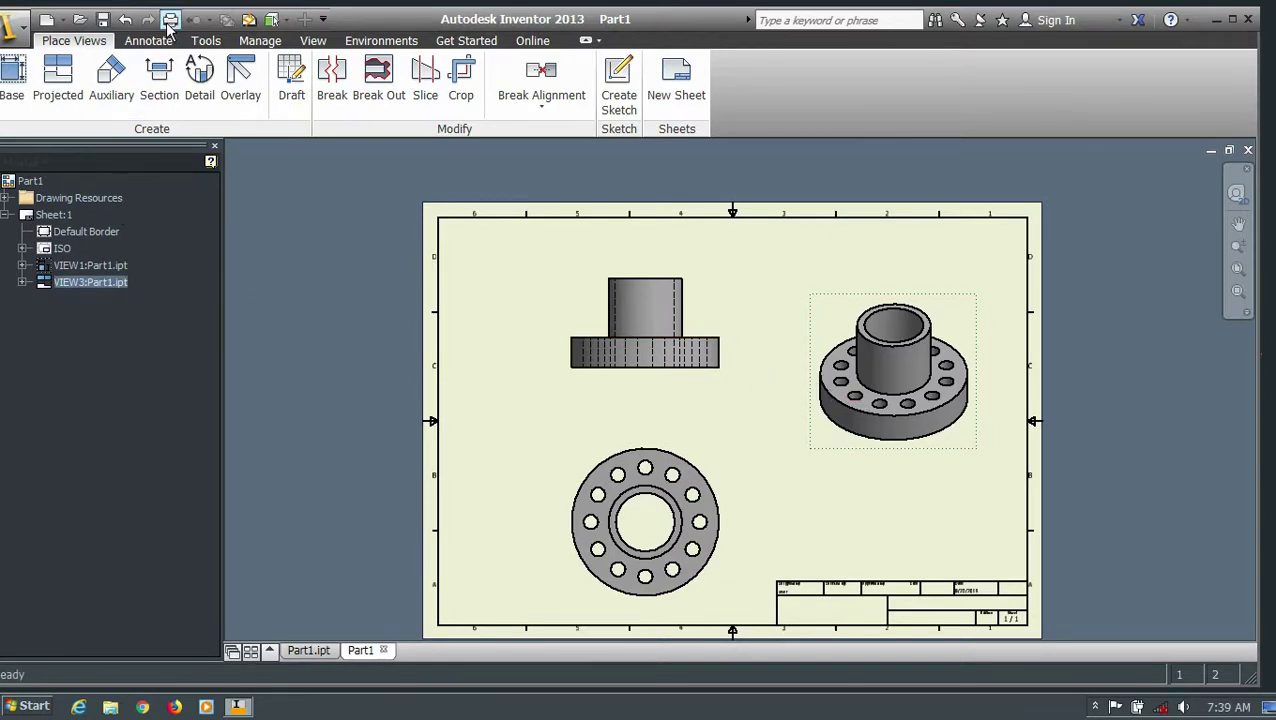
click(148, 41)
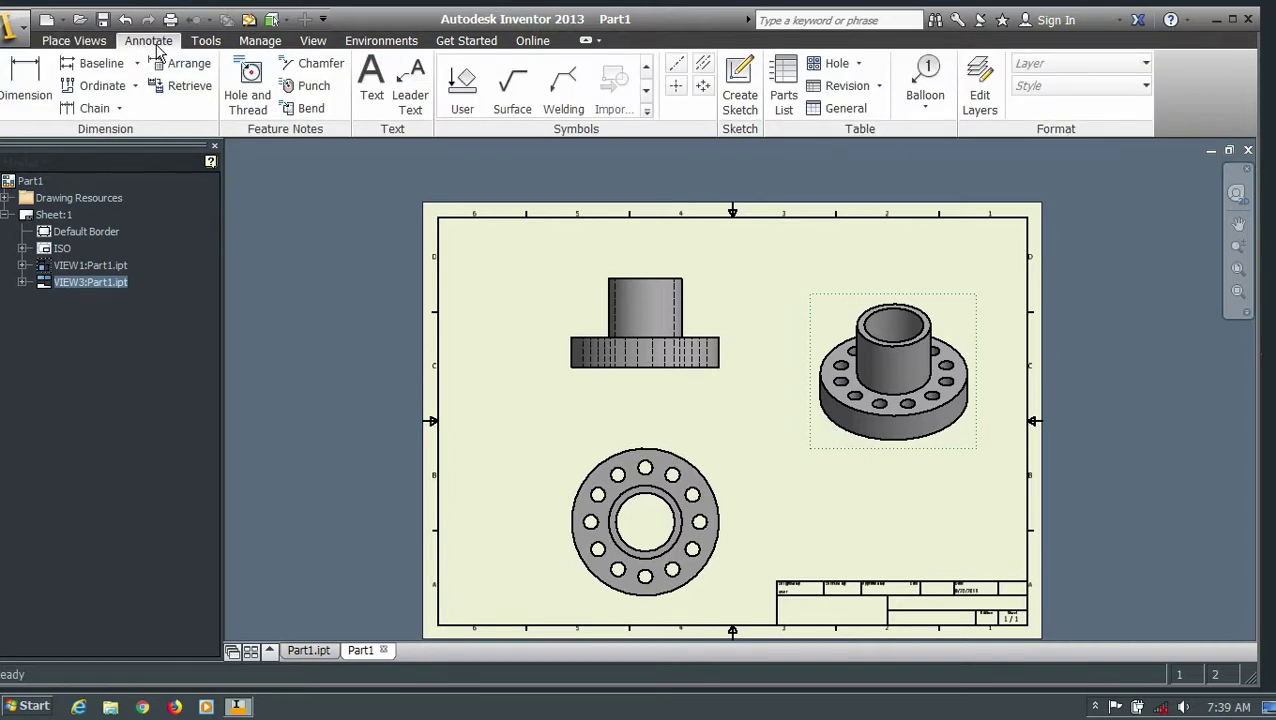
Step: Dimension the flange's outer circle as Ø50,00, placed left of the view
click(26, 80)
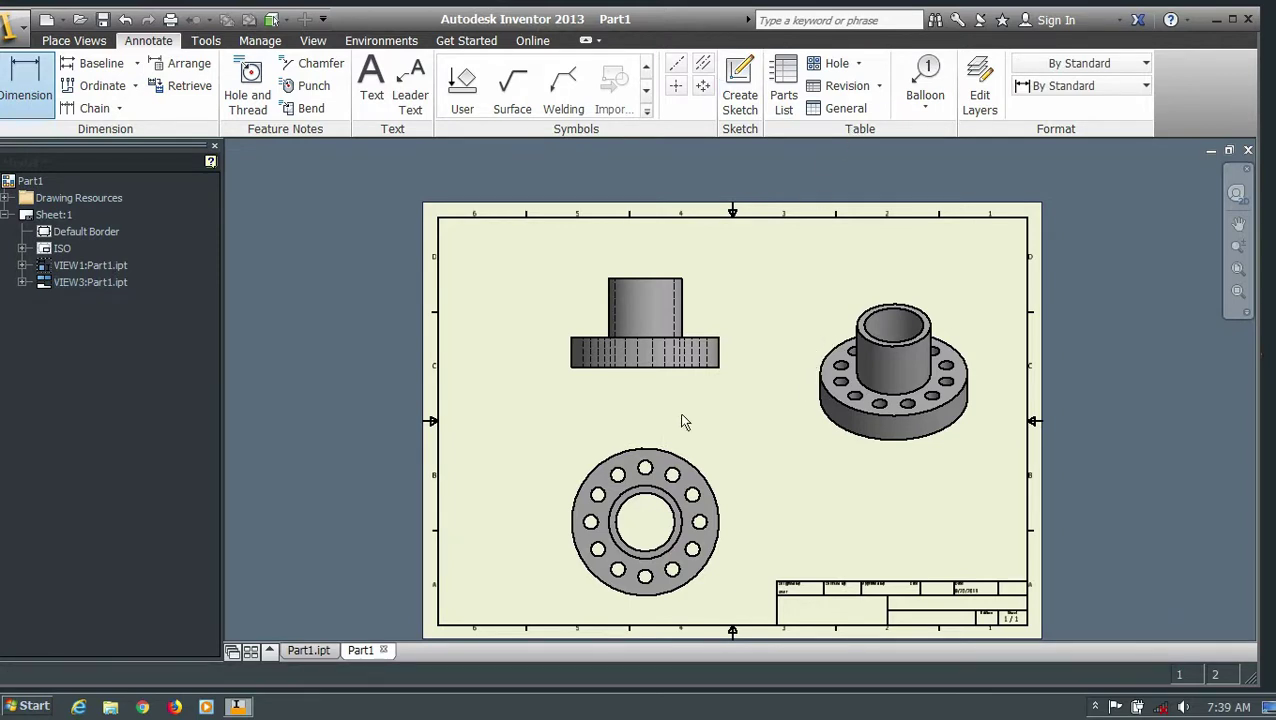
click(617, 457)
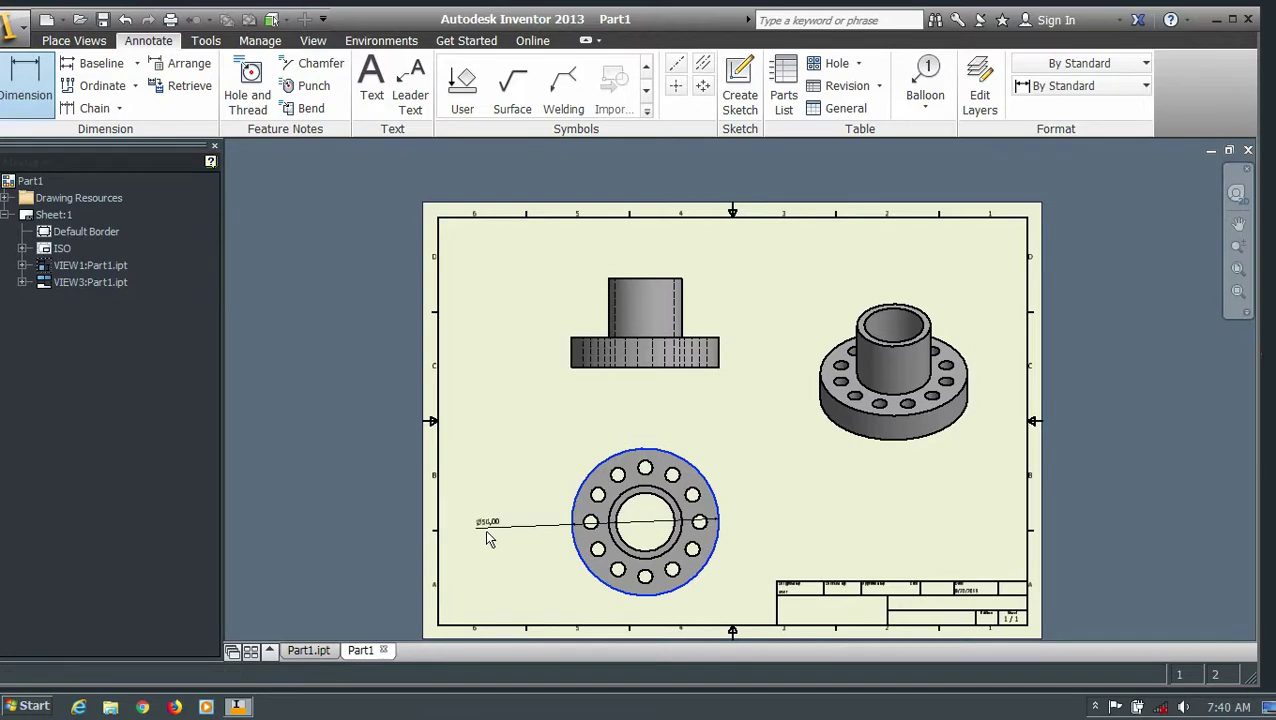
click(506, 527)
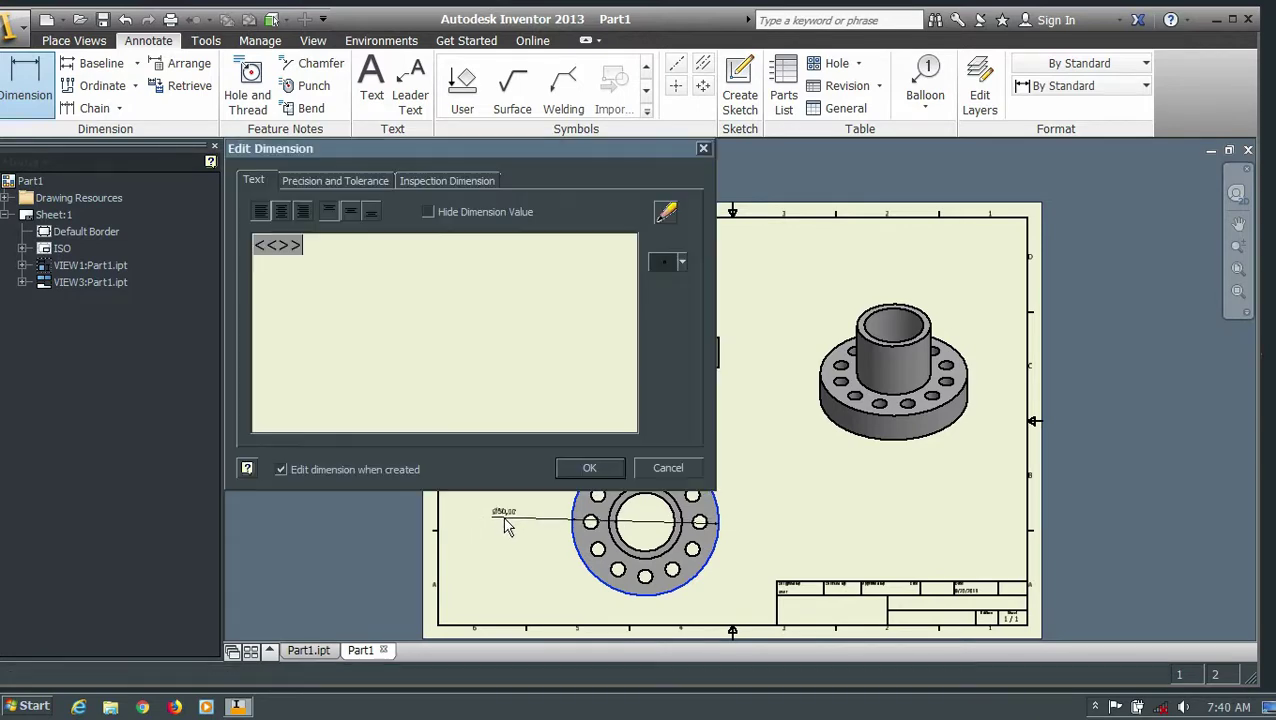
click(573, 480)
Step: Place a Ø5,00 diameter dimension on one bolt hole above the flange
scroll(500, 514, up, 5)
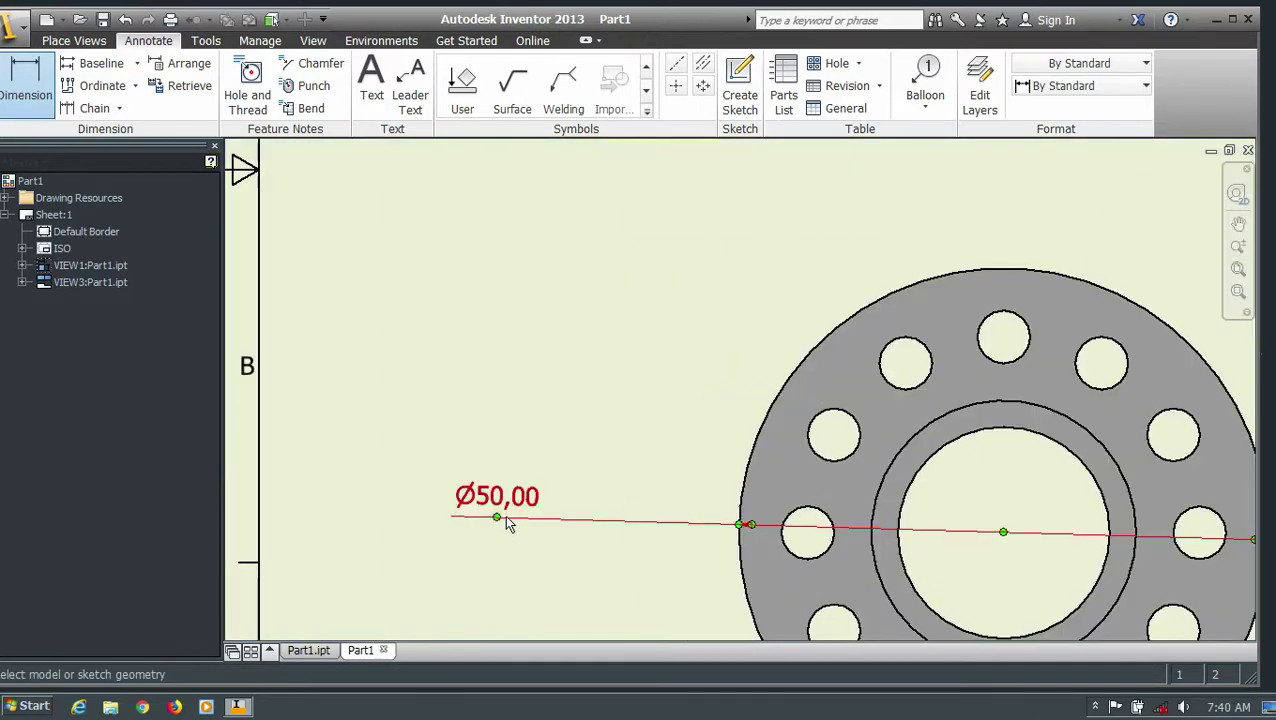
scroll(561, 498, down, 3)
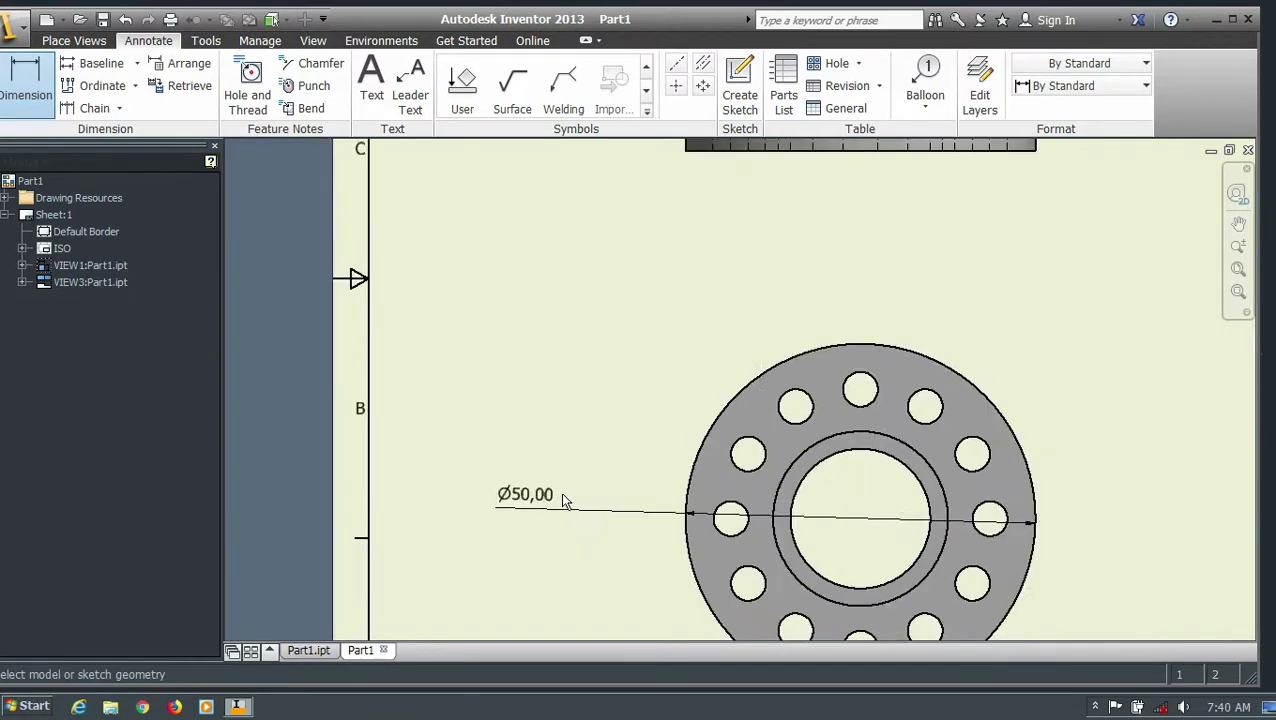
scroll(562, 499, down, 1)
scroll(558, 495, down, 3)
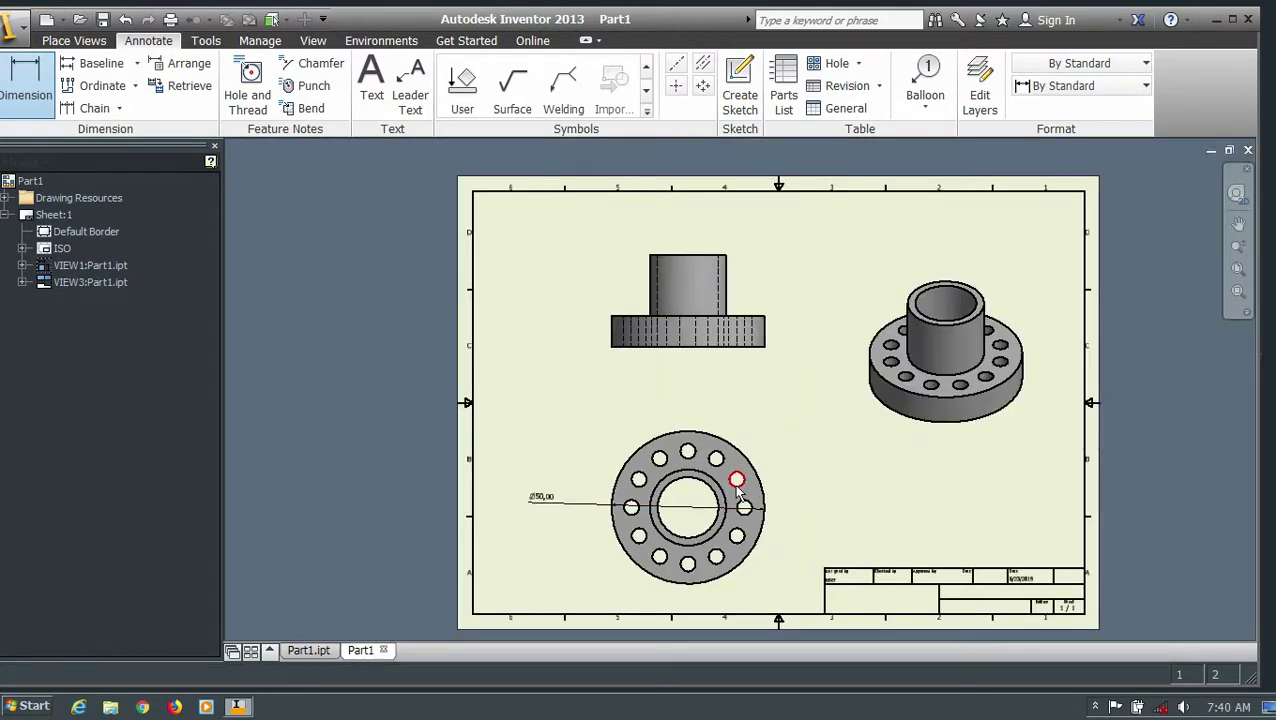
scroll(695, 413, up, 3)
scroll(695, 413, up, 1)
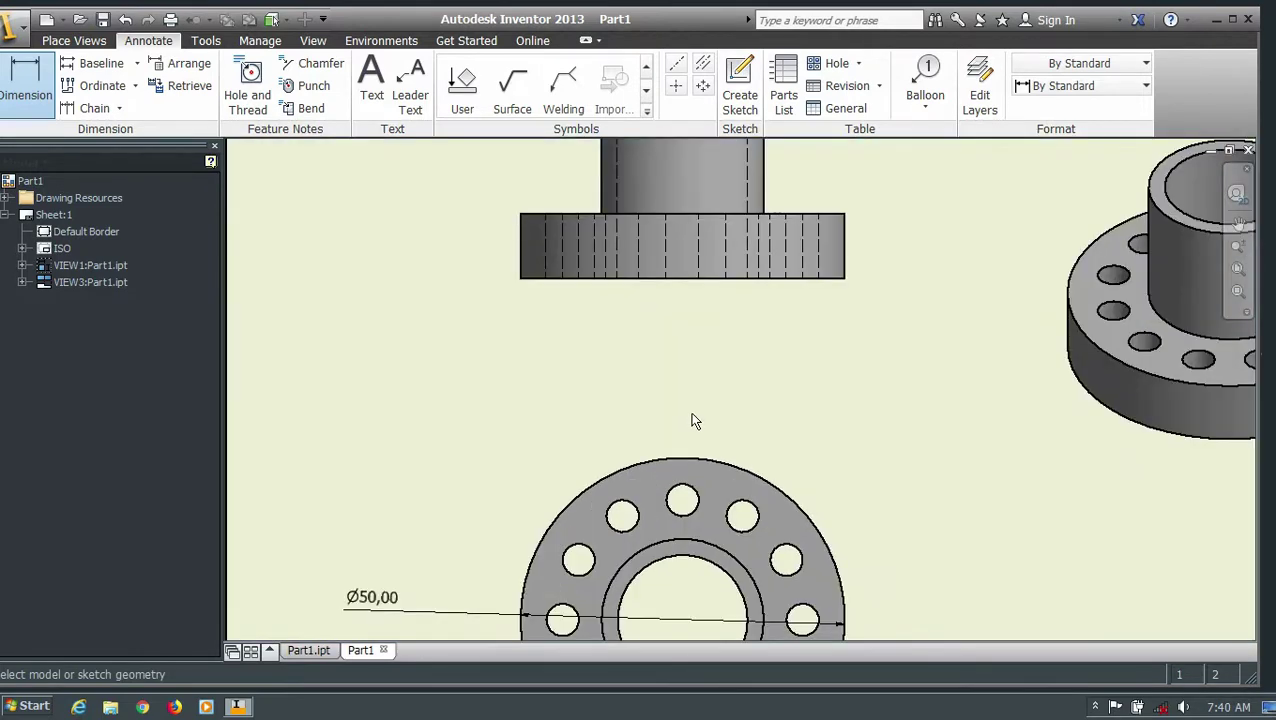
click(693, 497)
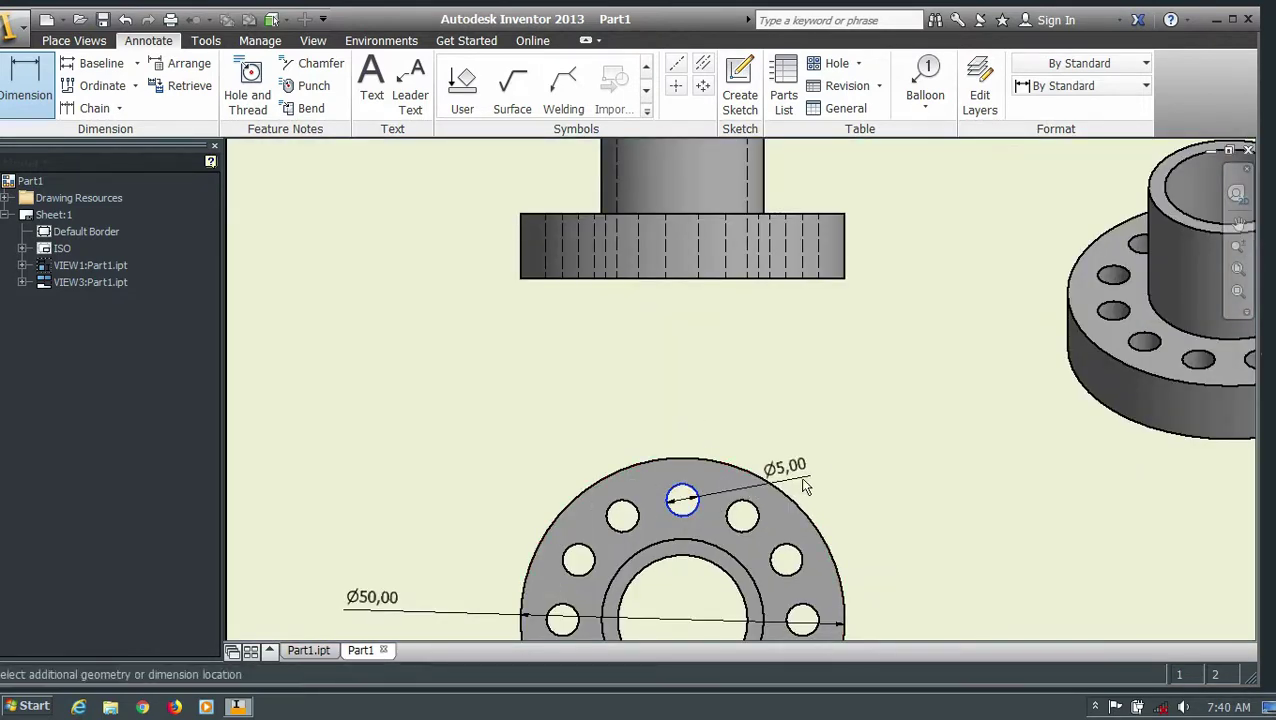
click(872, 486)
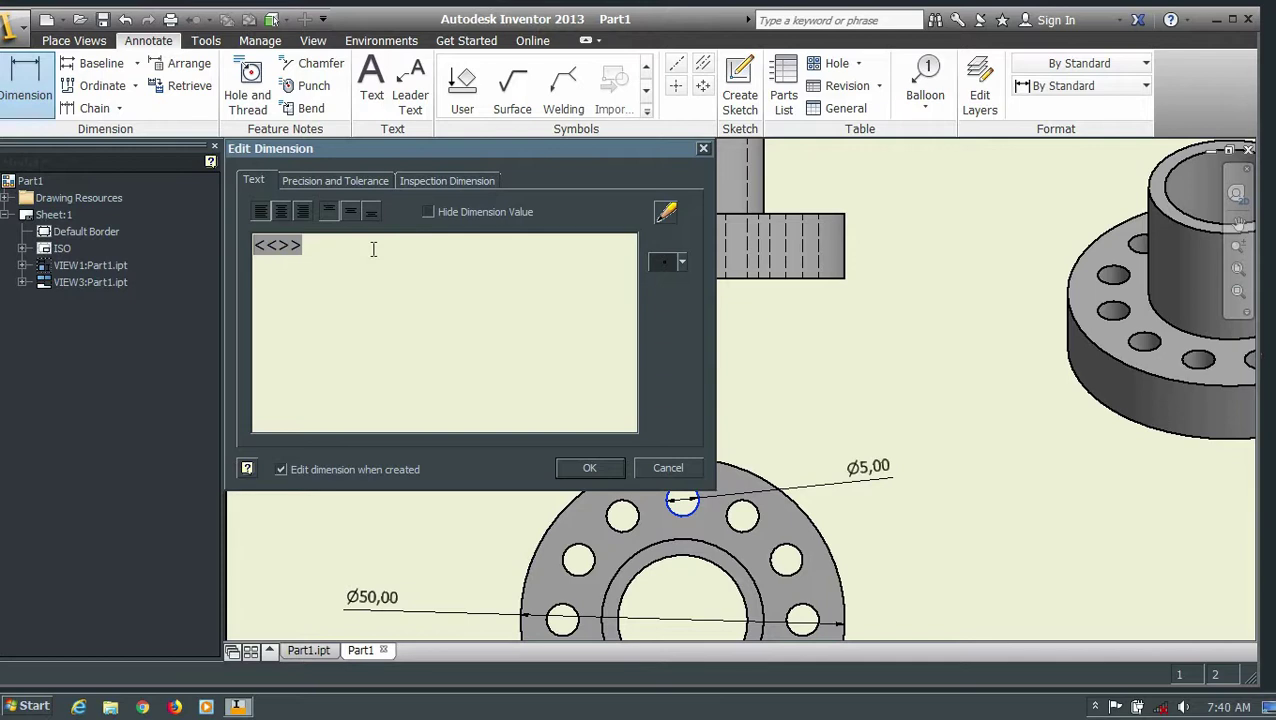
Step: Prefix the bolt-hole dimension with 12 so it reads 12Ø5,00
text(12)
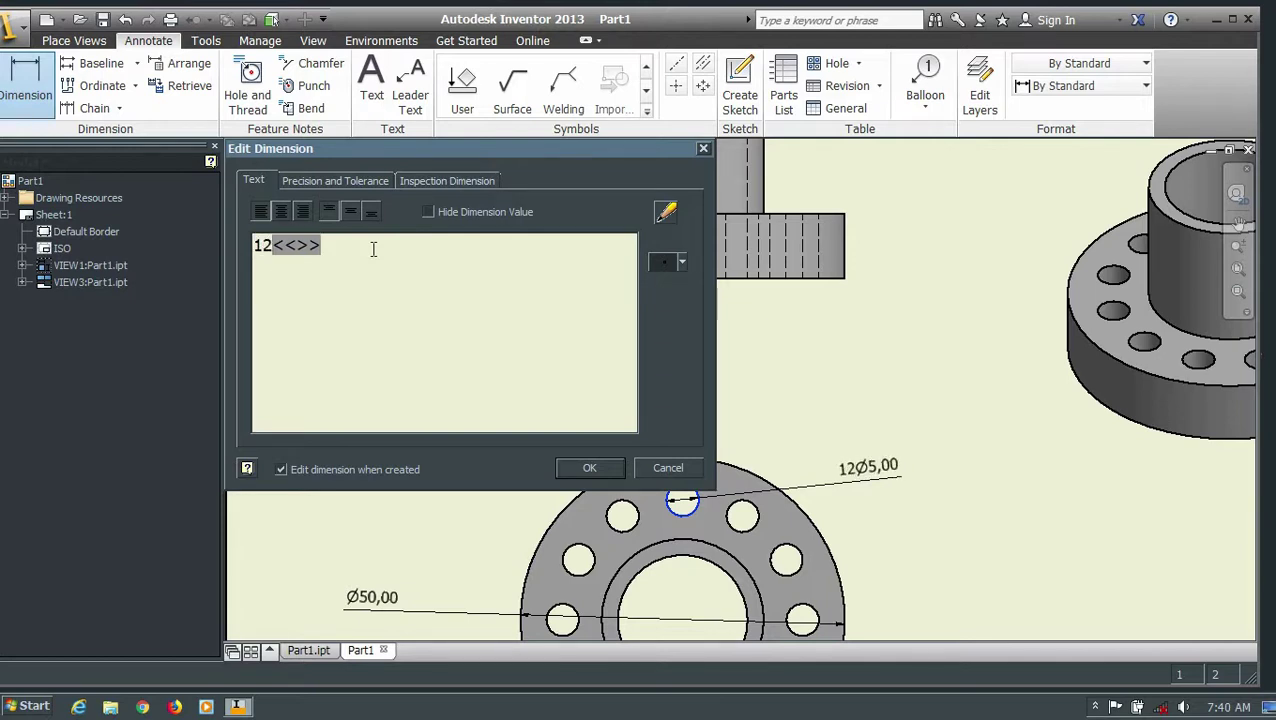
click(586, 470)
scroll(788, 430, up, 1)
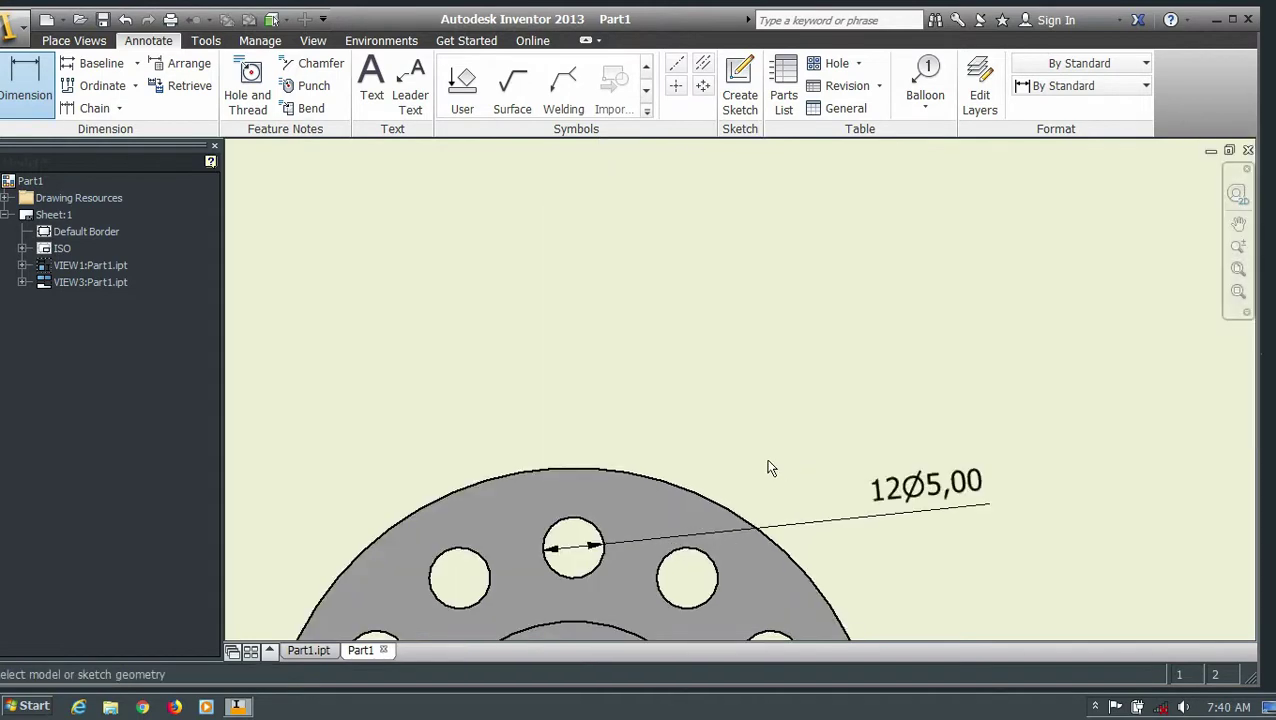
scroll(767, 464, down, 3)
scroll(767, 464, down, 1)
scroll(728, 437, up, 4)
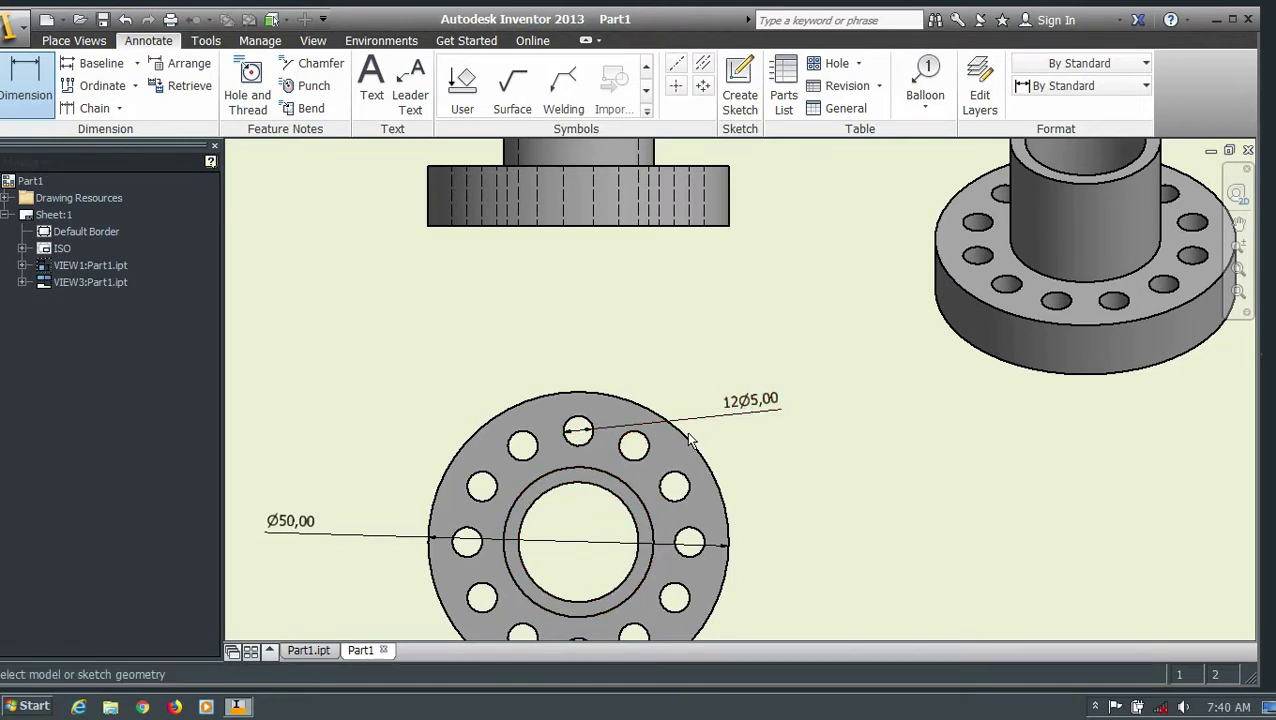
scroll(638, 400, down, 2)
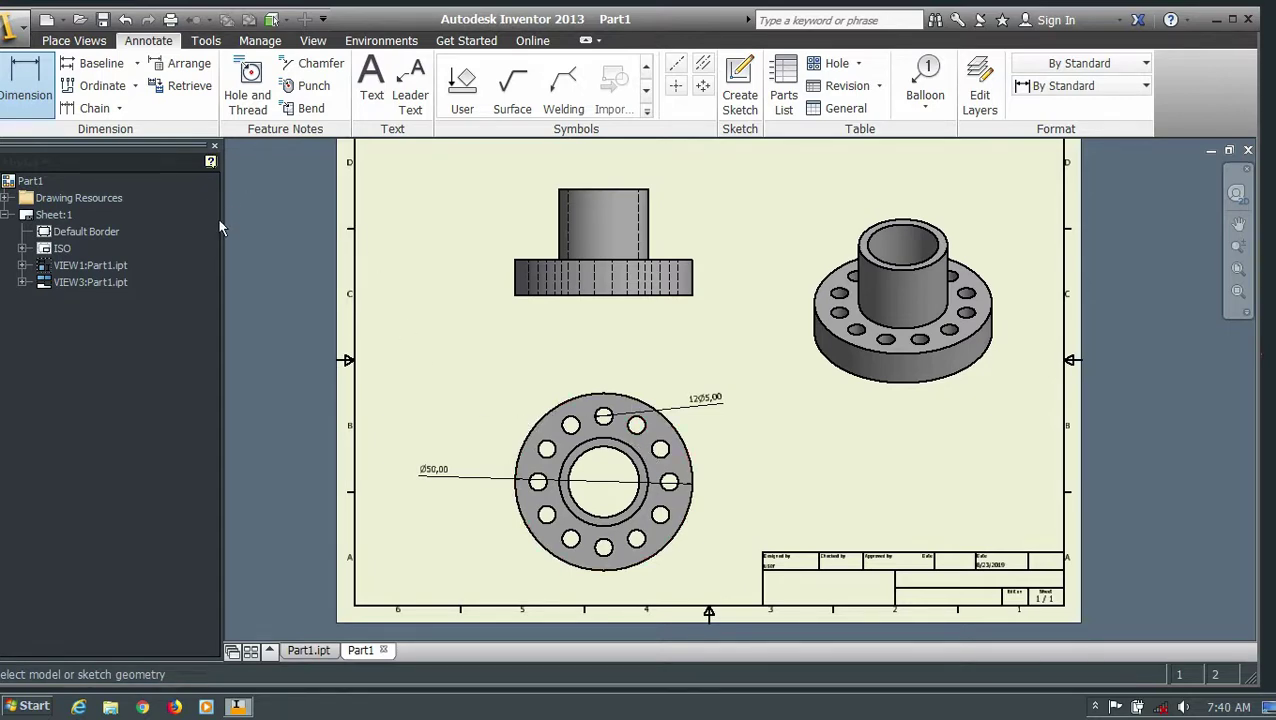
Step: Dimension the inner ring as Ø25,00 at upper left and the central hole as Ø20,00 at lower left
scroll(600, 512, up, 1)
scroll(597, 515, up, 1)
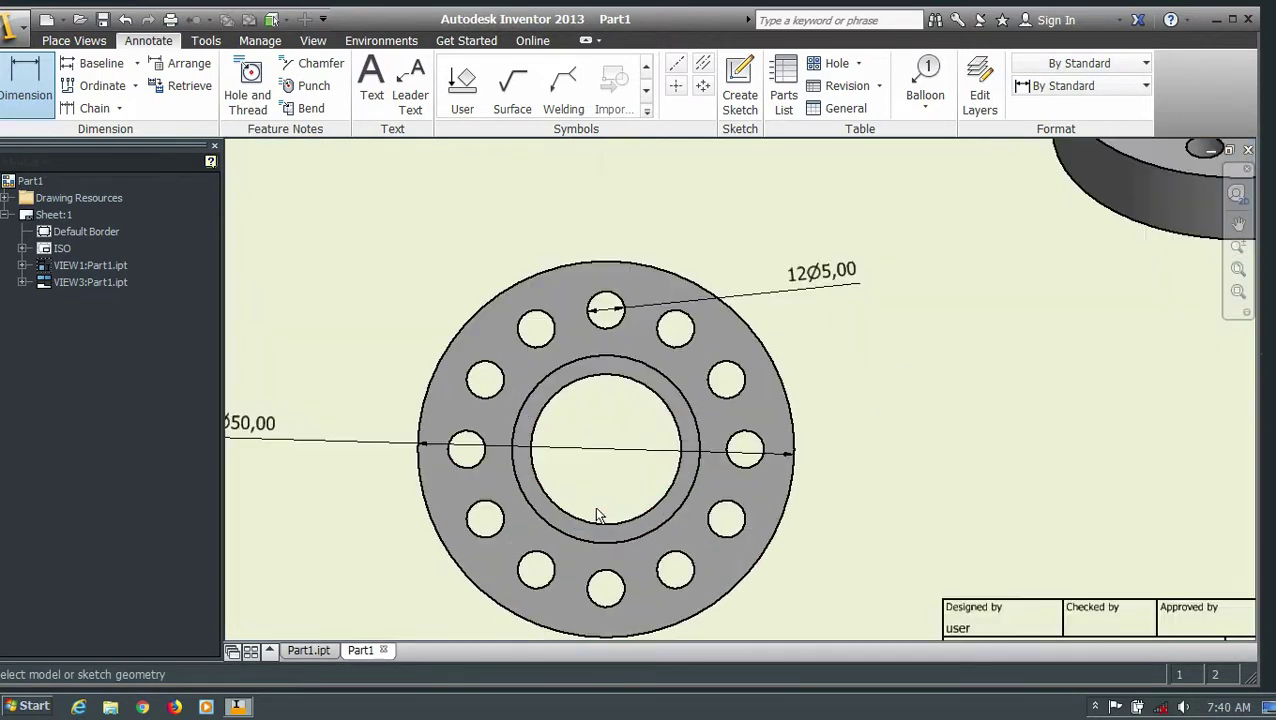
click(607, 358)
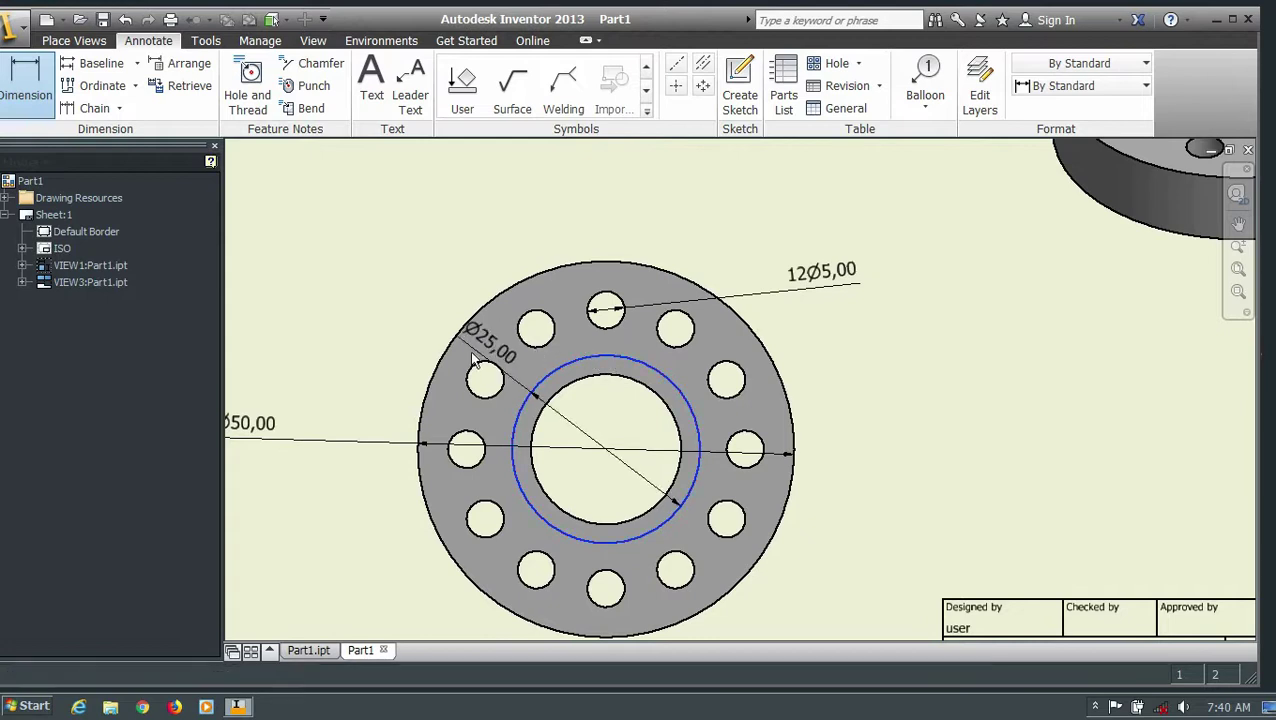
click(338, 322)
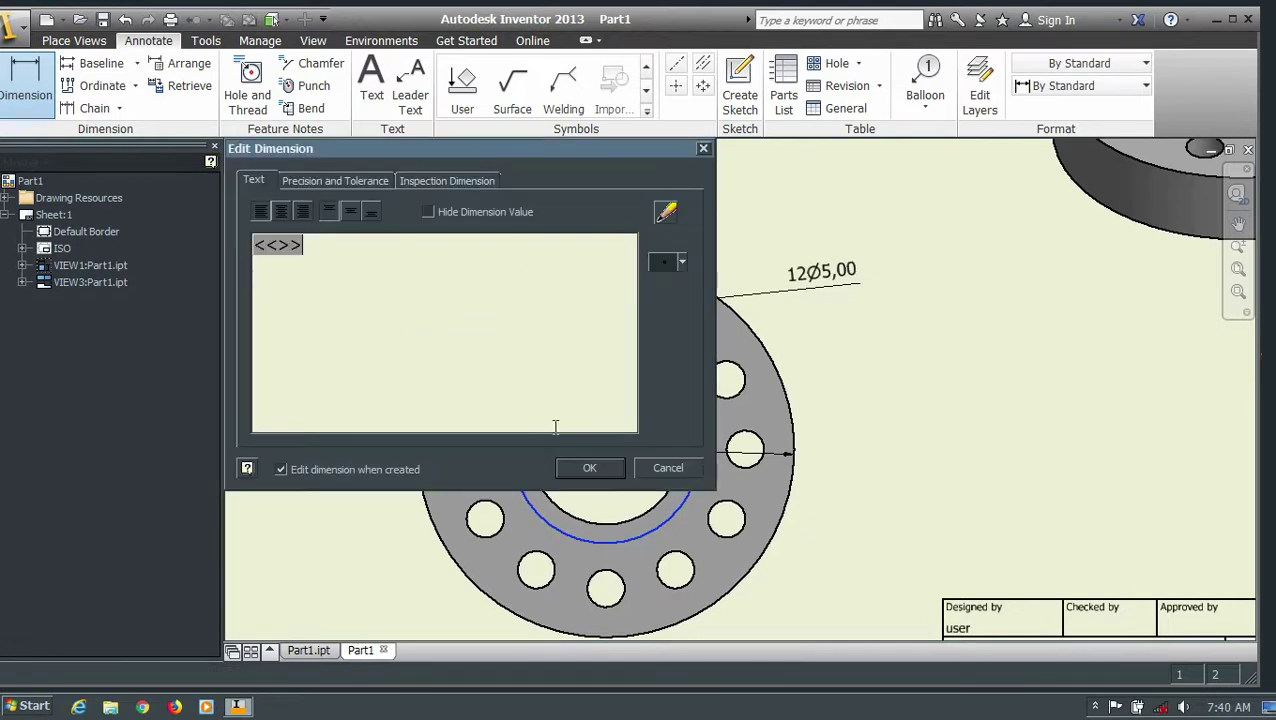
click(589, 470)
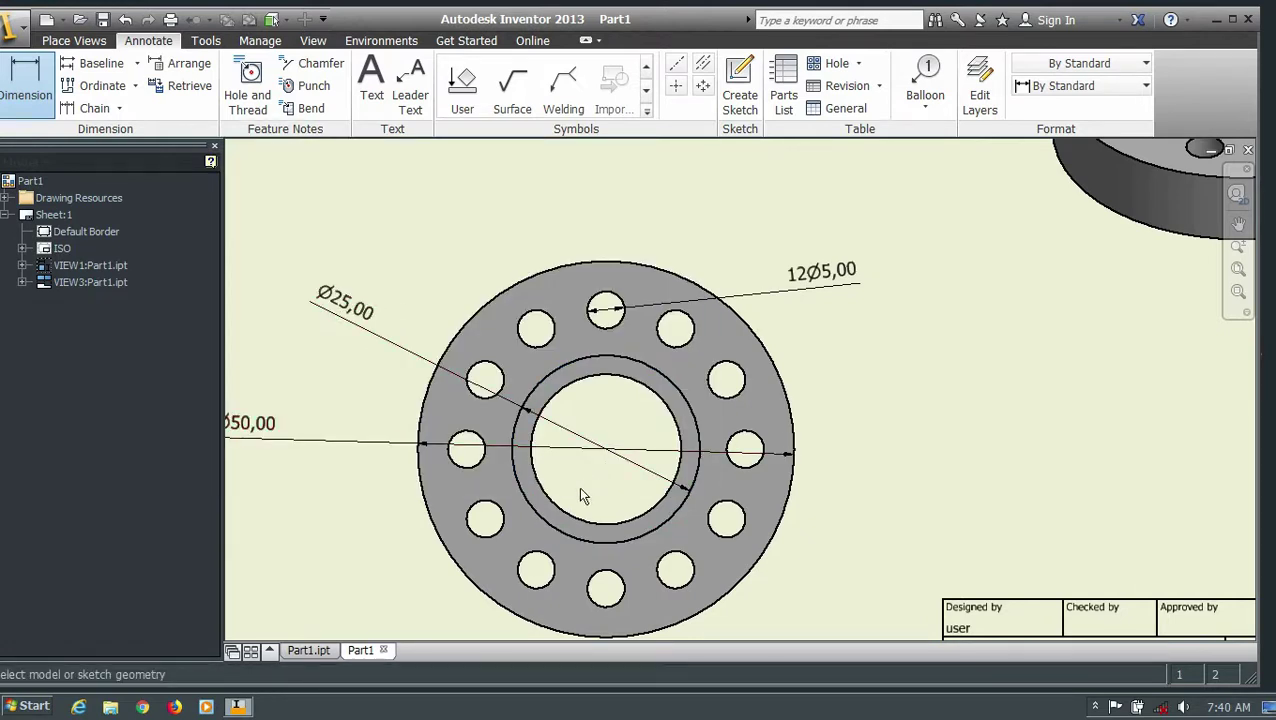
click(570, 516)
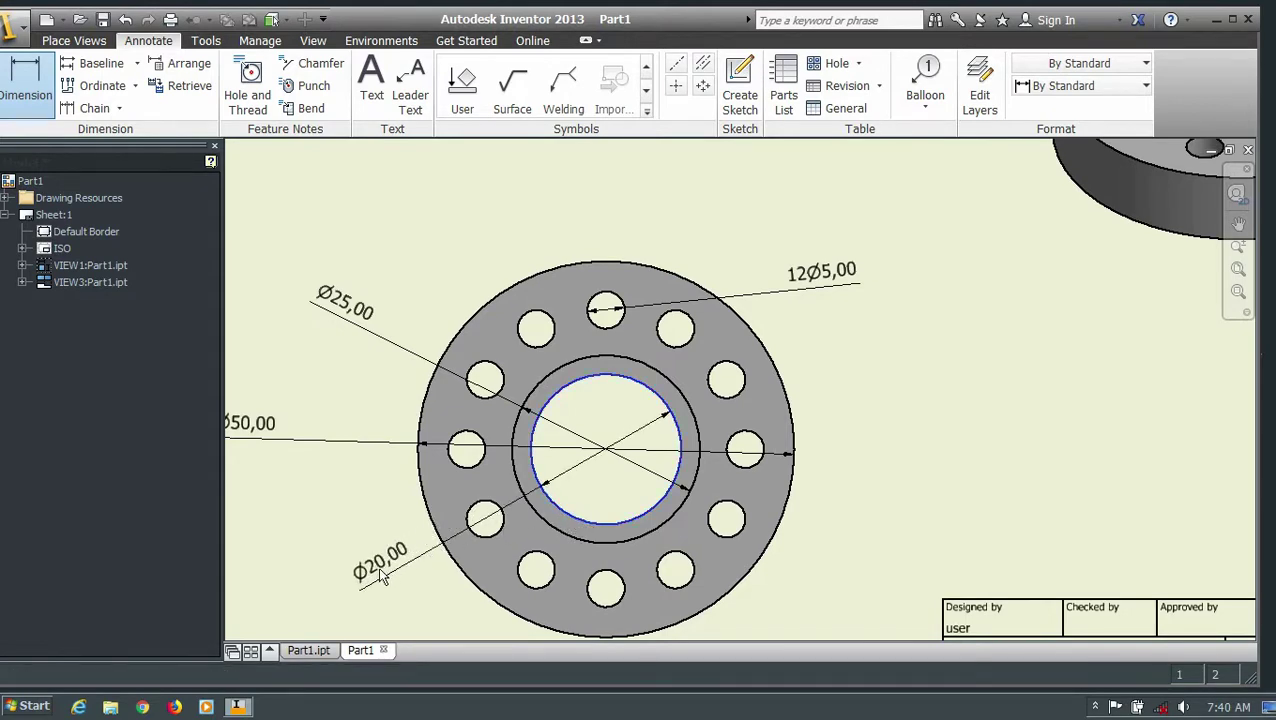
click(340, 586)
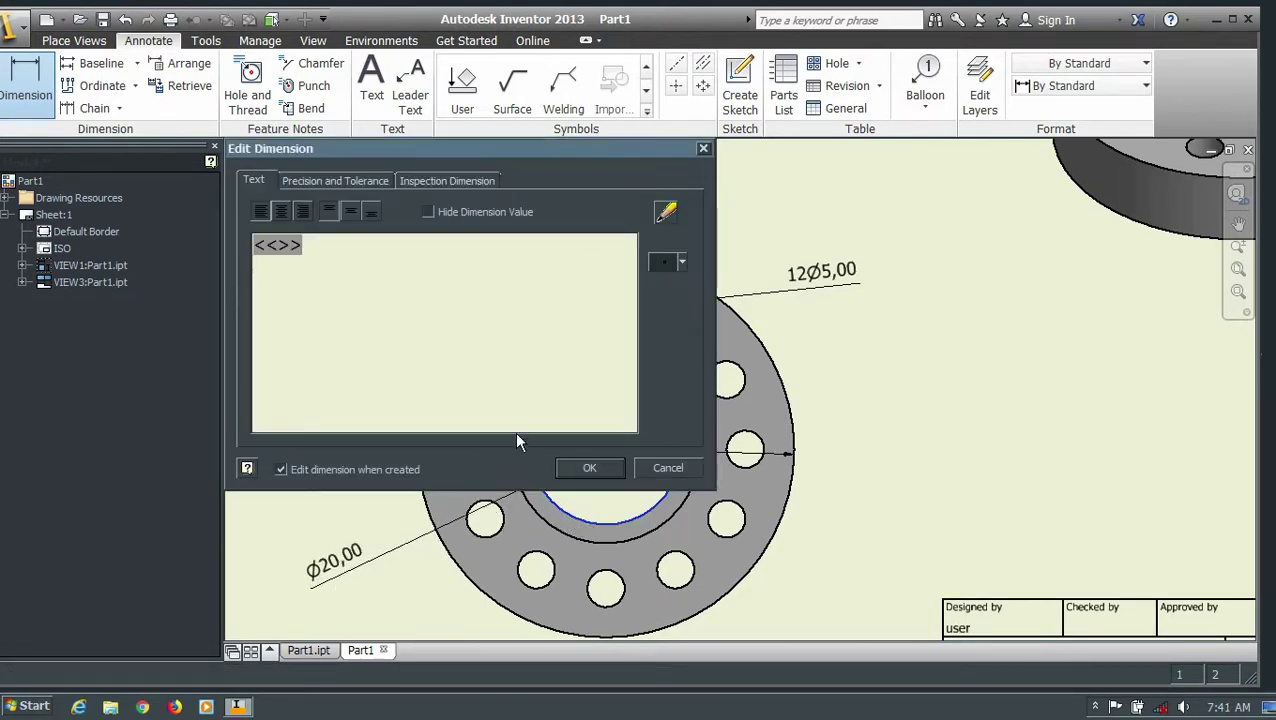
click(586, 470)
scroll(589, 465, down, 5)
scroll(580, 470, up, 5)
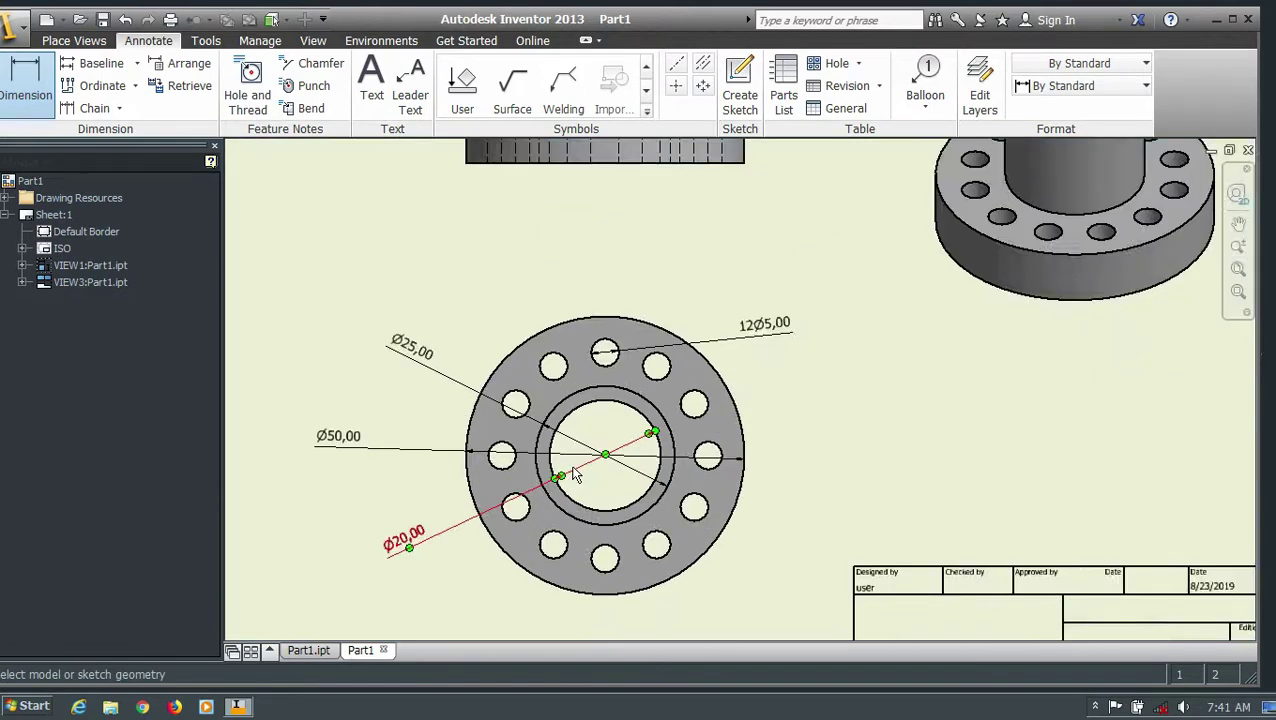
scroll(576, 474, down, 5)
scroll(785, 512, up, 2)
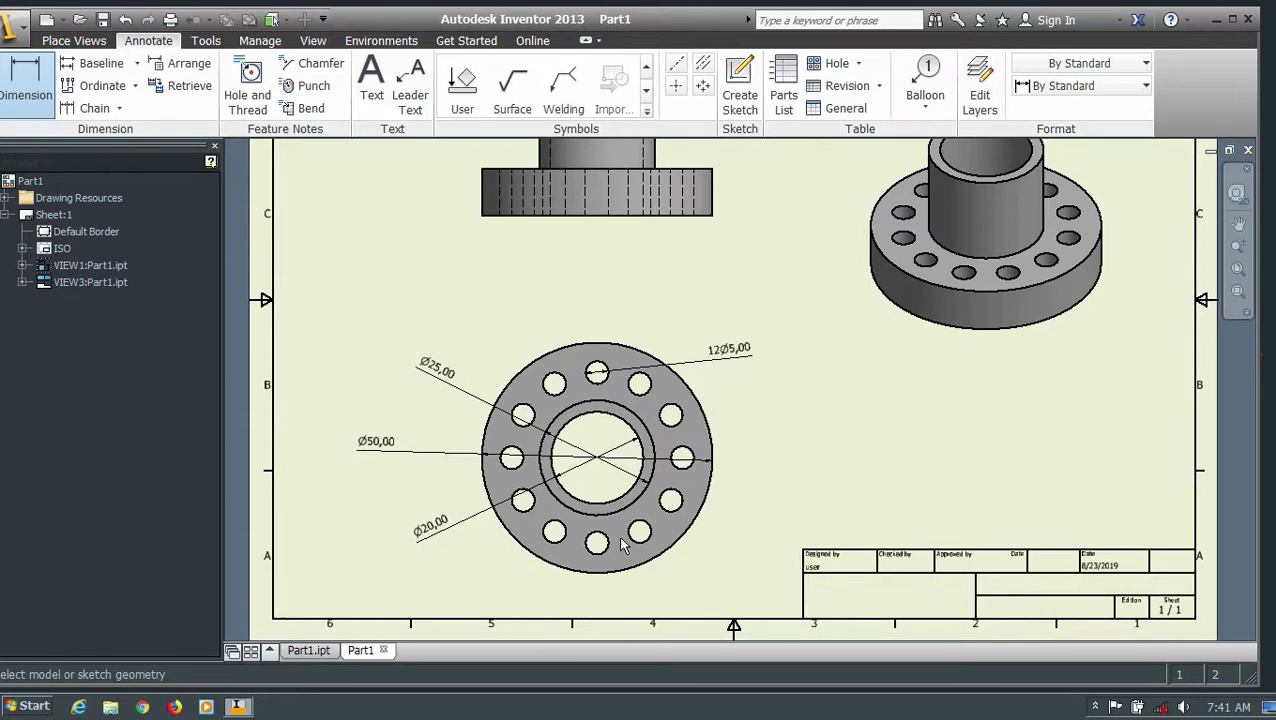
Step: Undo the Ø20,00, Ø25,00, 12Ø5,00 and Ø50,00 dimensions
click(124, 20)
click(124, 20)
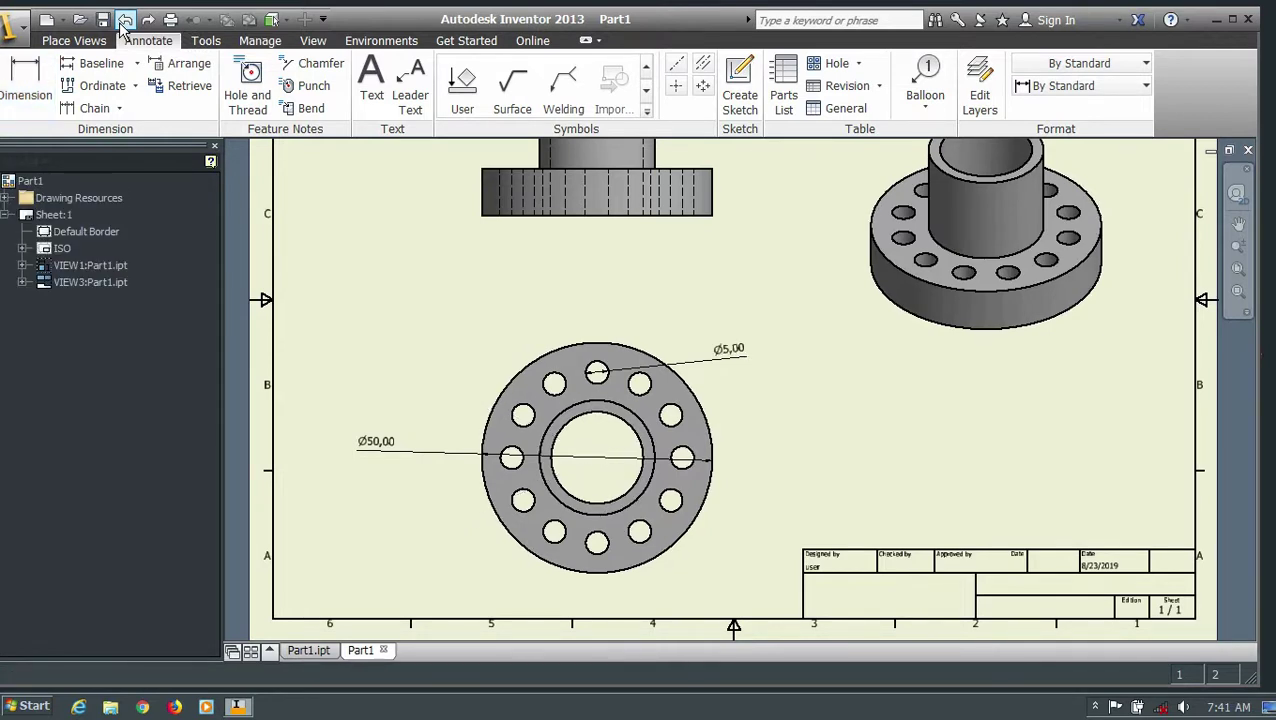
click(124, 20)
click(124, 20)
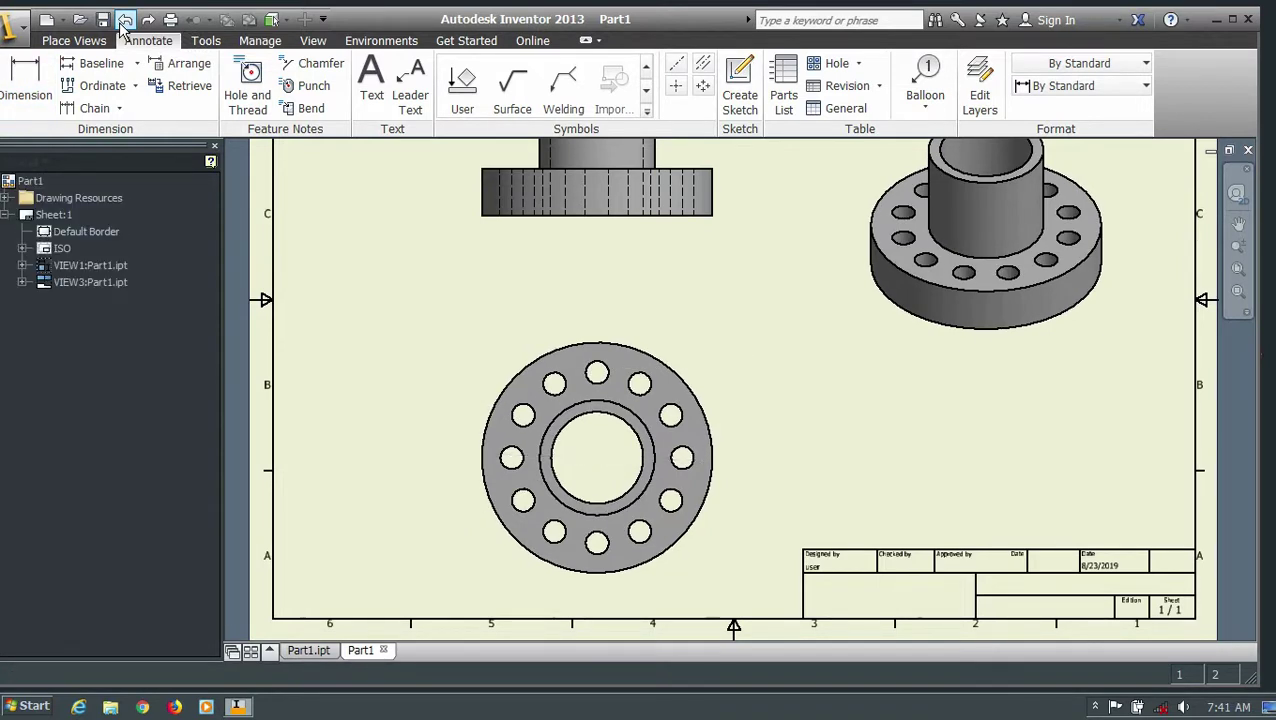
Step: Add a vertical linear 50,00 dimension of the outer circle left of the flange, with a diameter symbol
click(27, 90)
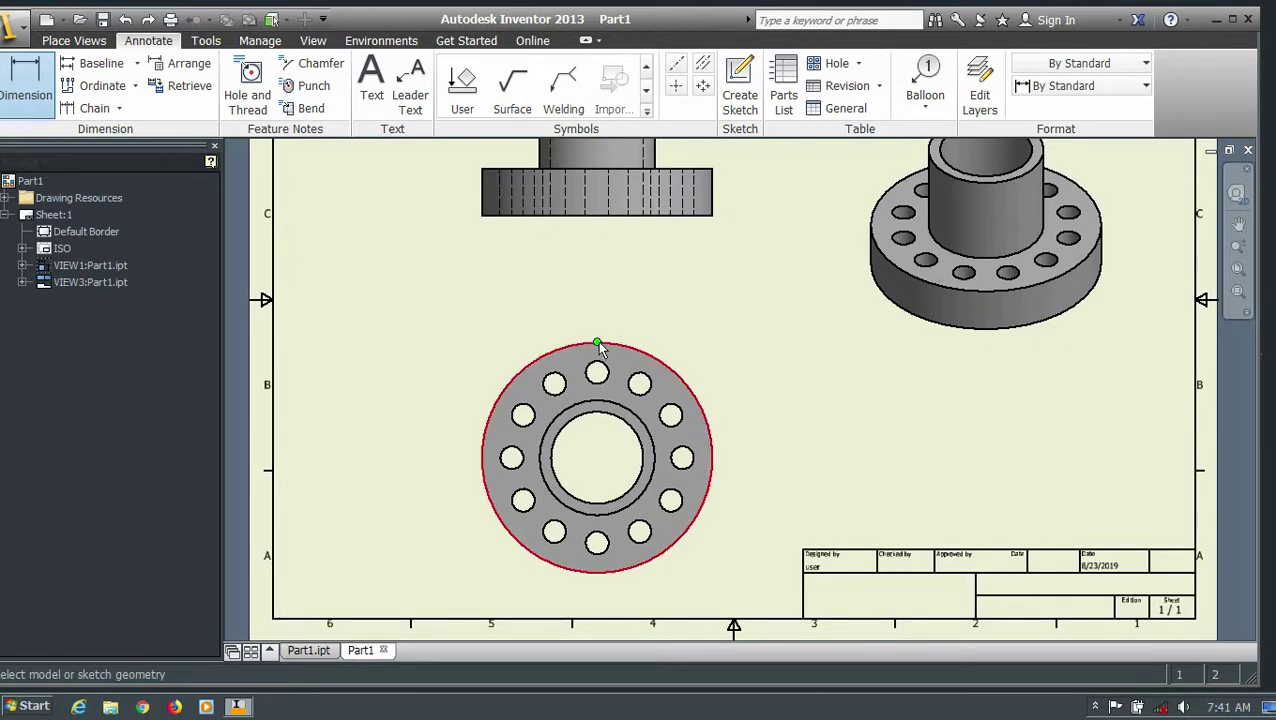
click(598, 345)
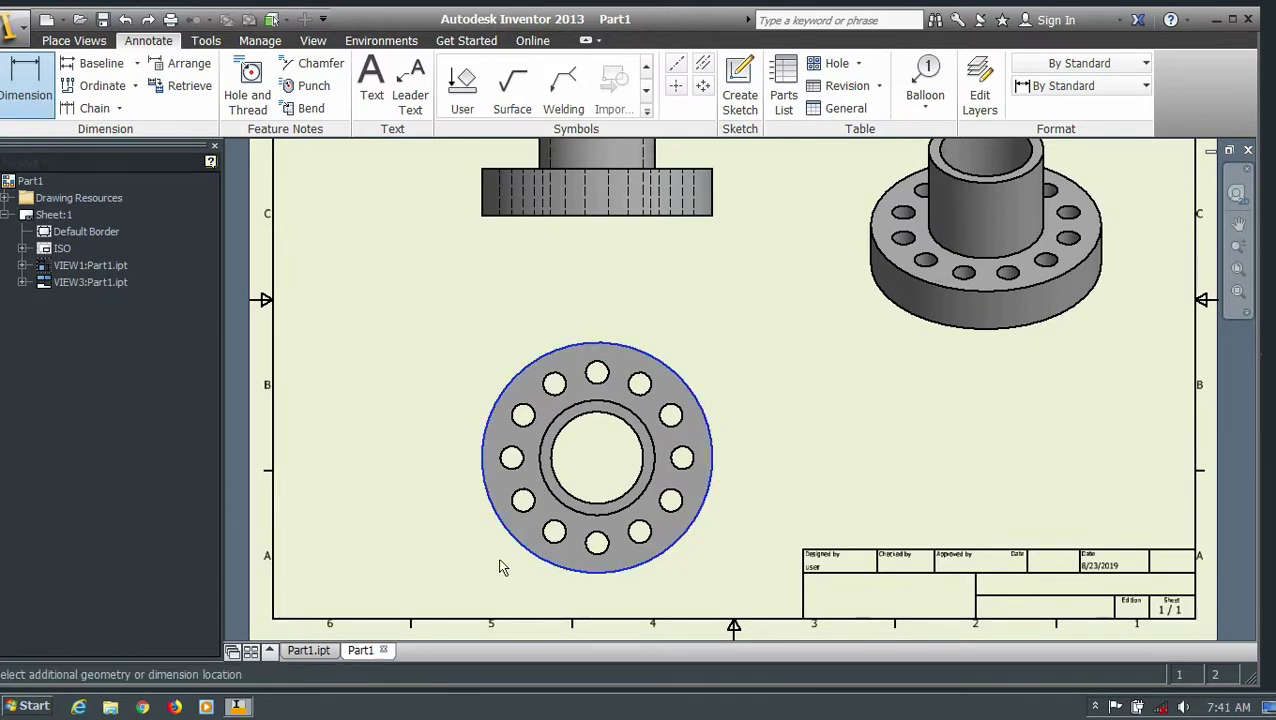
click(598, 574)
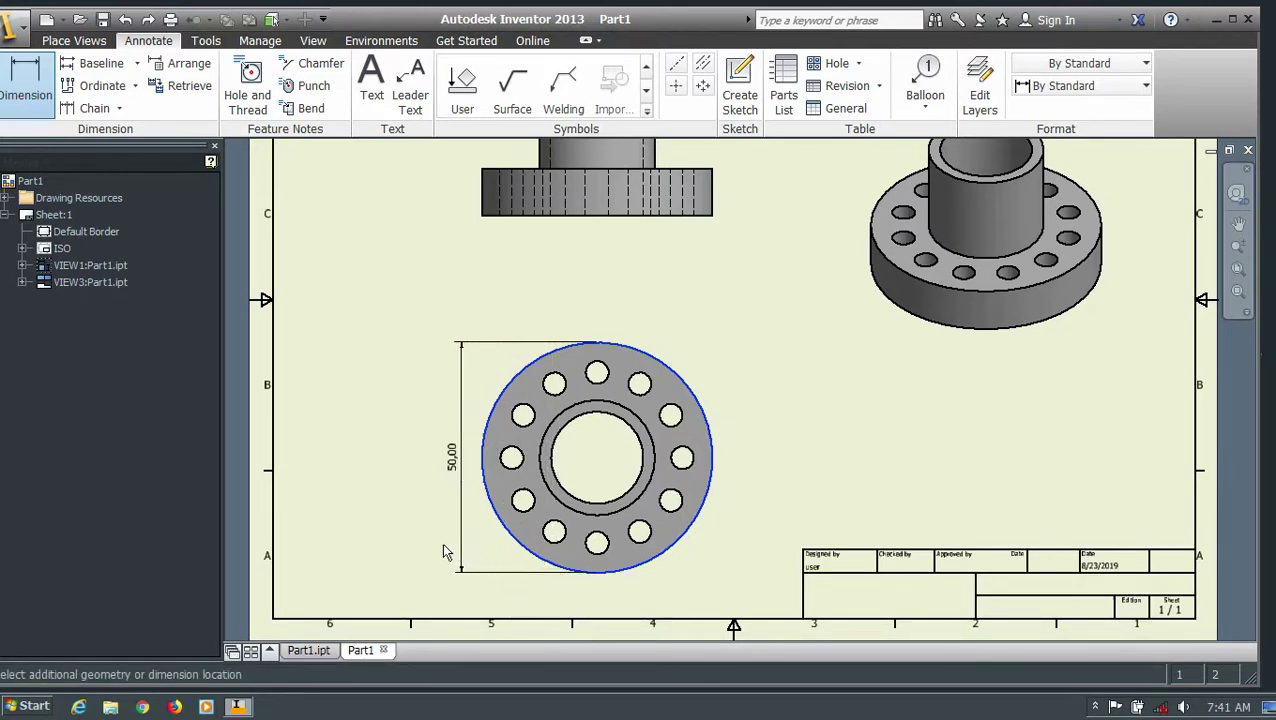
click(397, 507)
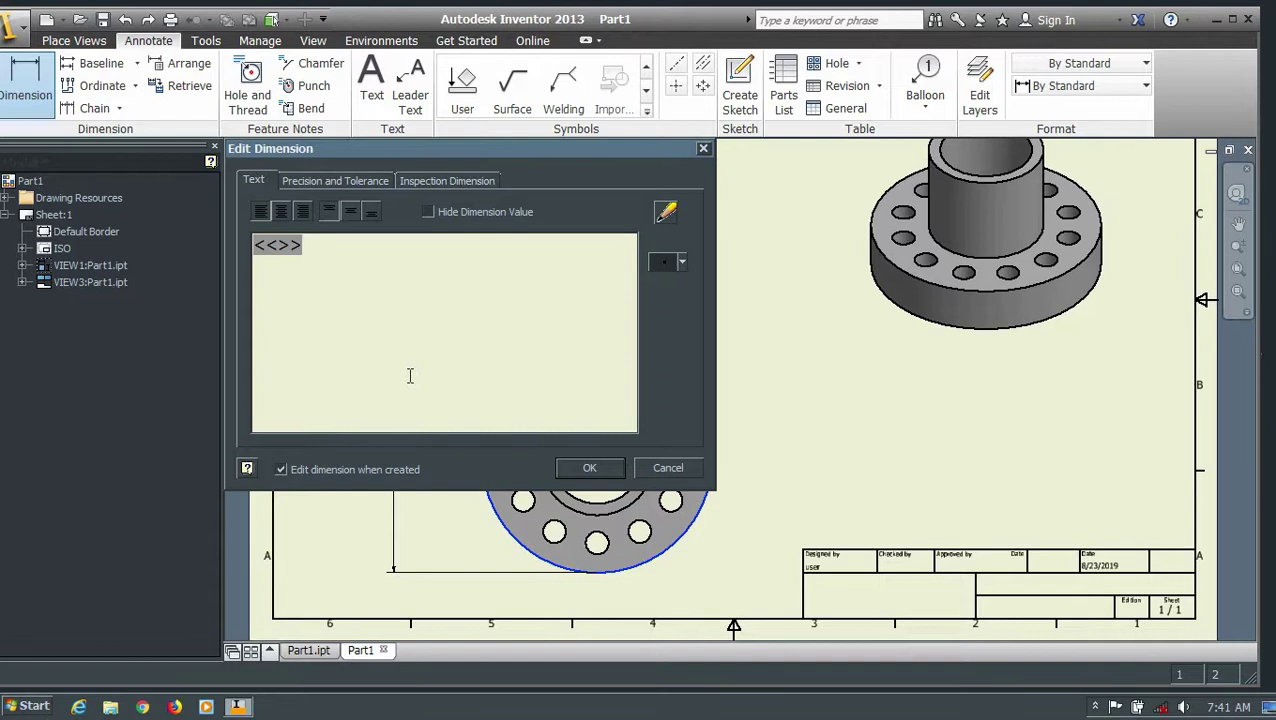
click(681, 263)
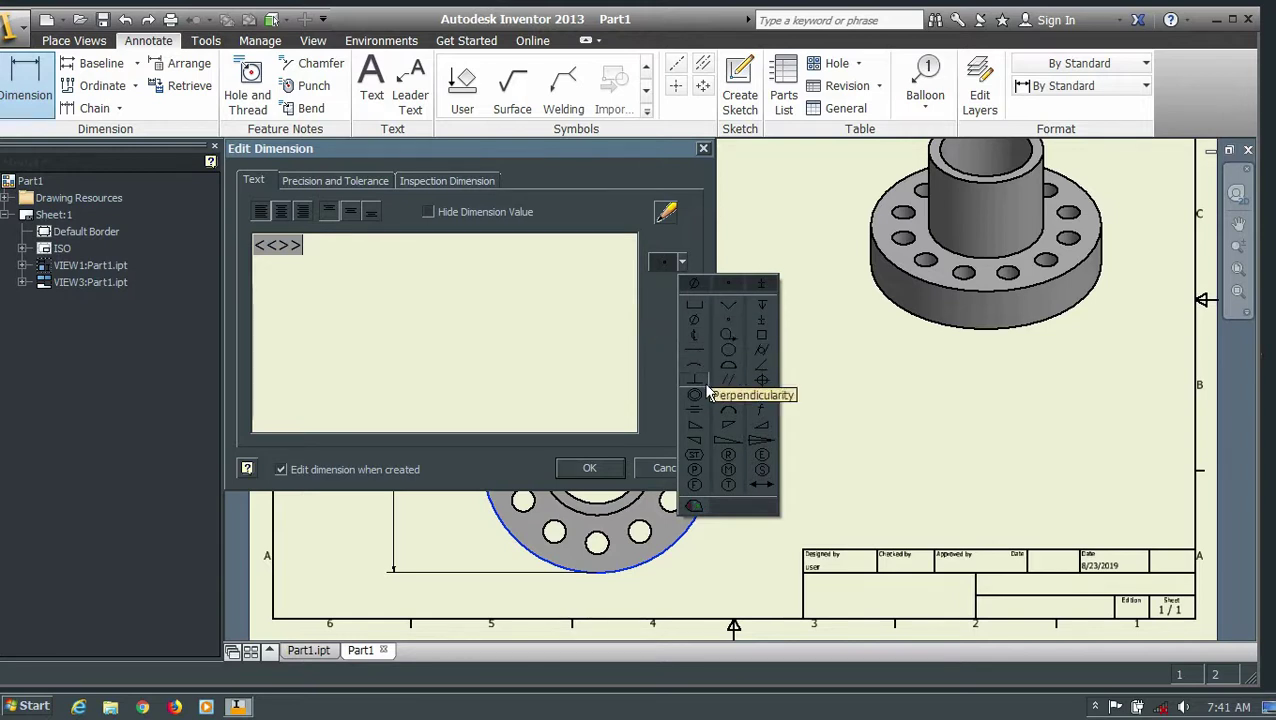
click(692, 320)
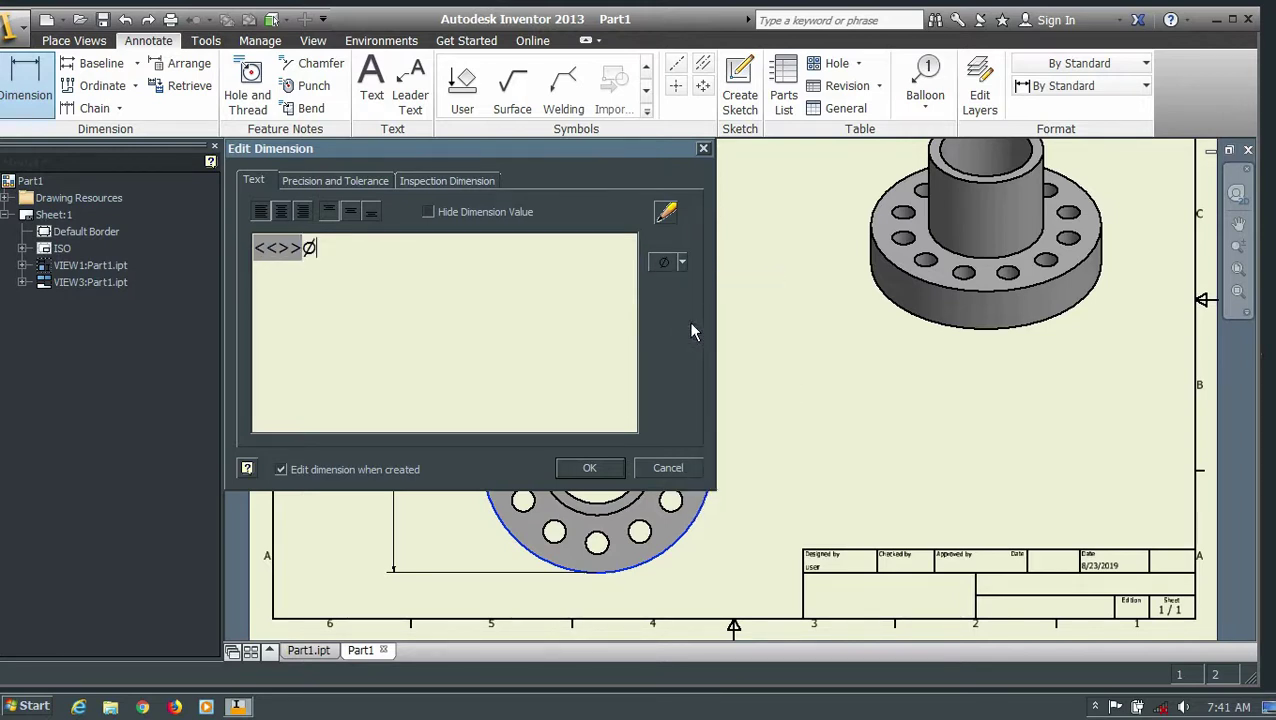
click(591, 469)
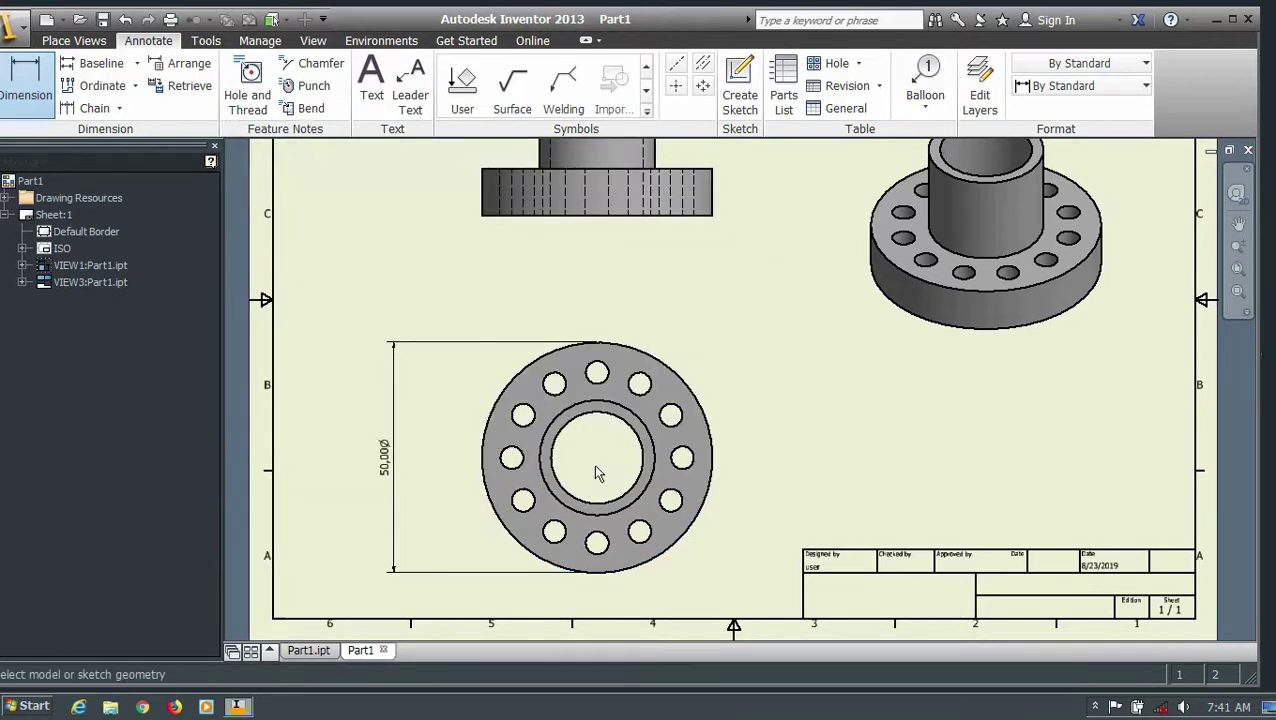
right_click(401, 464)
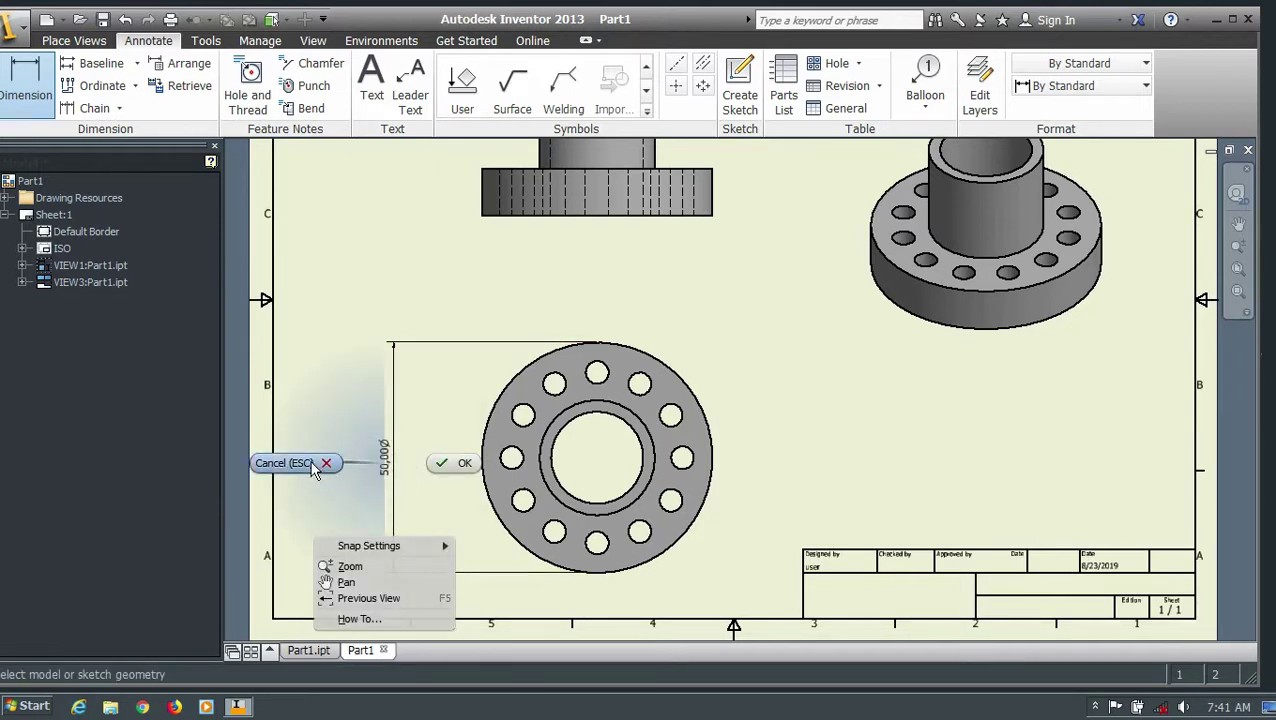
click(312, 466)
Step: Edit the 50,00 dimension text so the Ø sign precedes the value, reading Ø50,00
double_click(380, 466)
key(BackSpace)
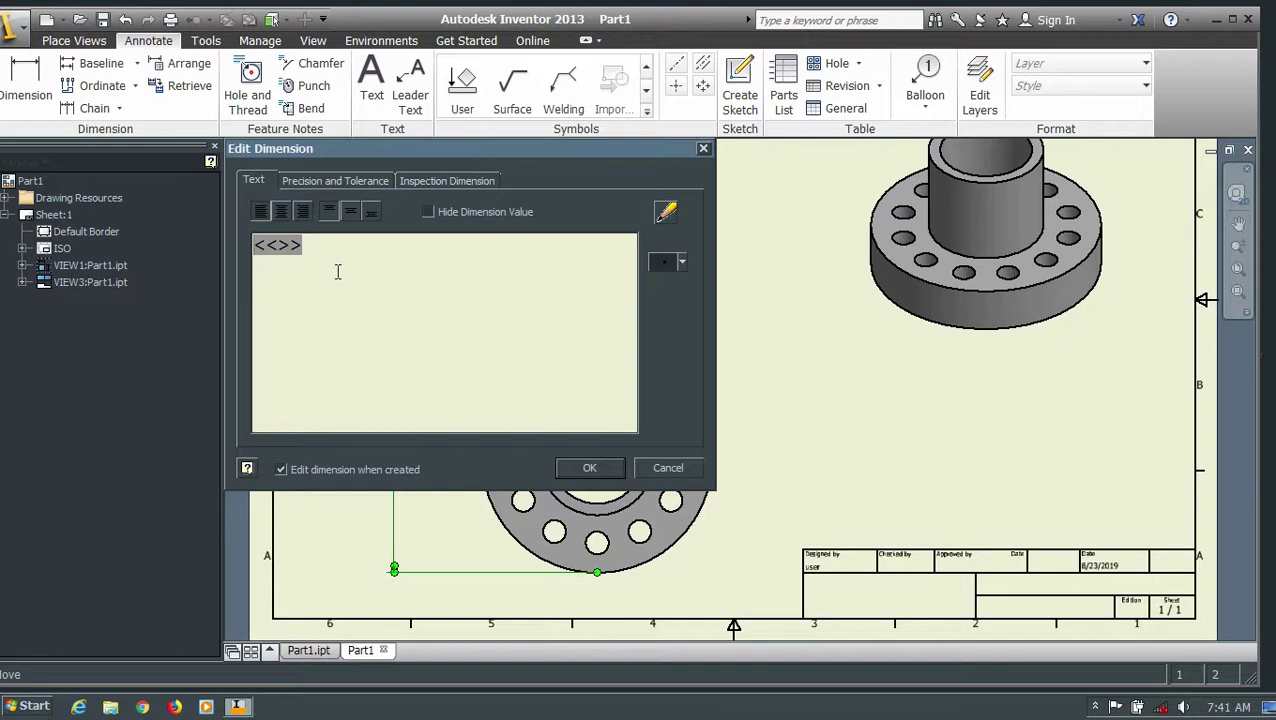
click(660, 264)
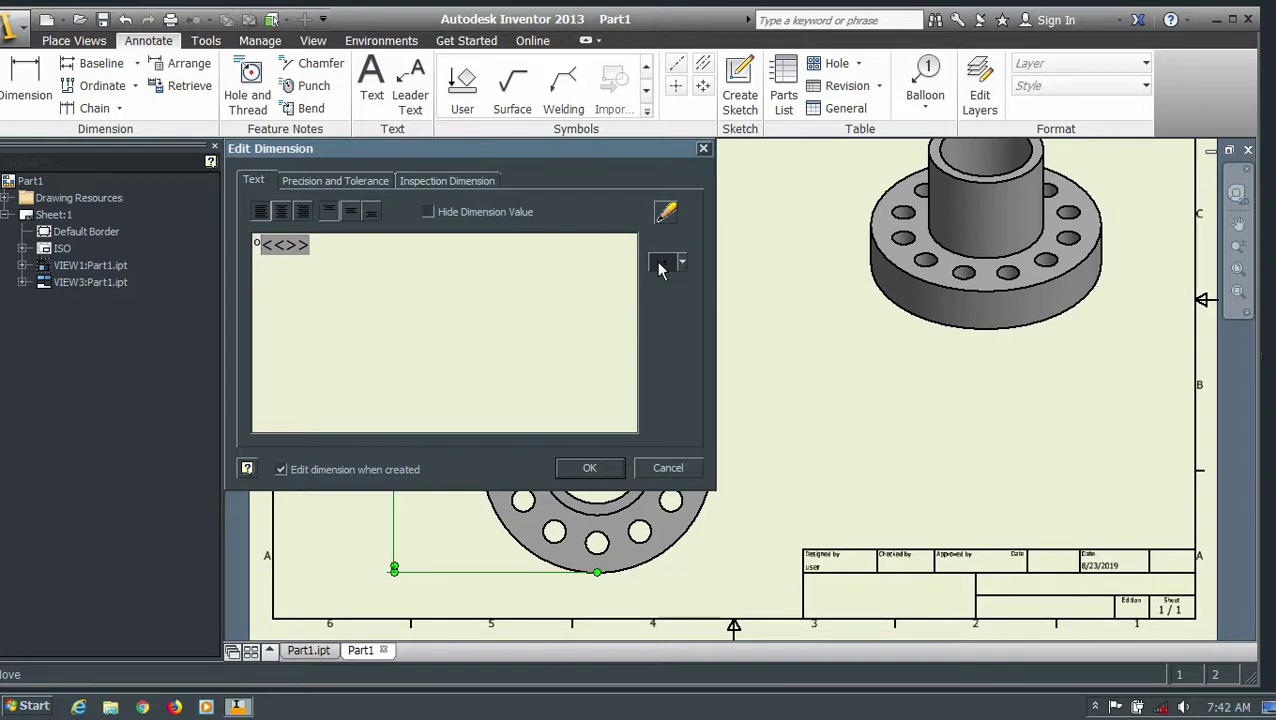
click(682, 264)
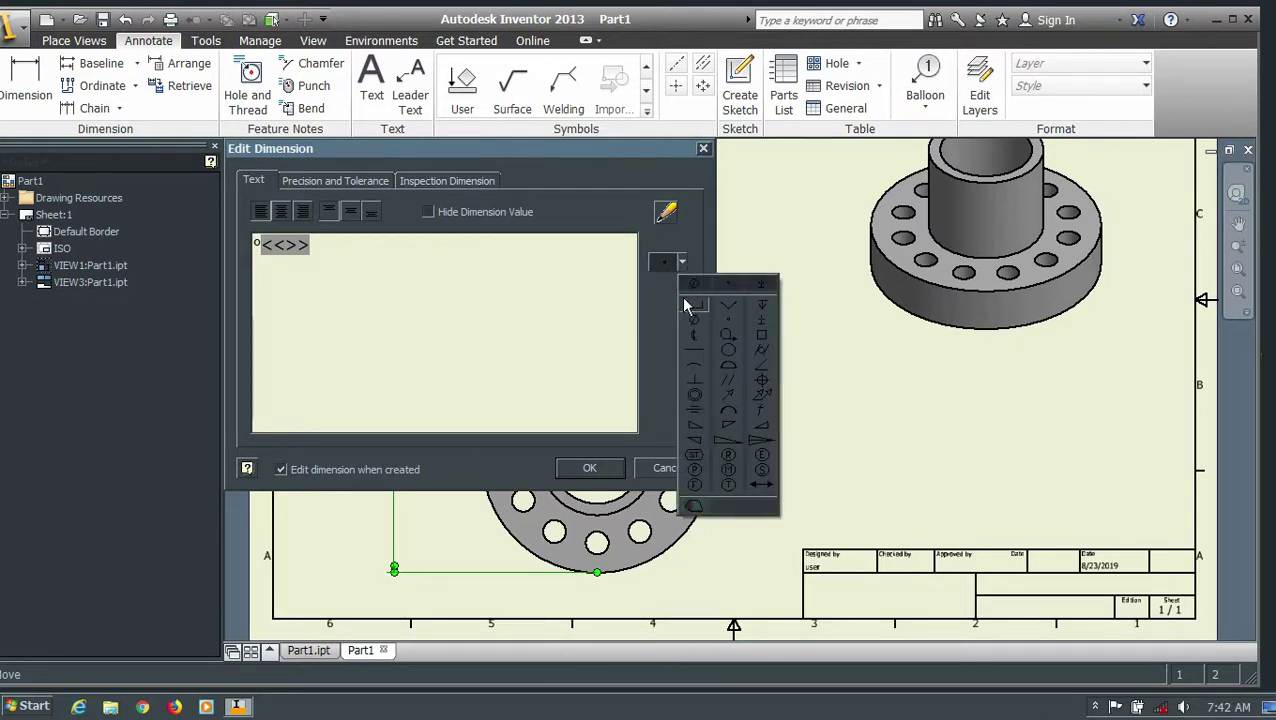
click(696, 322)
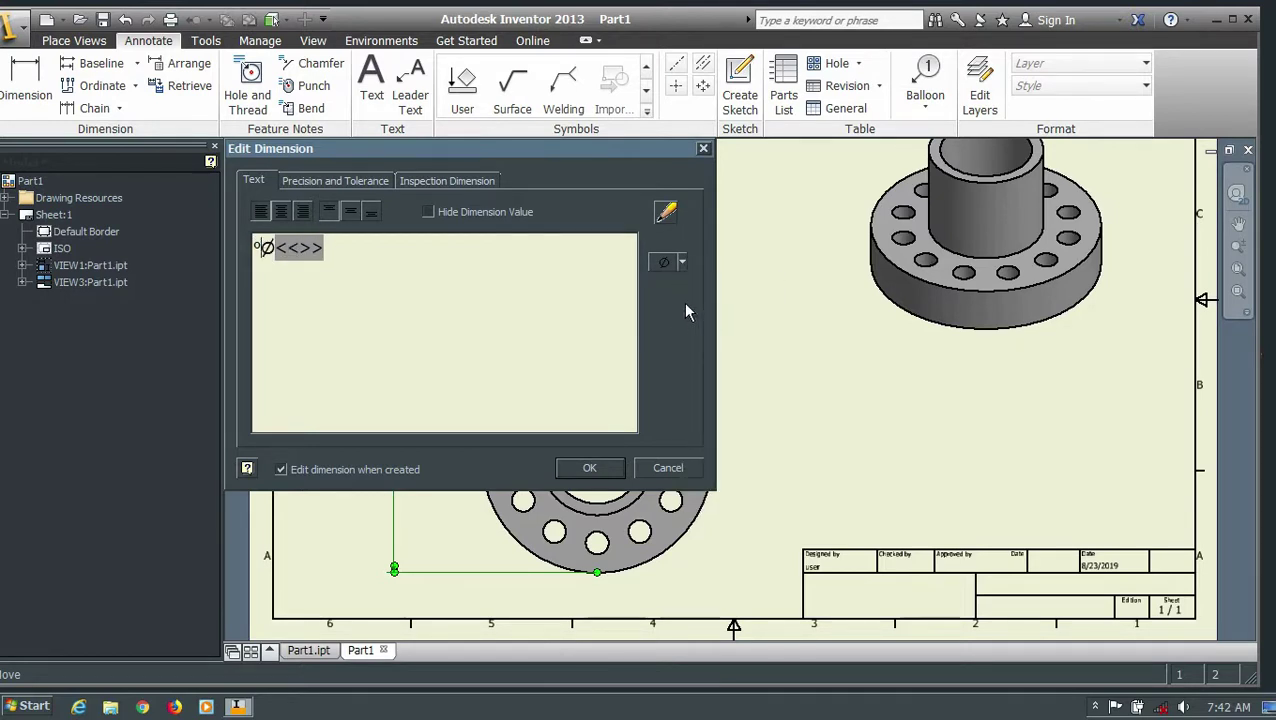
key(Left)
key(BackSpace)
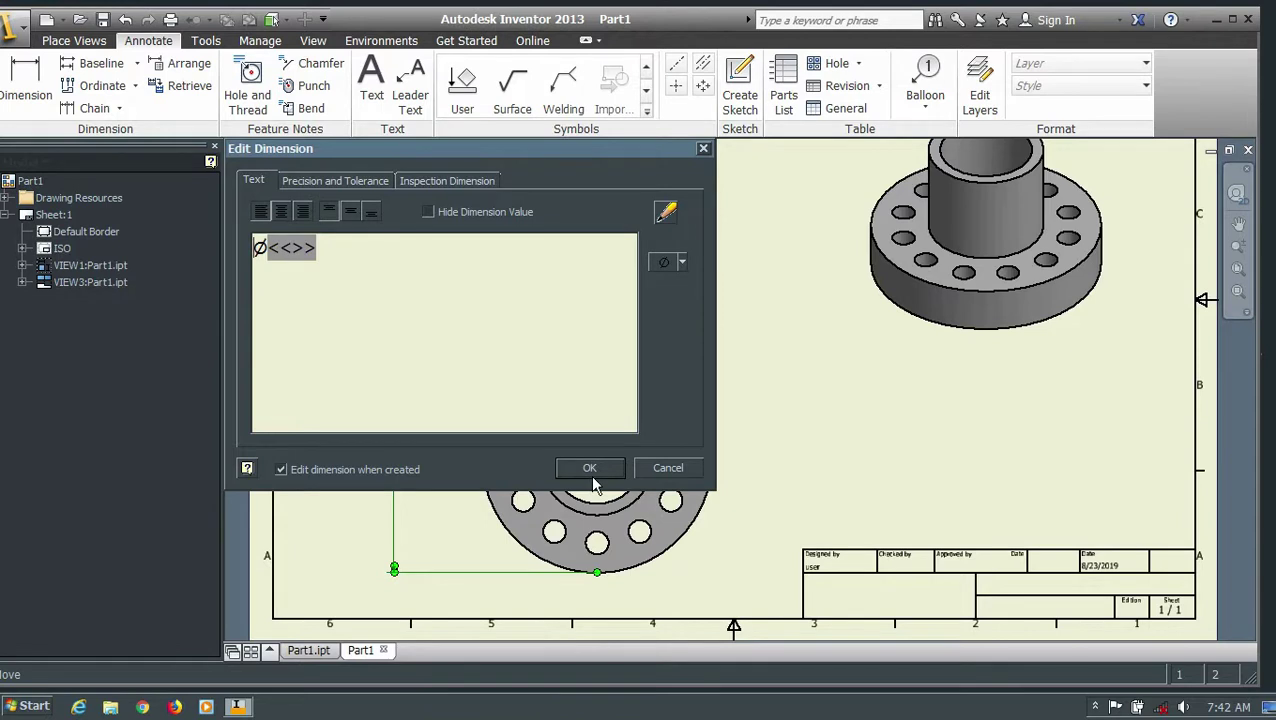
click(590, 469)
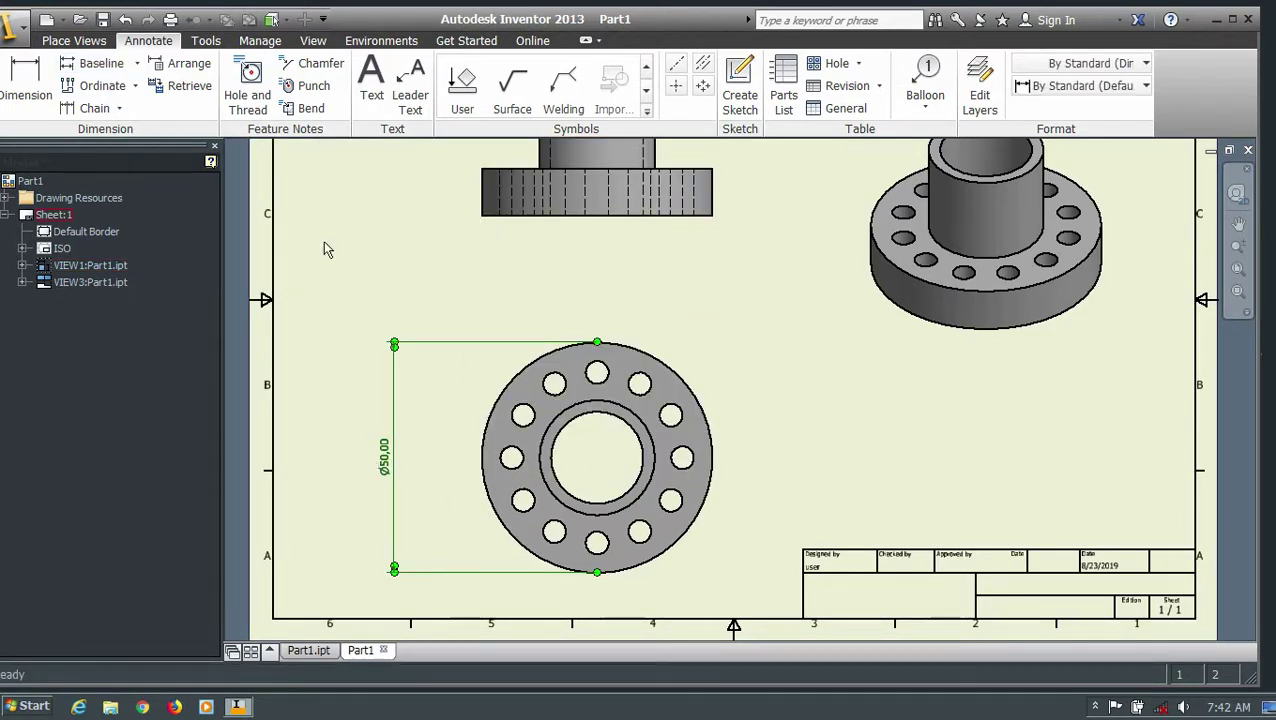
click(27, 85)
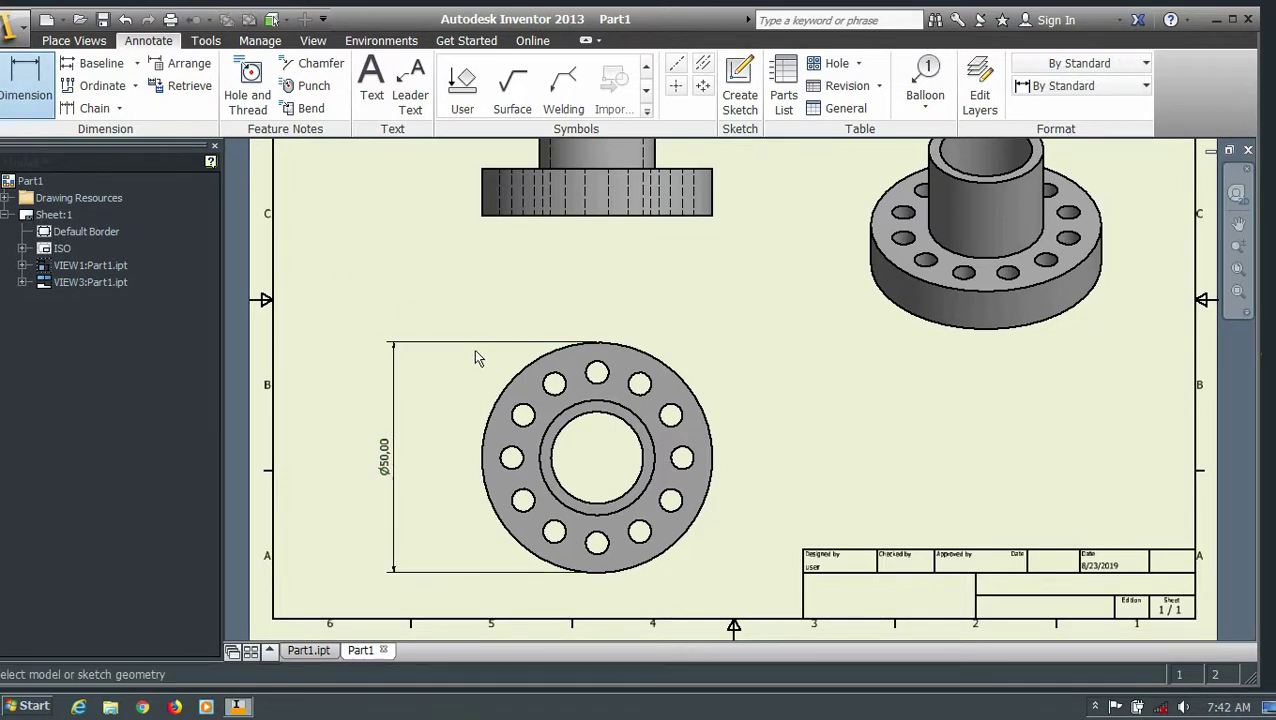
Step: Dimension the hub as Ø25,00 and the bore as Ø20,00, adding the diameter symbol to each
click(592, 409)
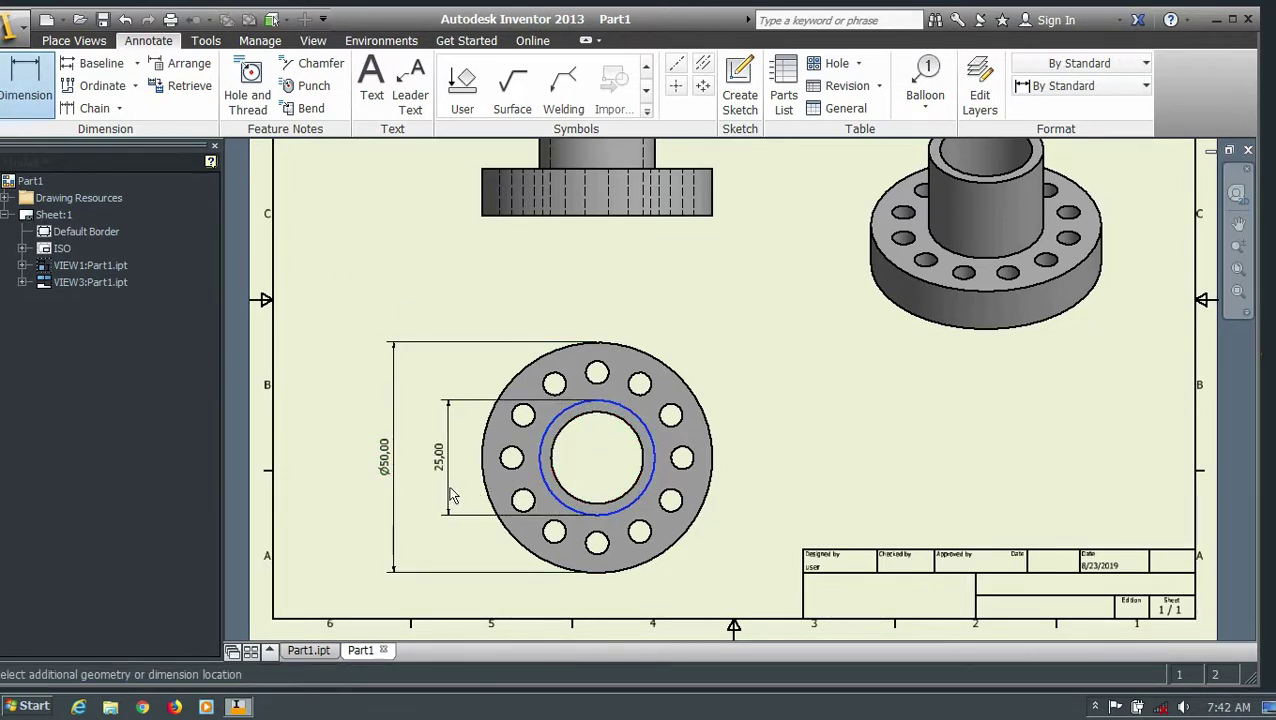
click(440, 494)
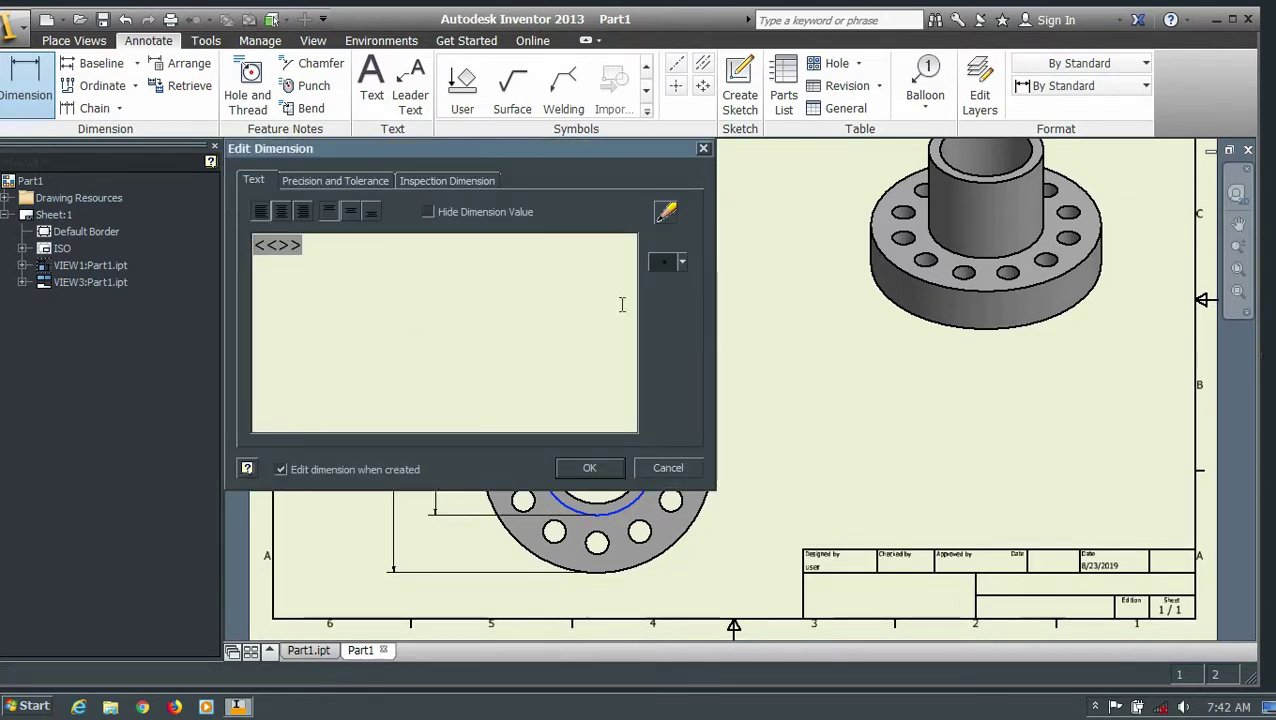
click(682, 263)
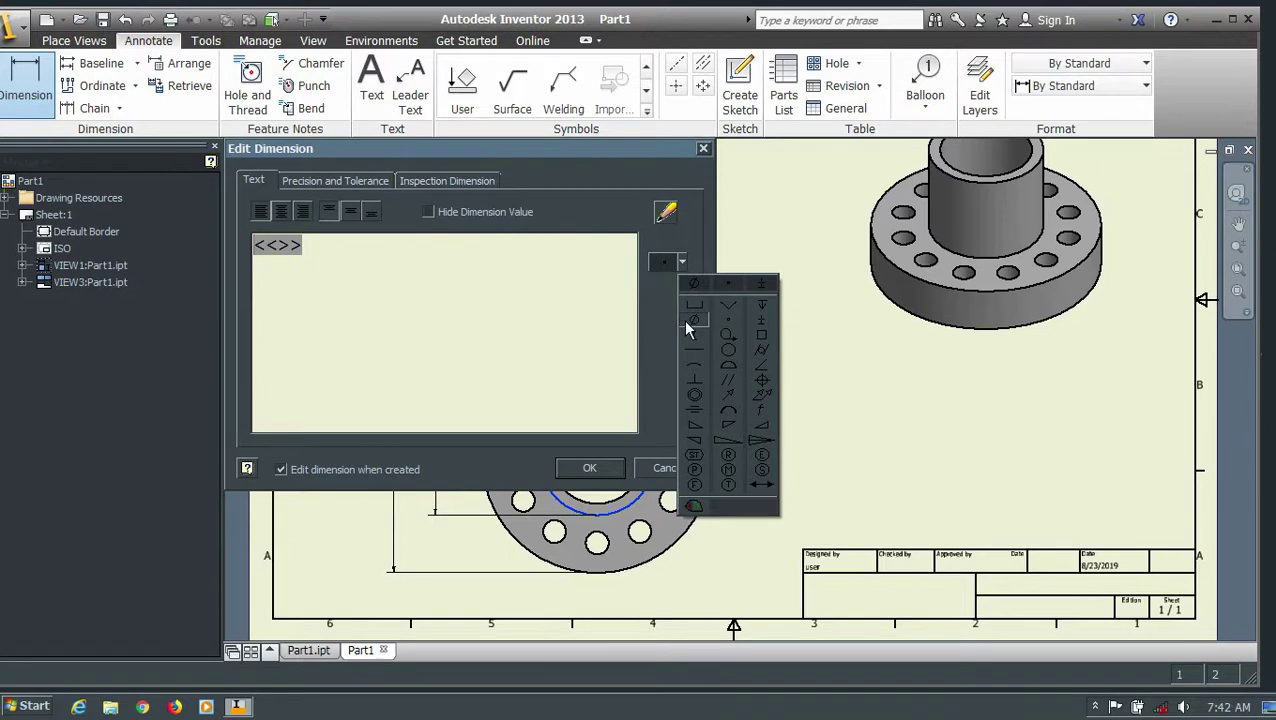
click(692, 321)
click(598, 469)
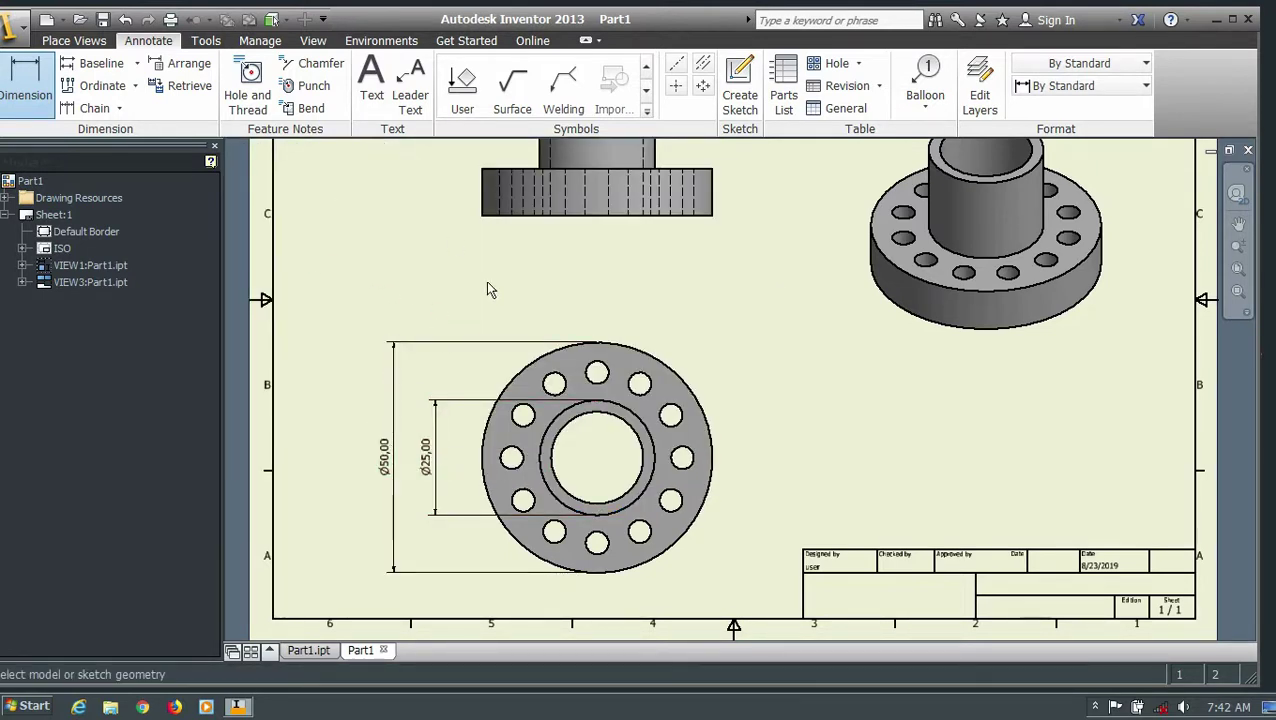
click(597, 414)
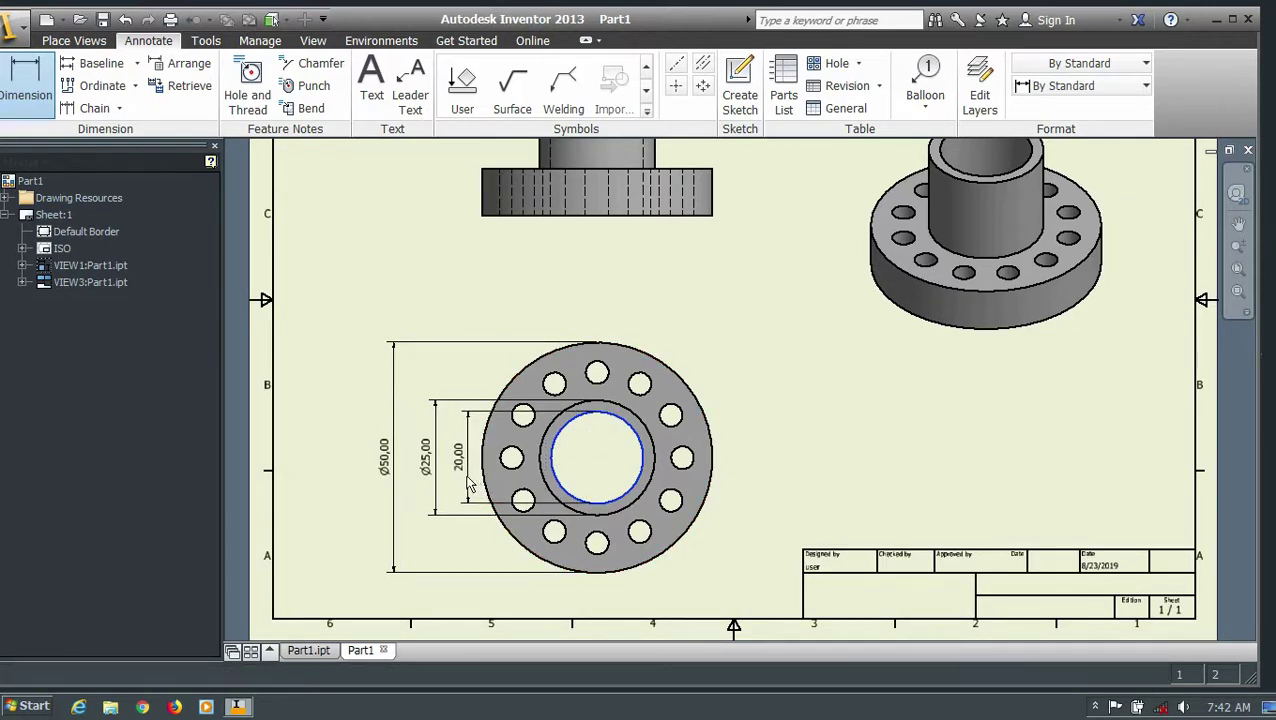
click(466, 481)
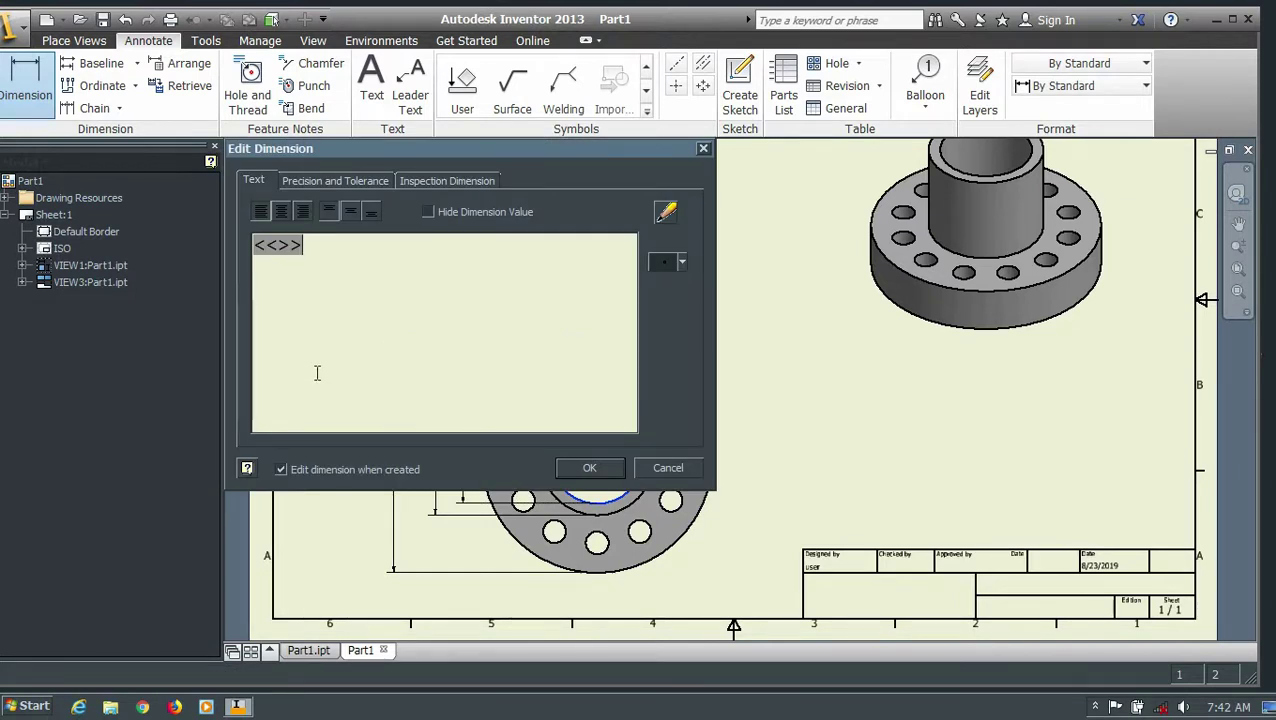
click(682, 262)
click(688, 322)
click(590, 469)
click(462, 434)
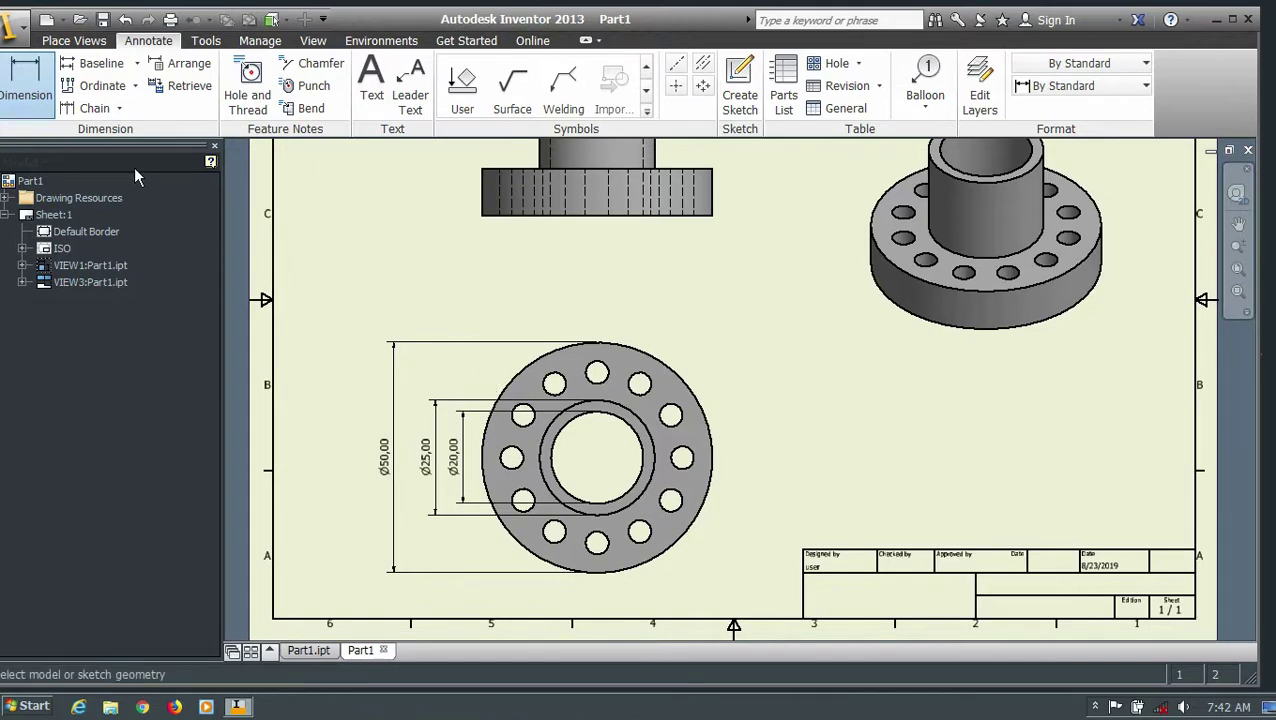
Step: Add a Ø5,00 diameter dimension to a bolt hole, placed right of the view
scroll(618, 435, up, 1)
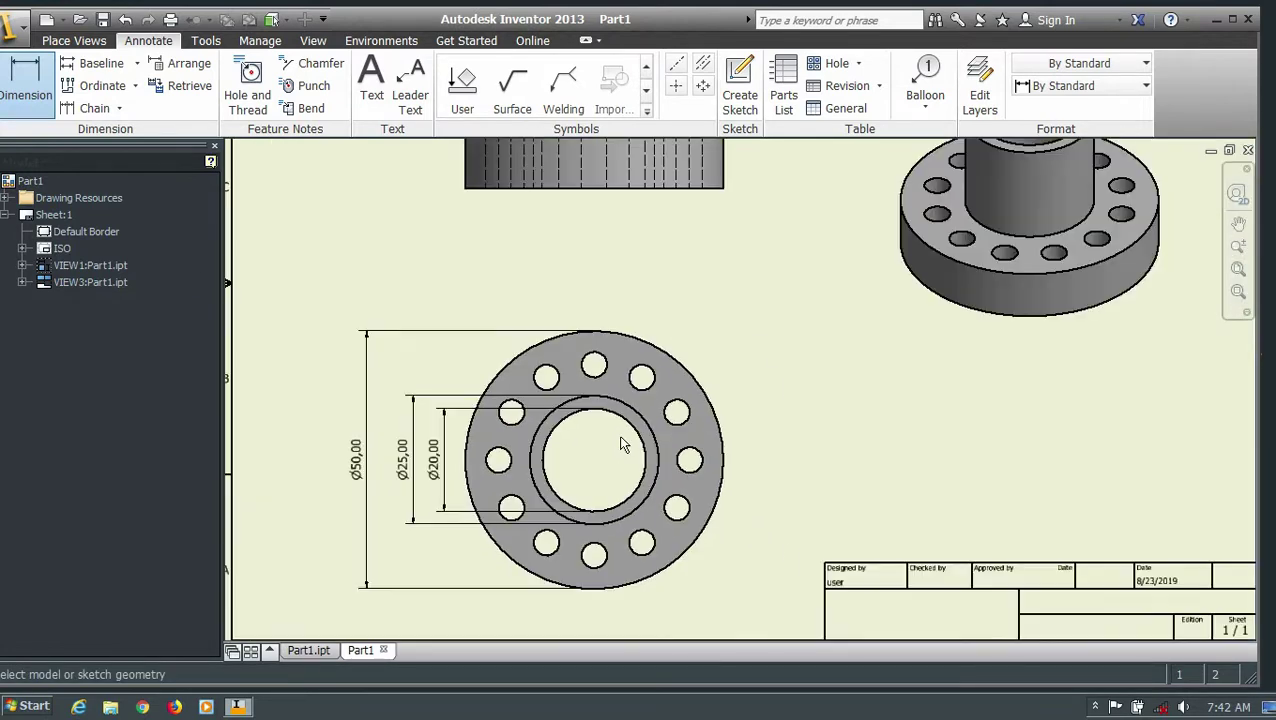
click(688, 410)
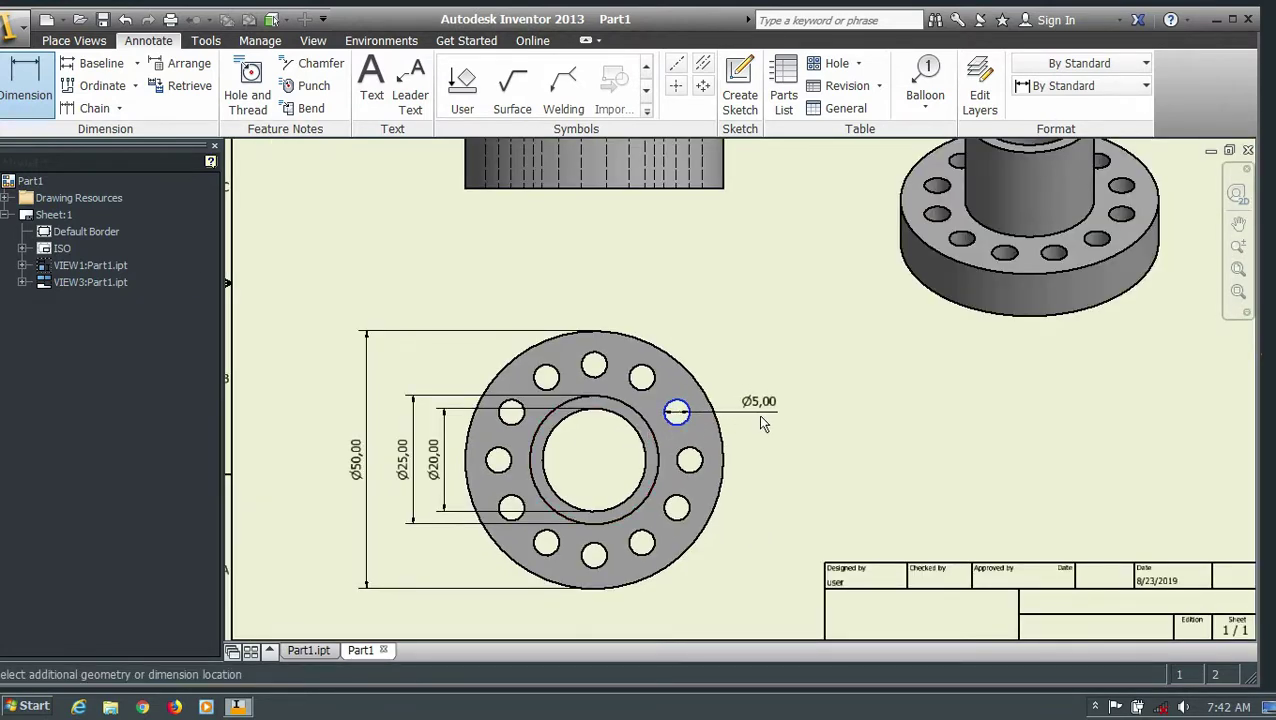
click(758, 414)
click(562, 470)
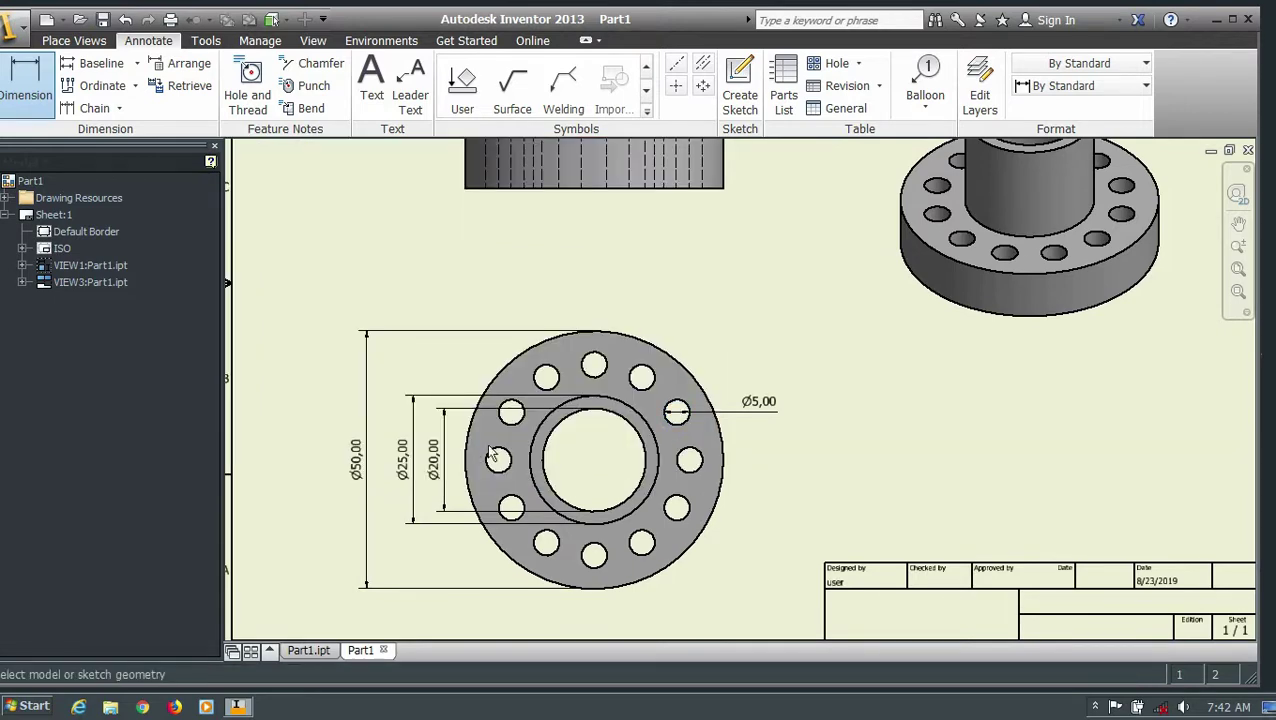
scroll(570, 425, down, 4)
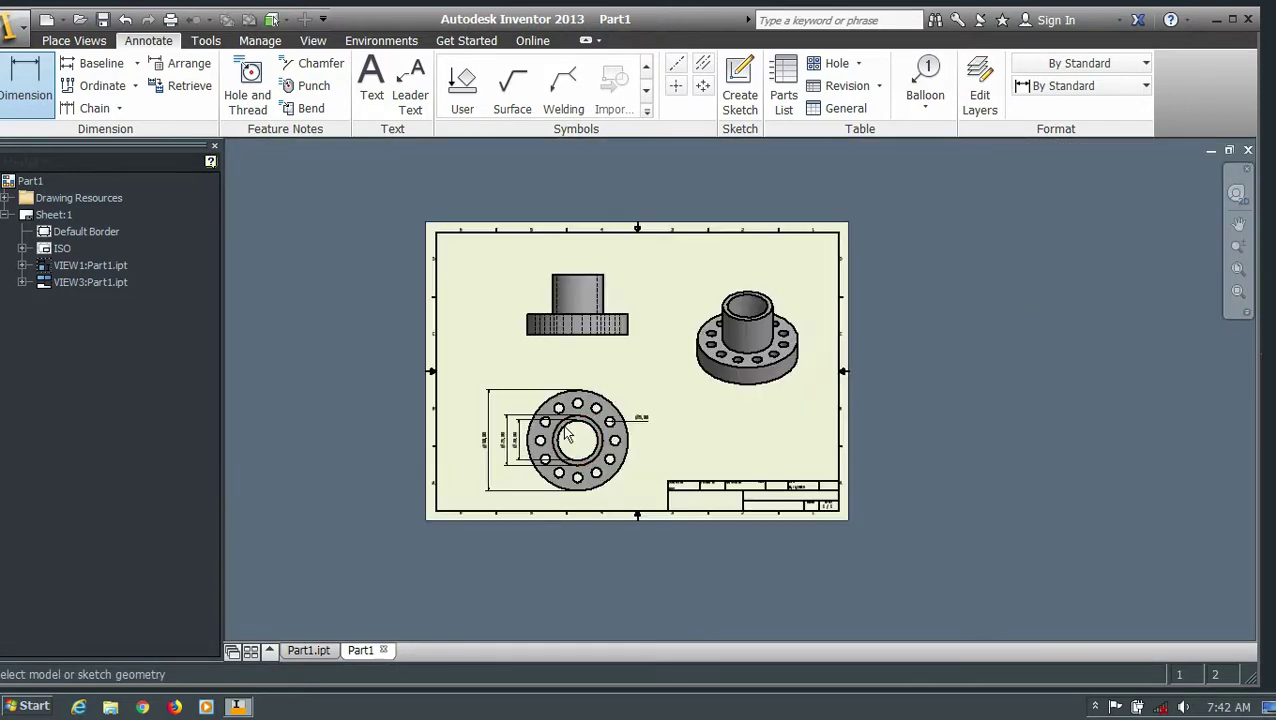
Step: Dimension the side view's 30,00 overall height on its left
scroll(583, 240, up, 3)
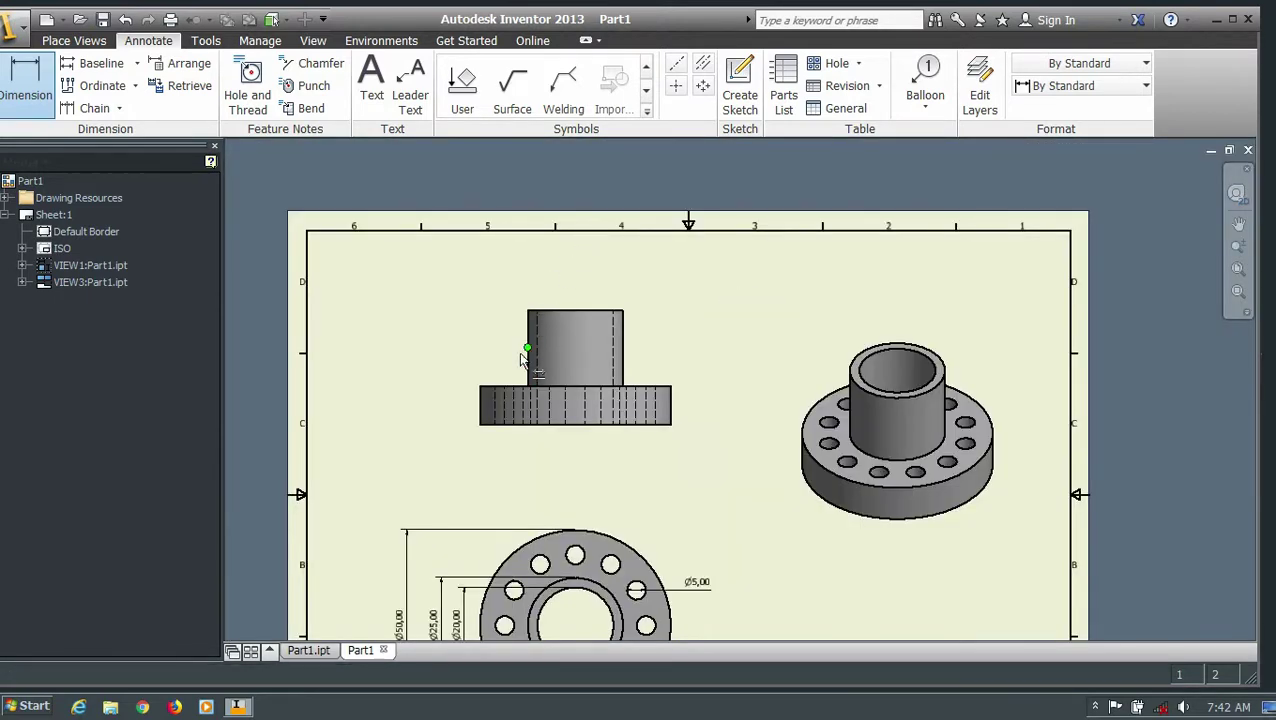
click(15, 85)
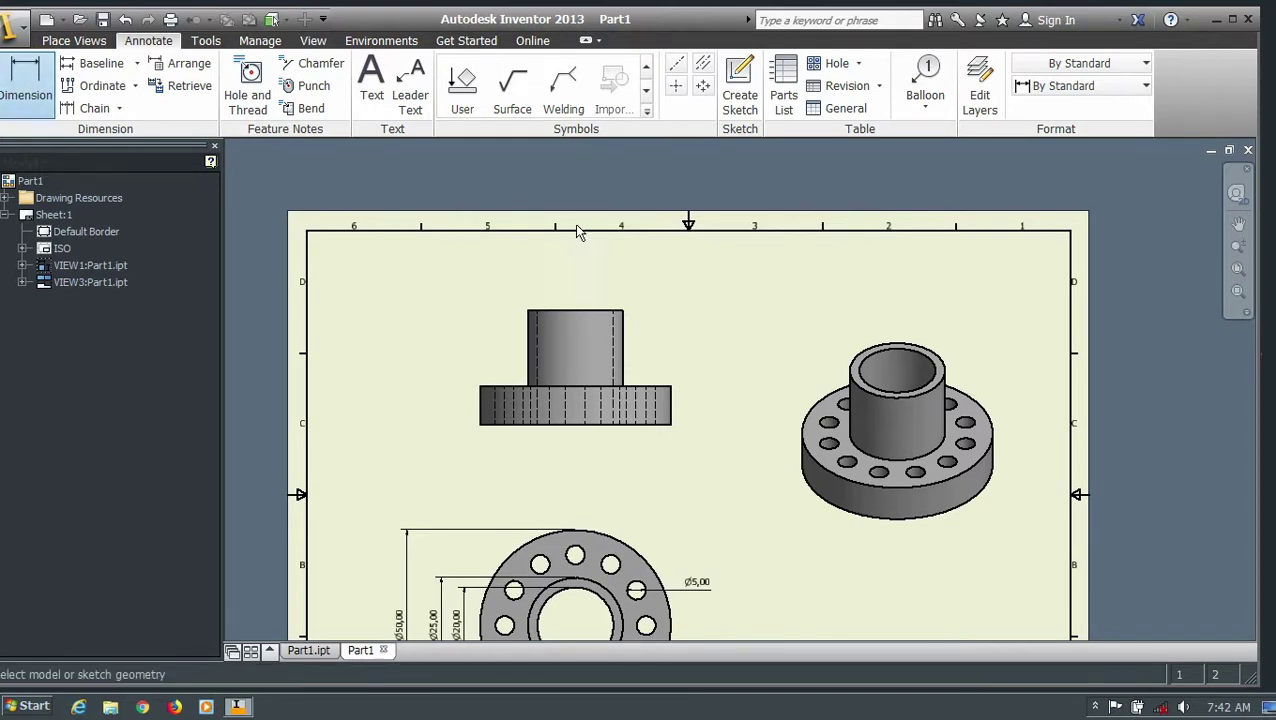
click(575, 313)
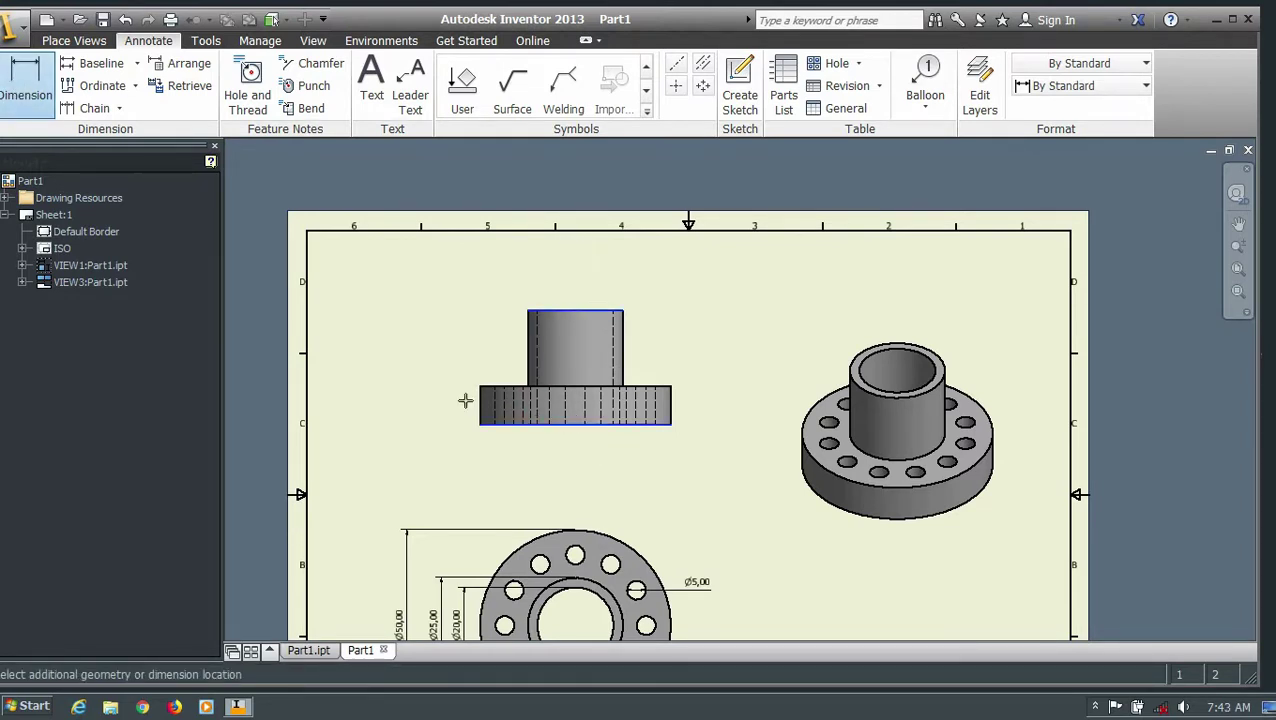
click(408, 401)
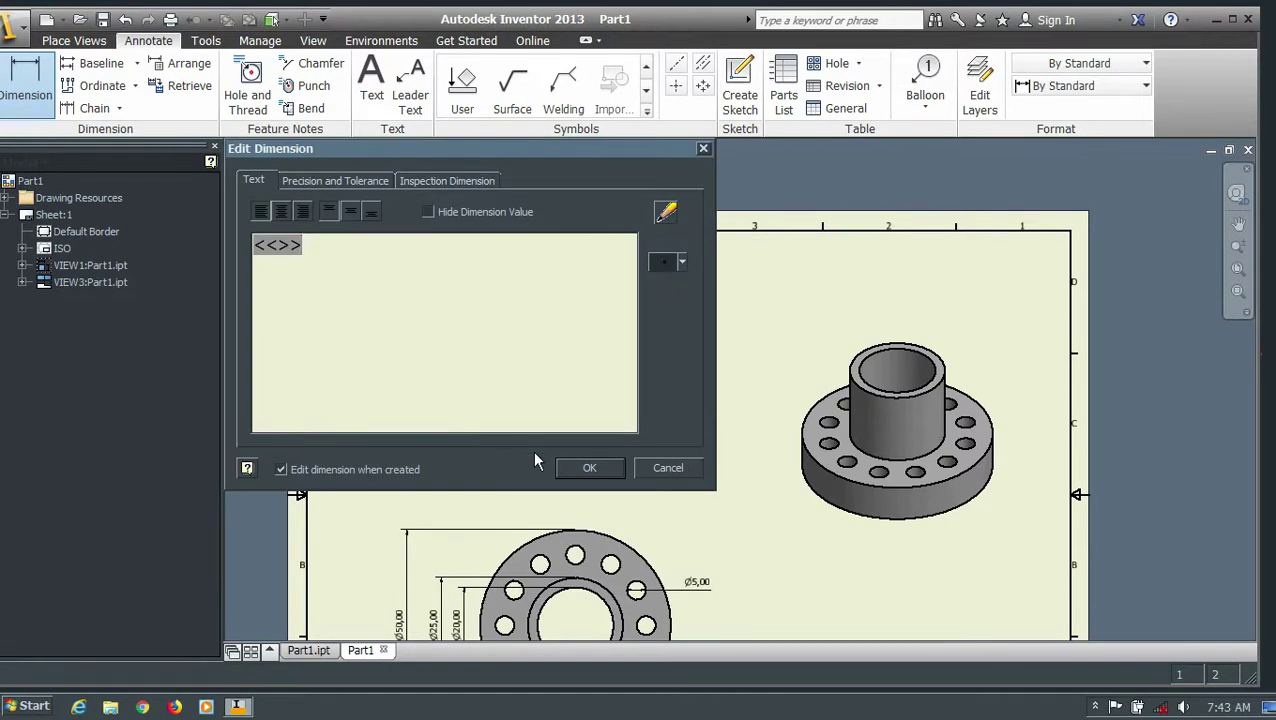
click(587, 470)
Step: Dimension the flange disc's 10,00 thickness between its top and bottom edges
click(566, 388)
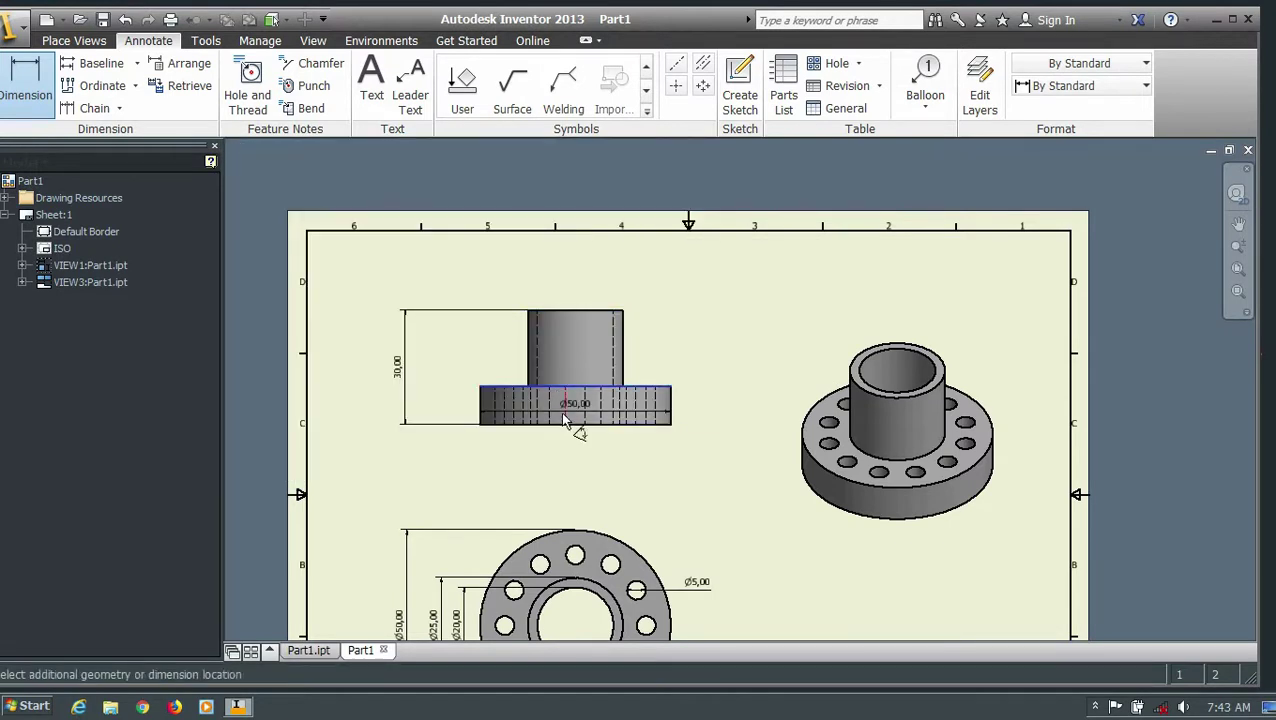
key(Escape)
click(566, 388)
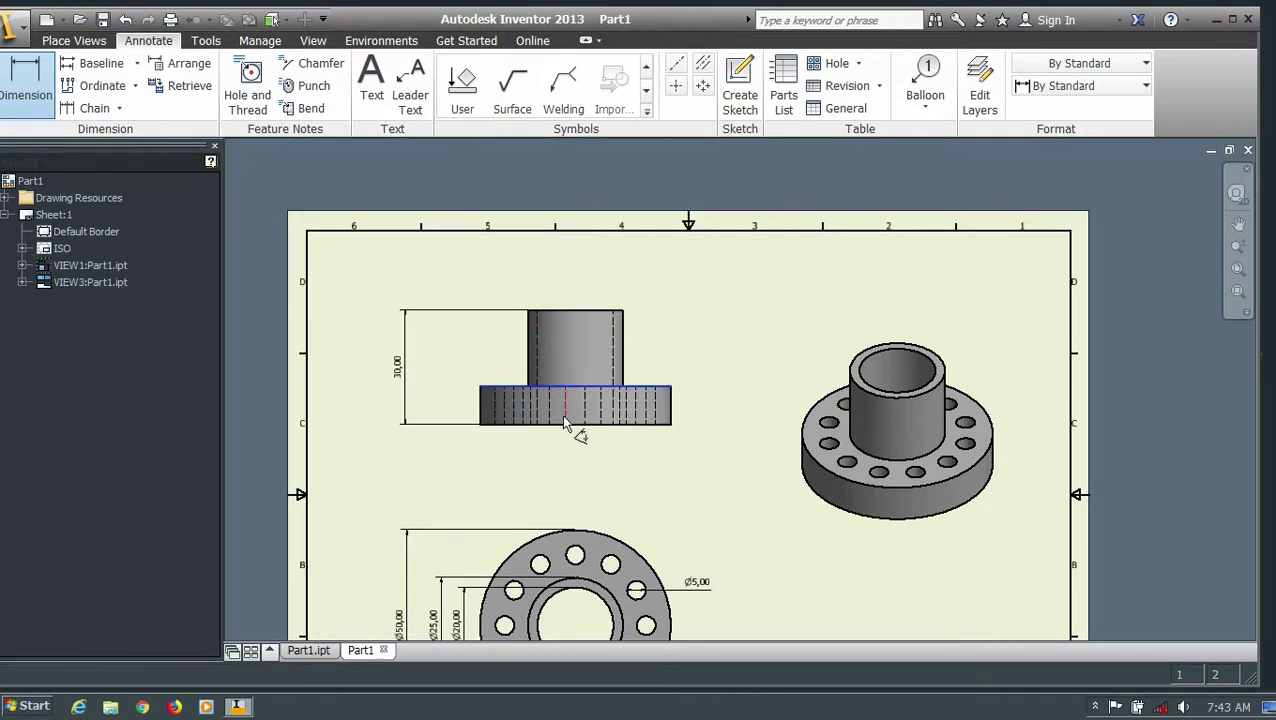
click(594, 425)
click(443, 415)
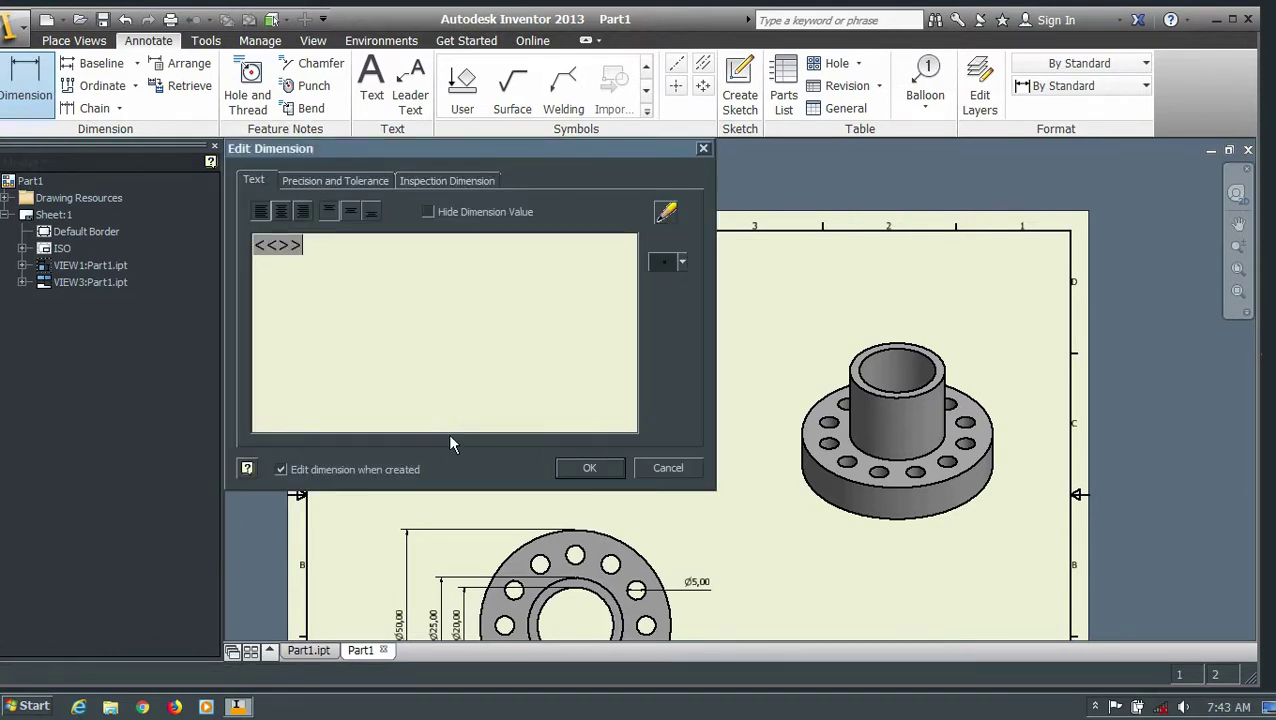
click(574, 470)
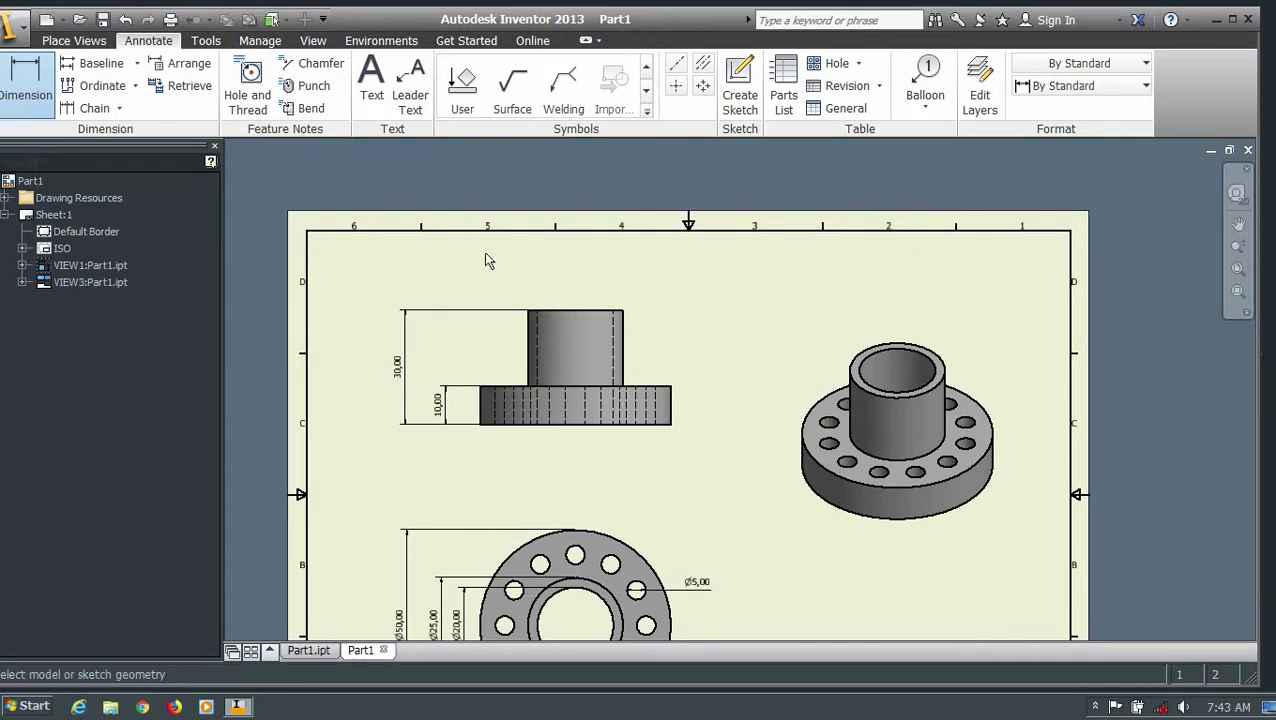
scroll(483, 290, down, 5)
scroll(483, 300, up, 2)
Step: Zoom out to see all three flange views, then launch the Dimension tool
scroll(487, 330, up, 2)
scroll(490, 358, up, 2)
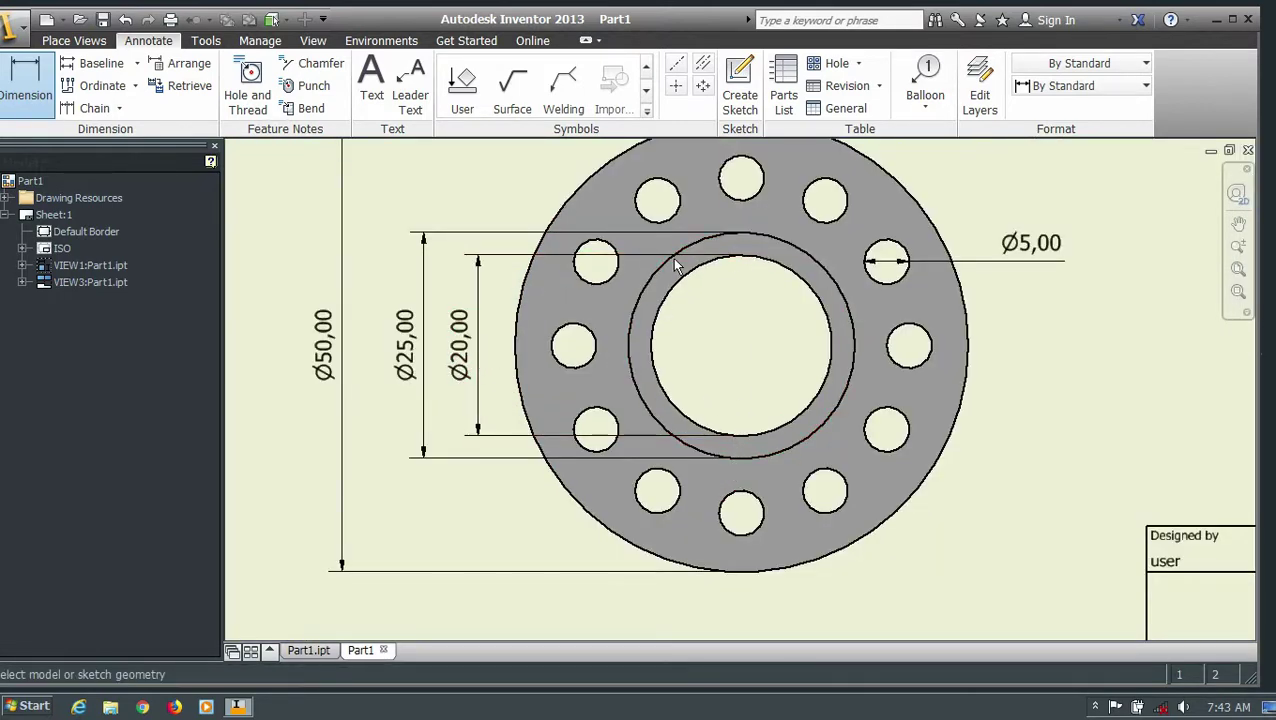
scroll(515, 338, down, 2)
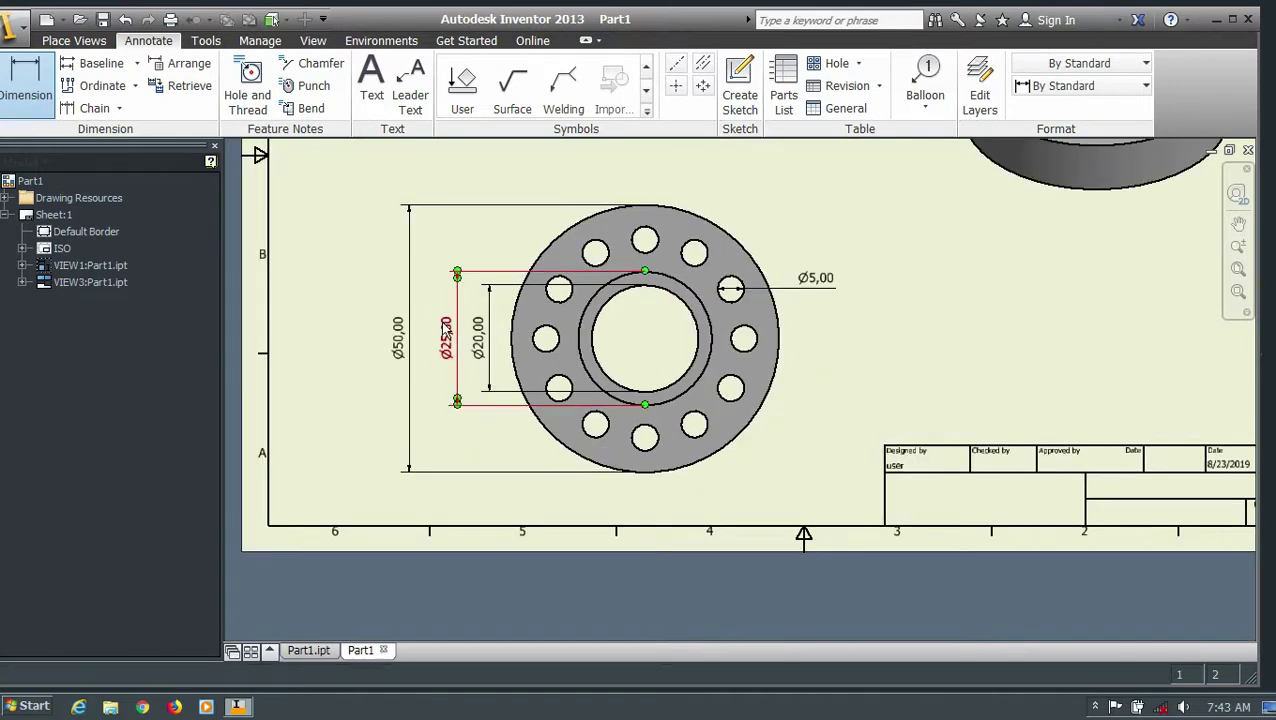
scroll(463, 335, down, 2)
scroll(494, 300, down, 1)
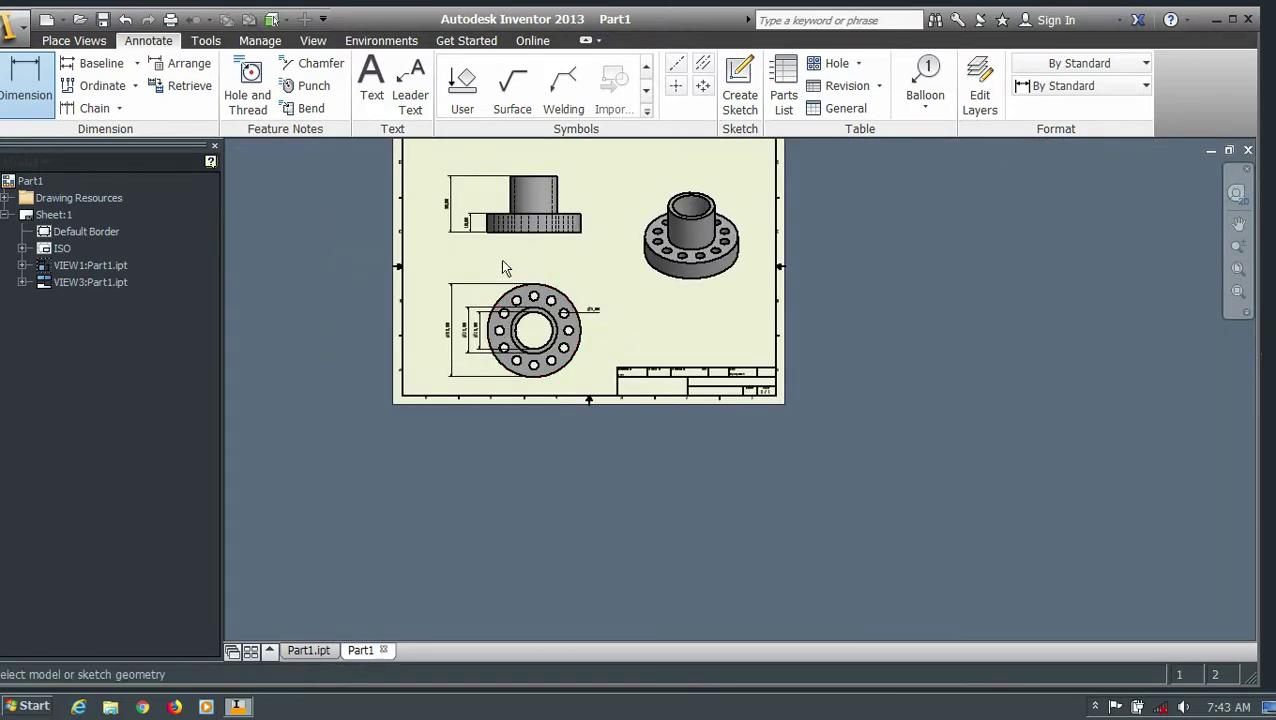
scroll(533, 192, up, 1)
scroll(540, 158, up, 3)
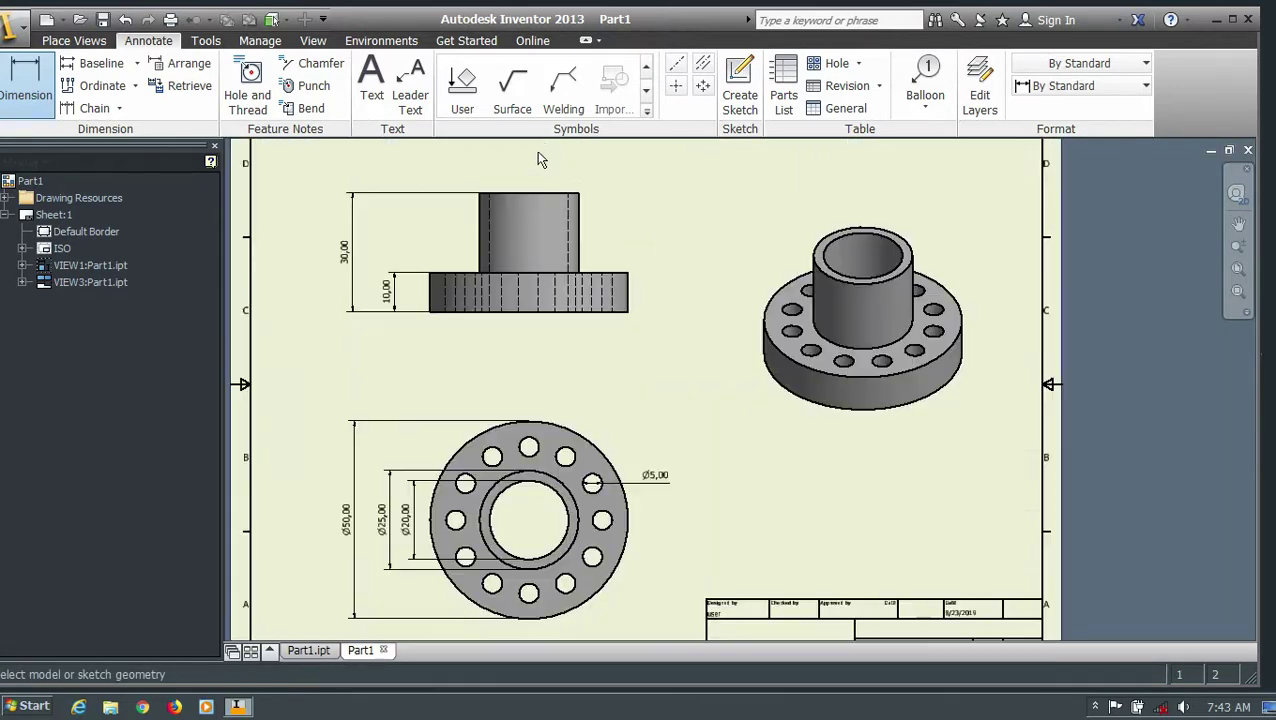
scroll(536, 157, up, 3)
scroll(532, 190, down, 5)
scroll(533, 225, up, 1)
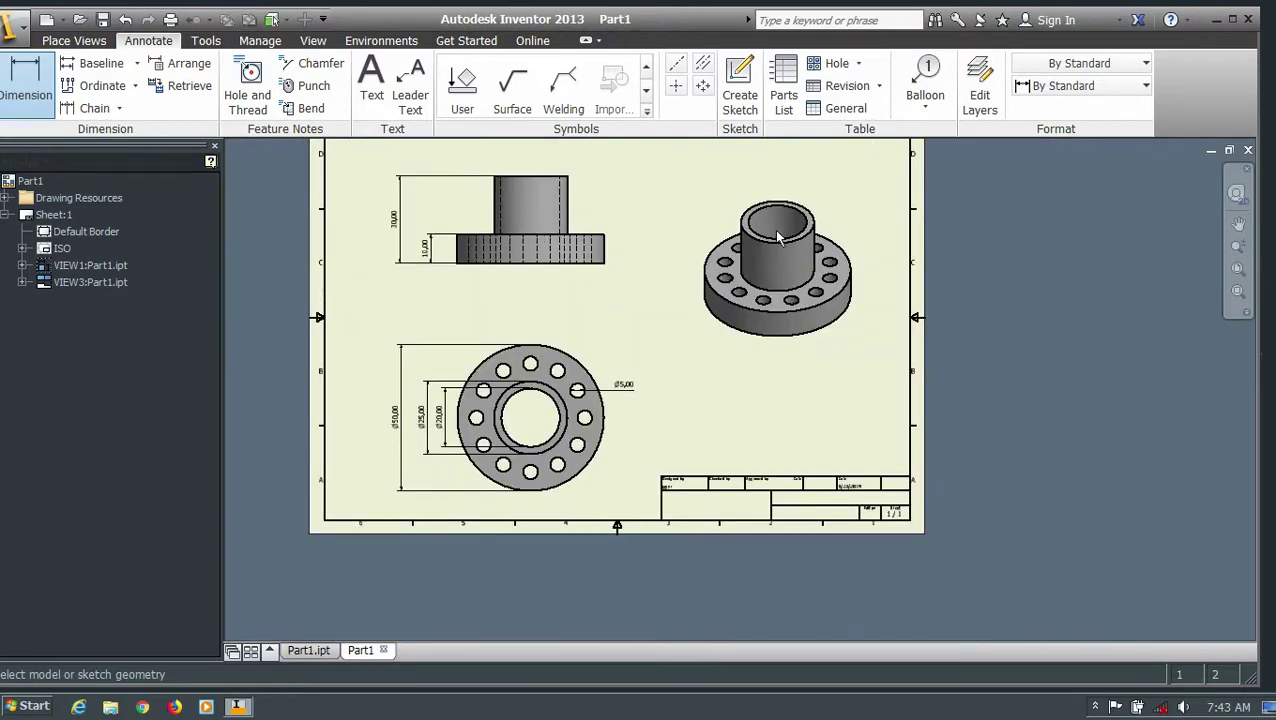
click(17, 97)
scroll(534, 321, up, 1)
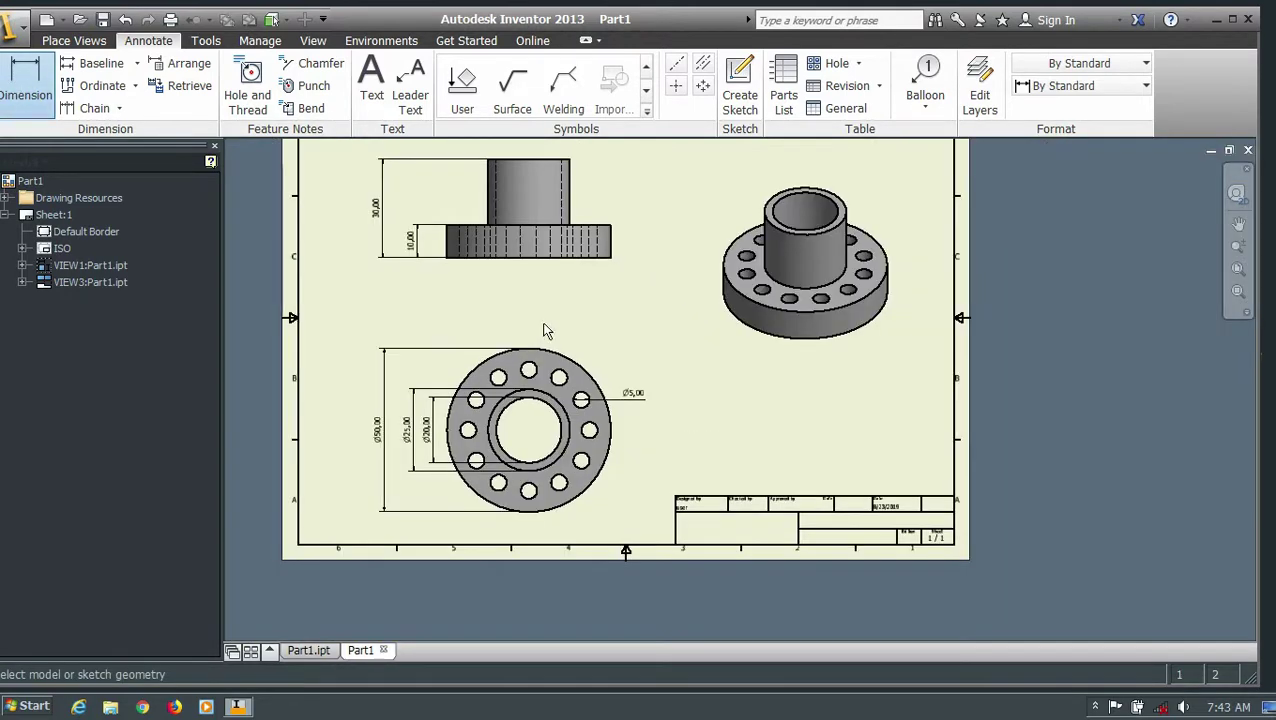
Step: Dimension the isometric flange's outer edge as Ø50,00
click(742, 300)
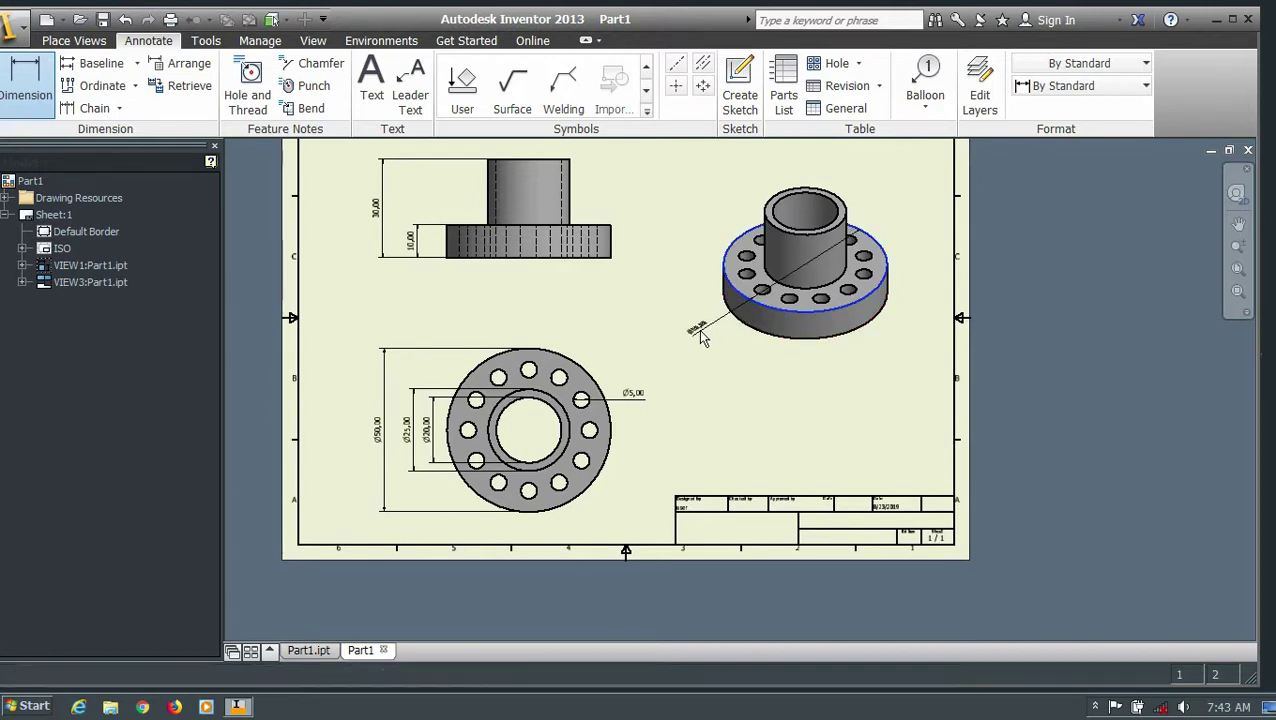
click(645, 321)
key(Escape)
click(645, 321)
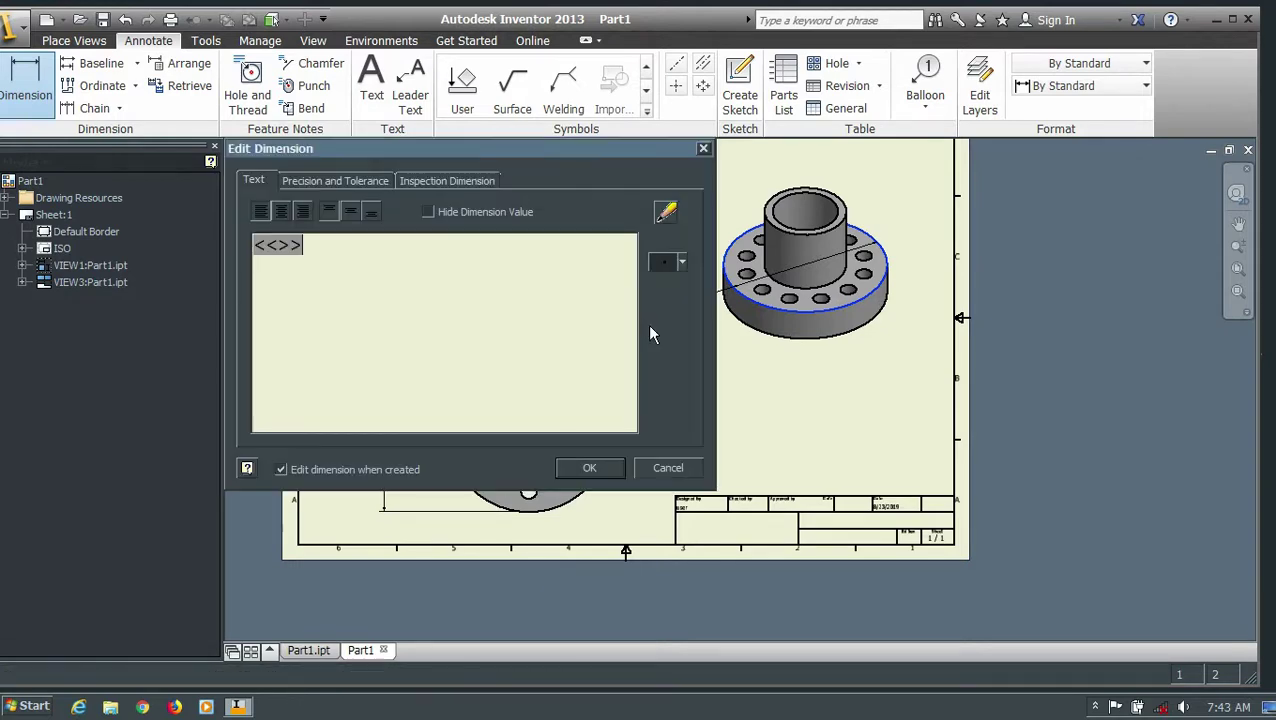
click(605, 465)
Step: Add a Ø5,00 dimension to a bolt hole on the isometric view
scroll(748, 275, up, 3)
scroll(600, 300, up, 2)
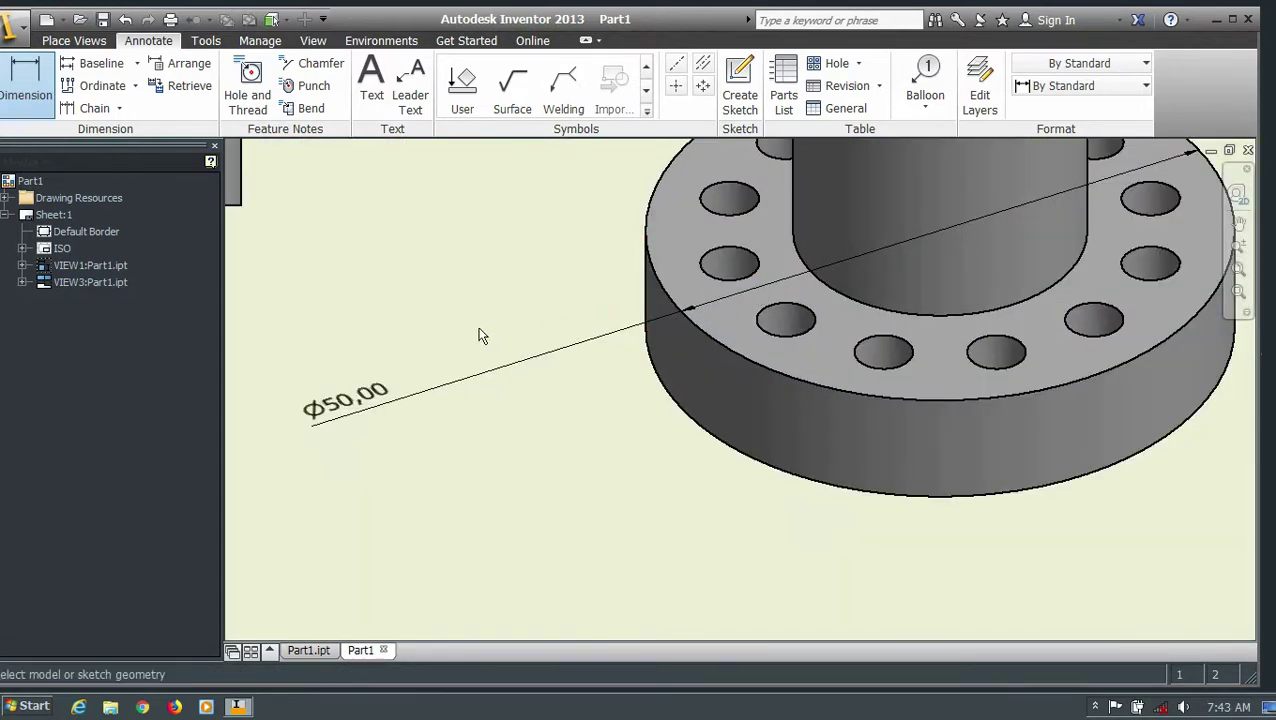
scroll(484, 336, down, 1)
click(660, 323)
click(524, 446)
click(569, 464)
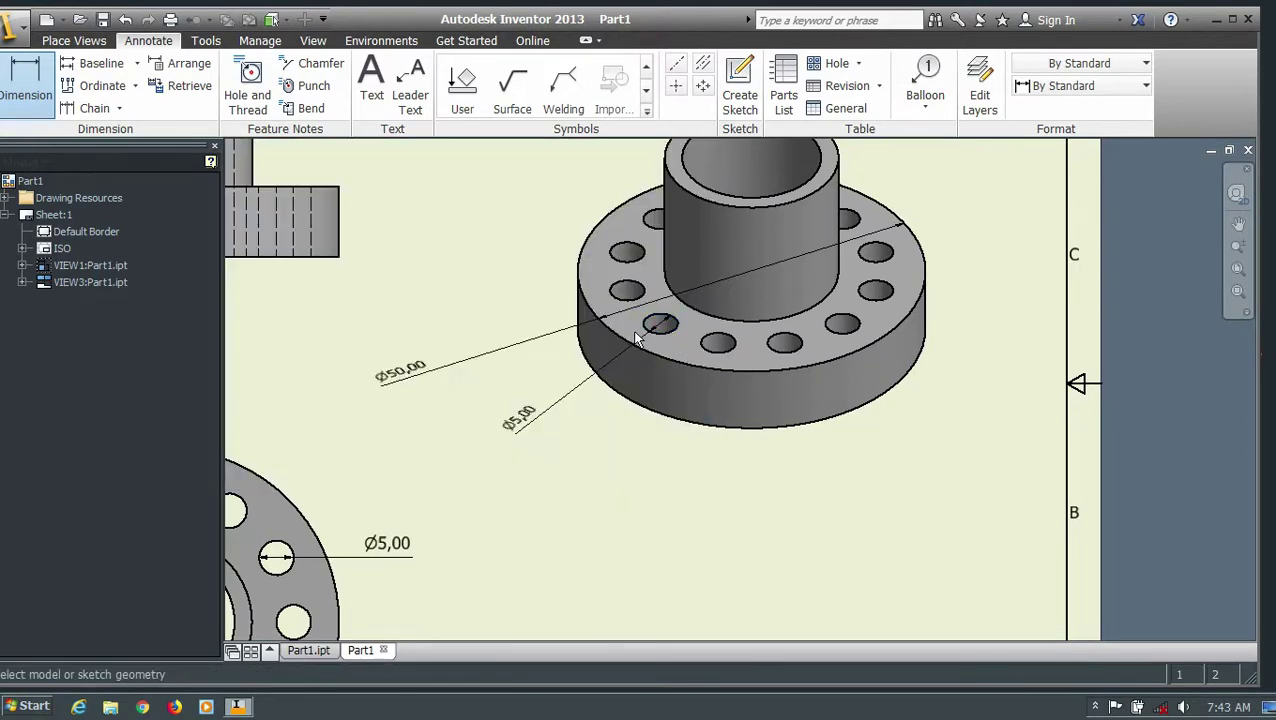
scroll(640, 323, down, 2)
scroll(633, 313, down, 2)
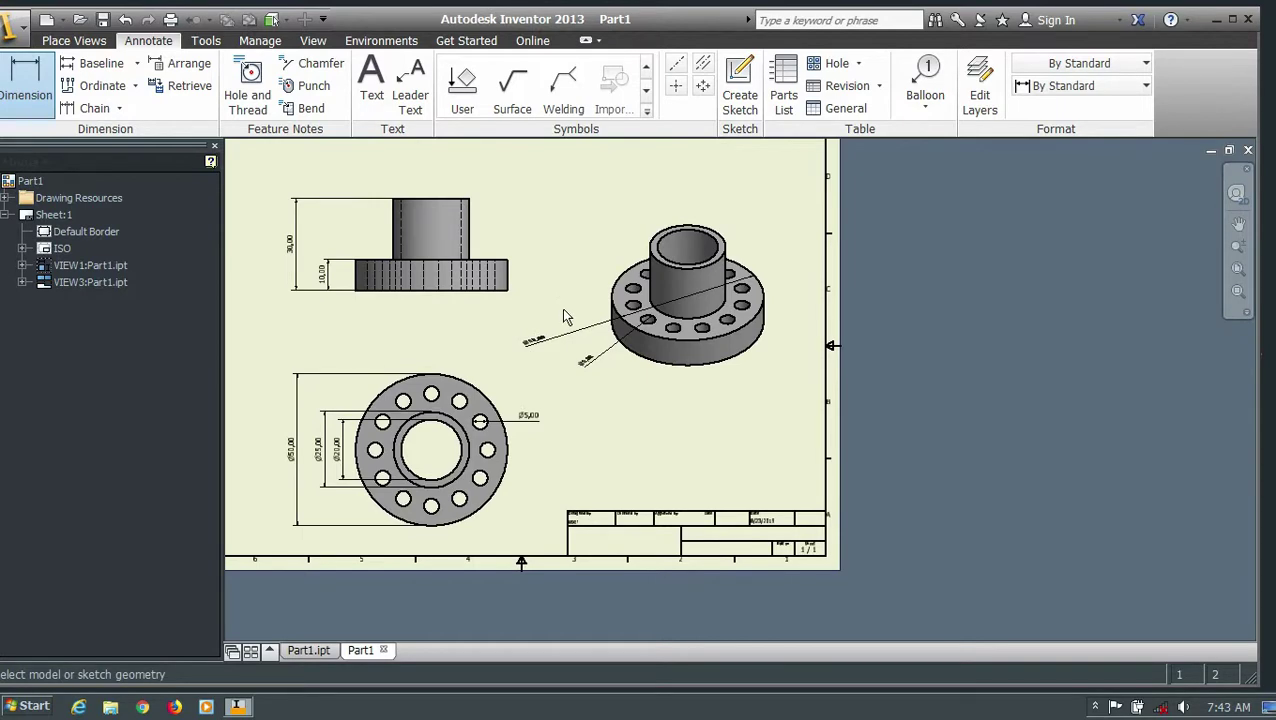
scroll(560, 290, up, 1)
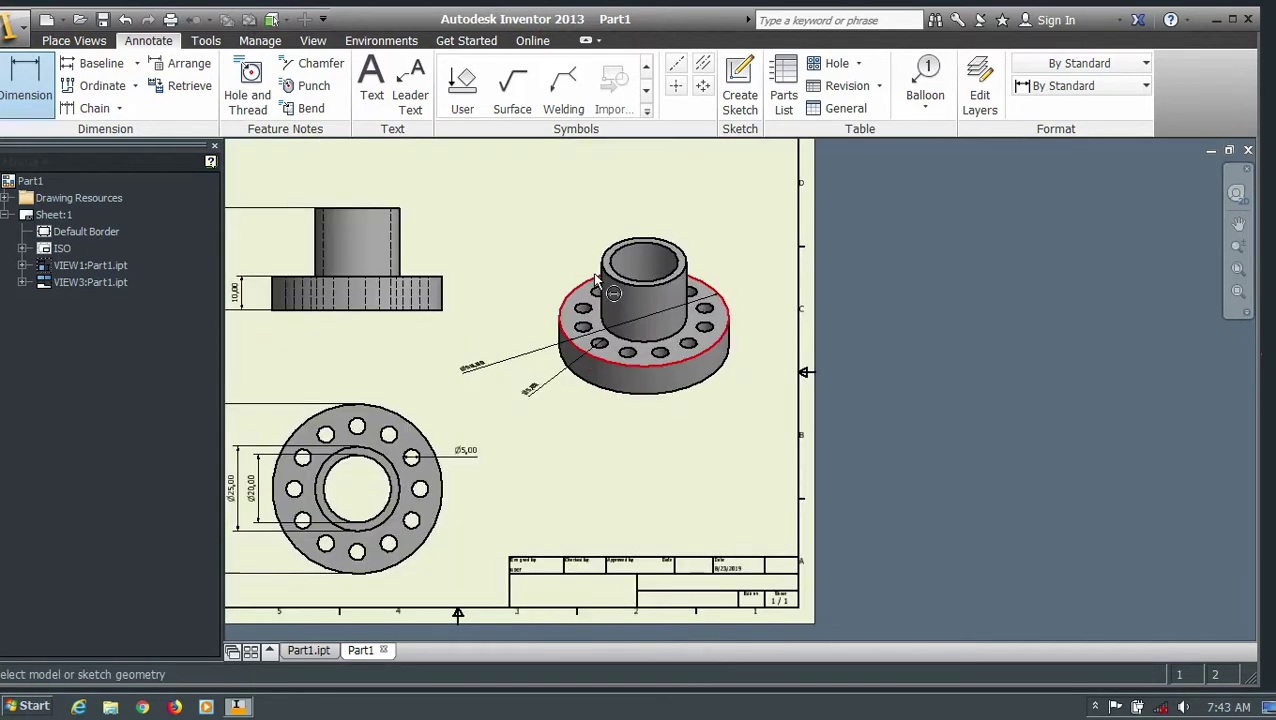
scroll(560, 285, down, 2)
scroll(480, 300, up, 1)
click(368, 270)
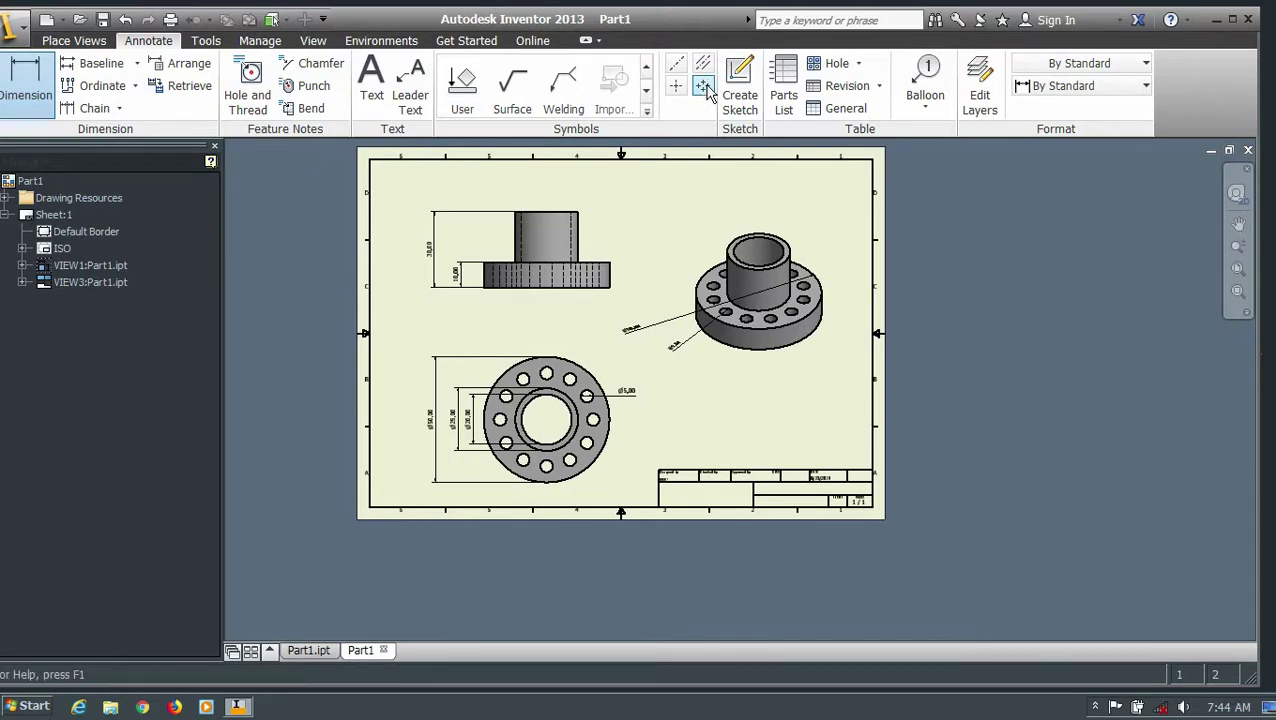
click(676, 64)
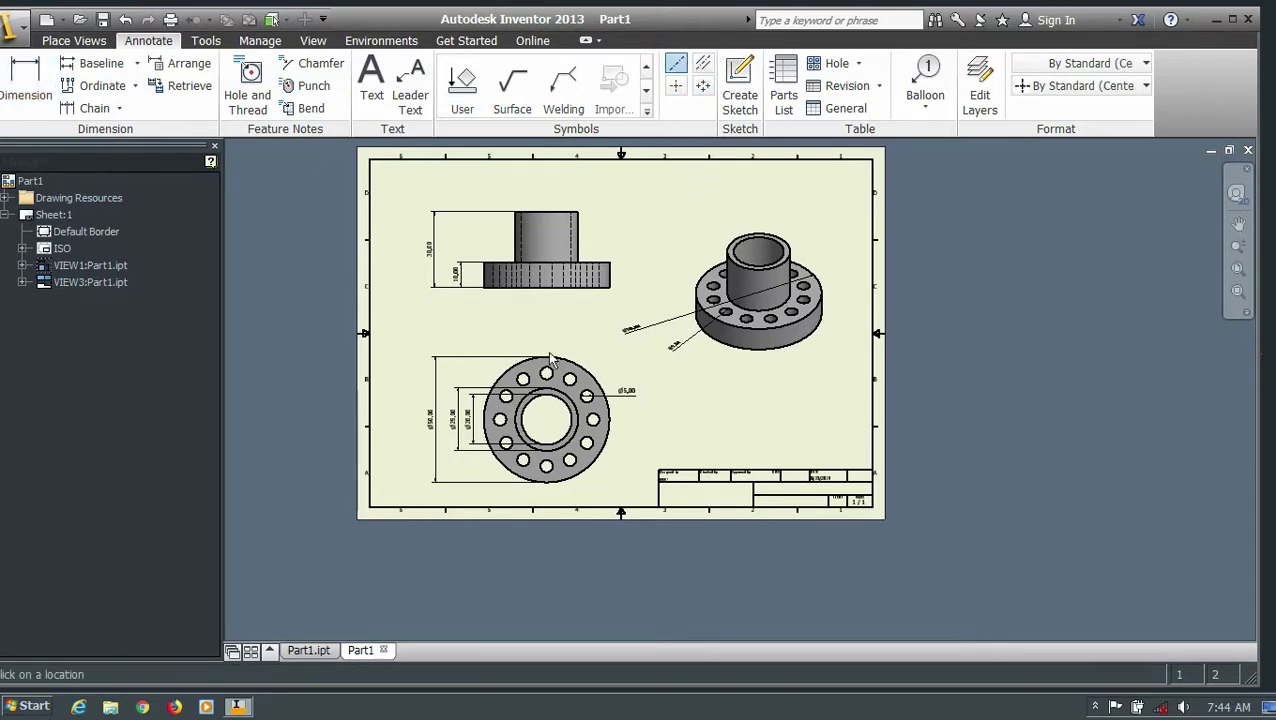
Step: Add a vertical centerline through the side view and stretch its ends past the top and bottom edges
scroll(549, 207, up, 1)
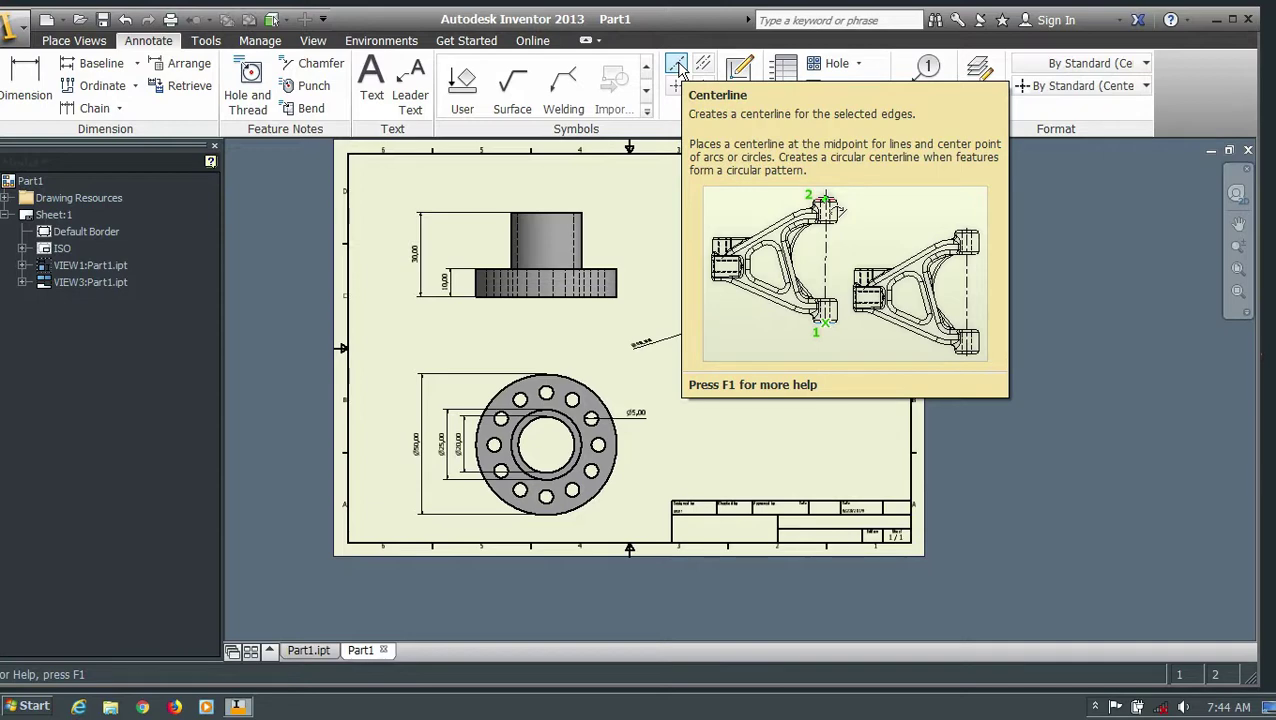
click(676, 66)
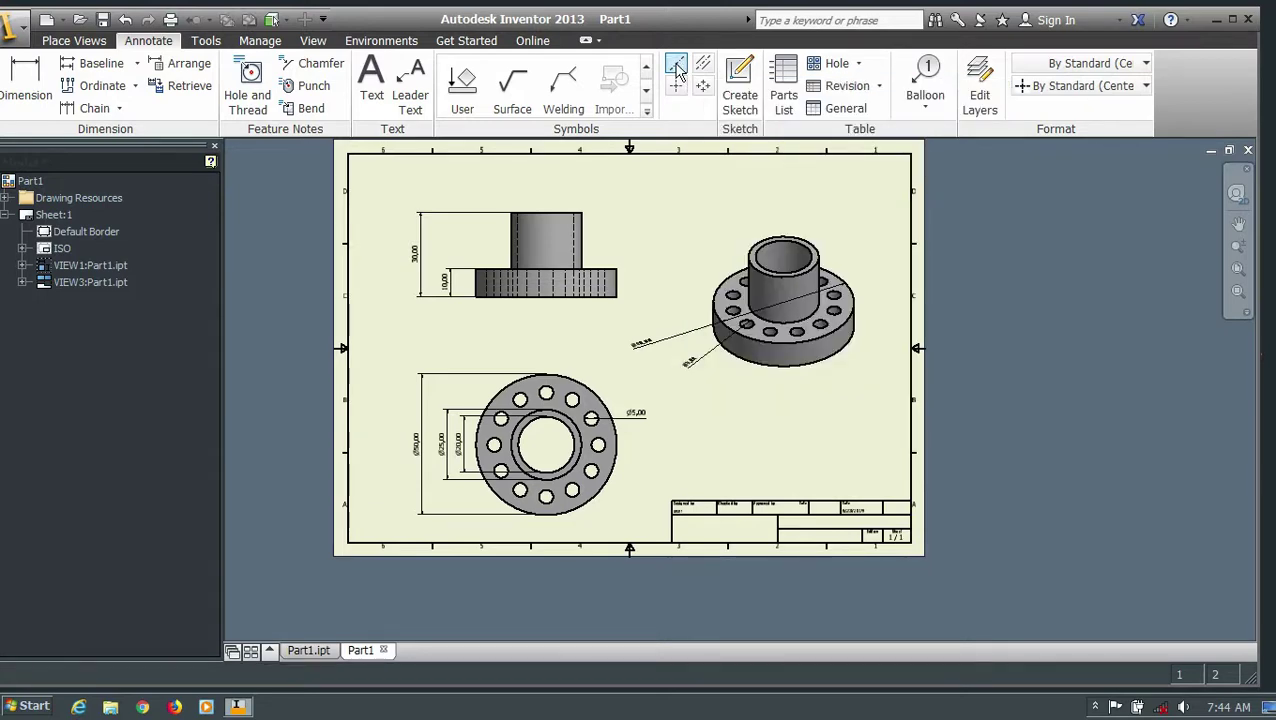
scroll(540, 208, up, 3)
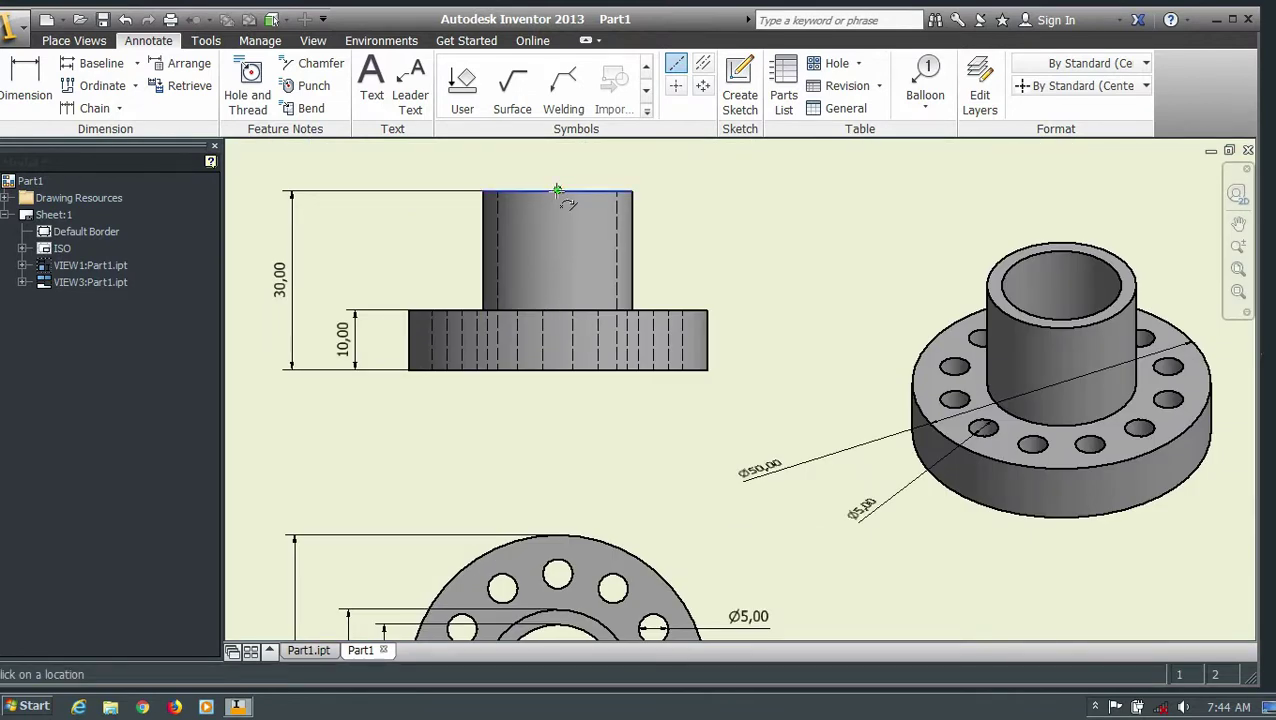
click(560, 368)
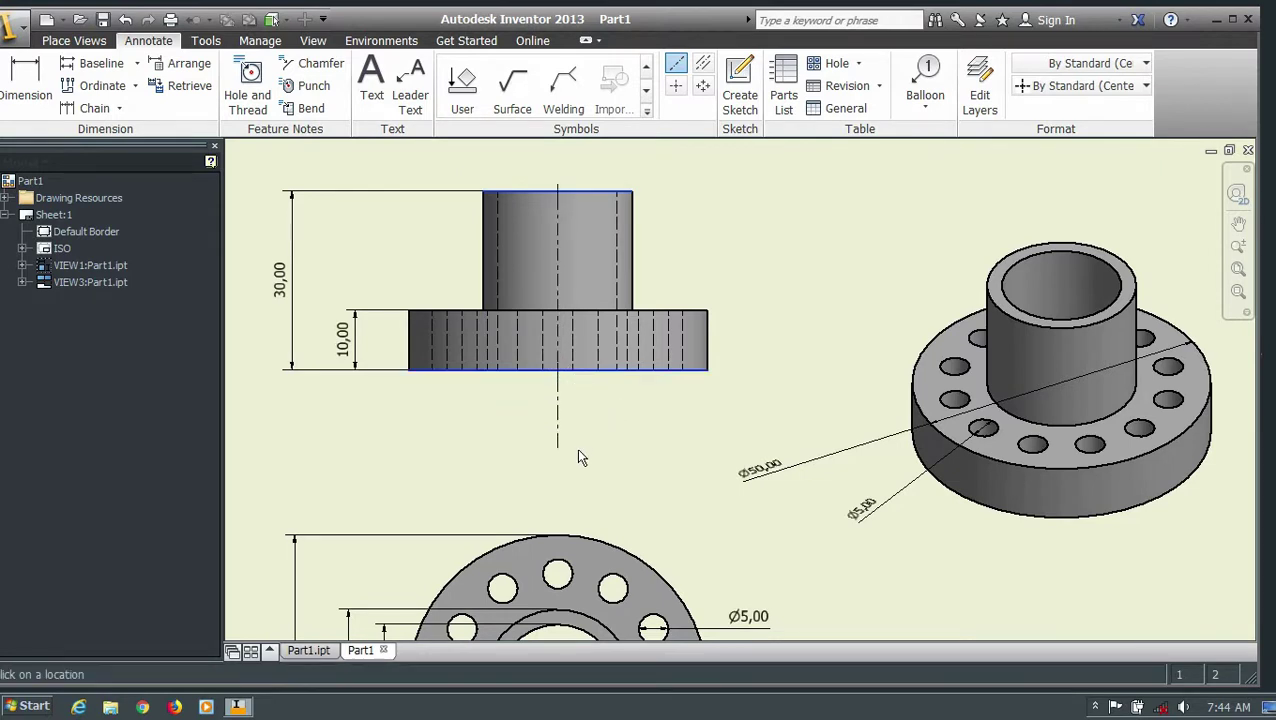
key(Escape)
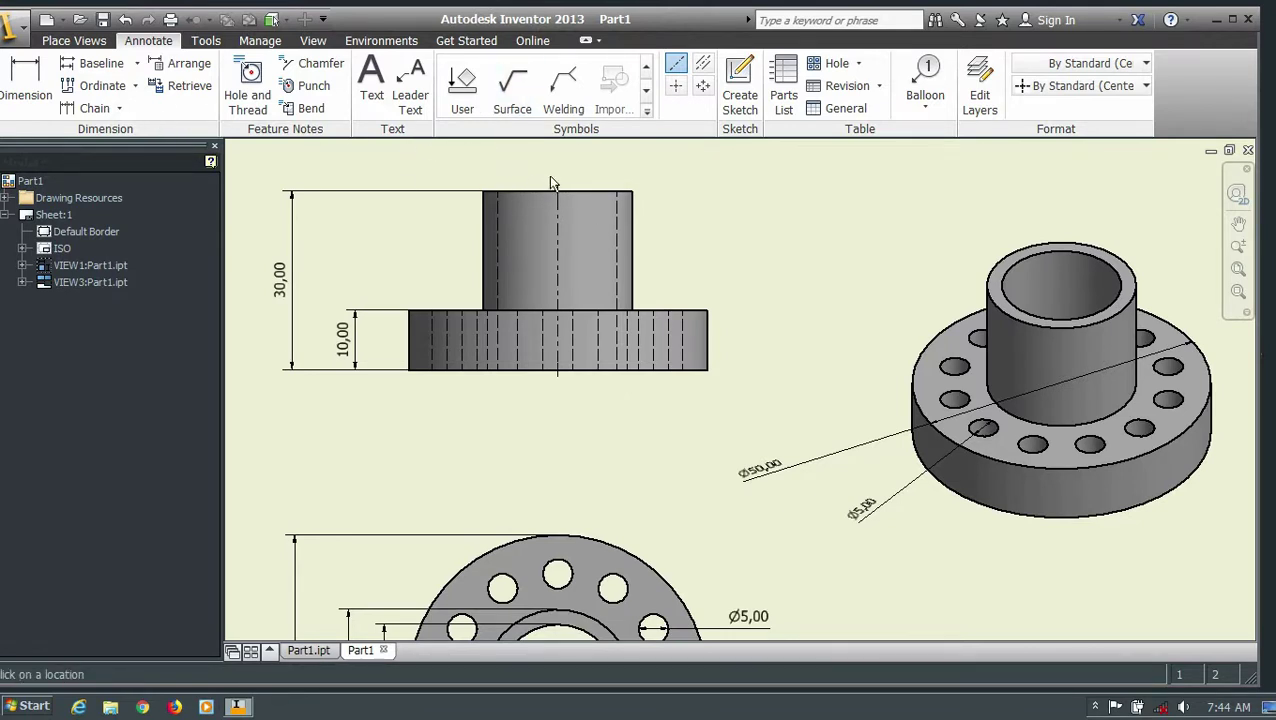
key(Escape)
click(556, 185)
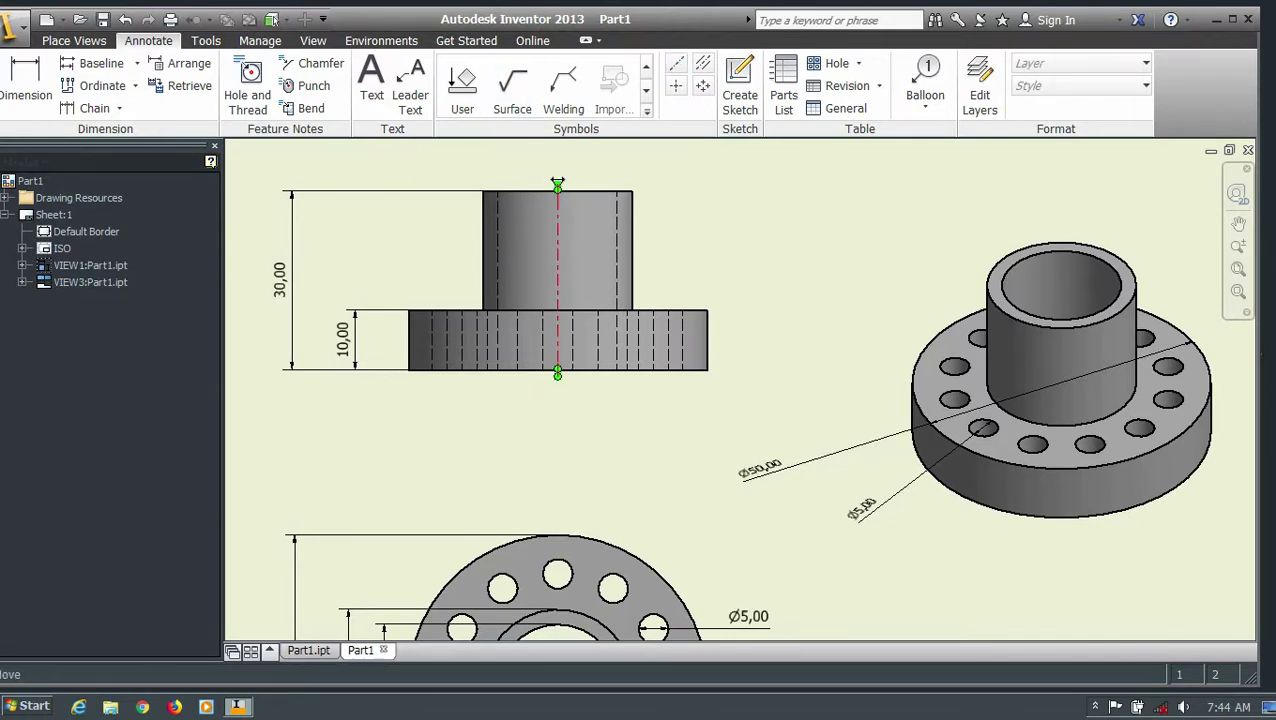
drag(557, 163, 557, 156)
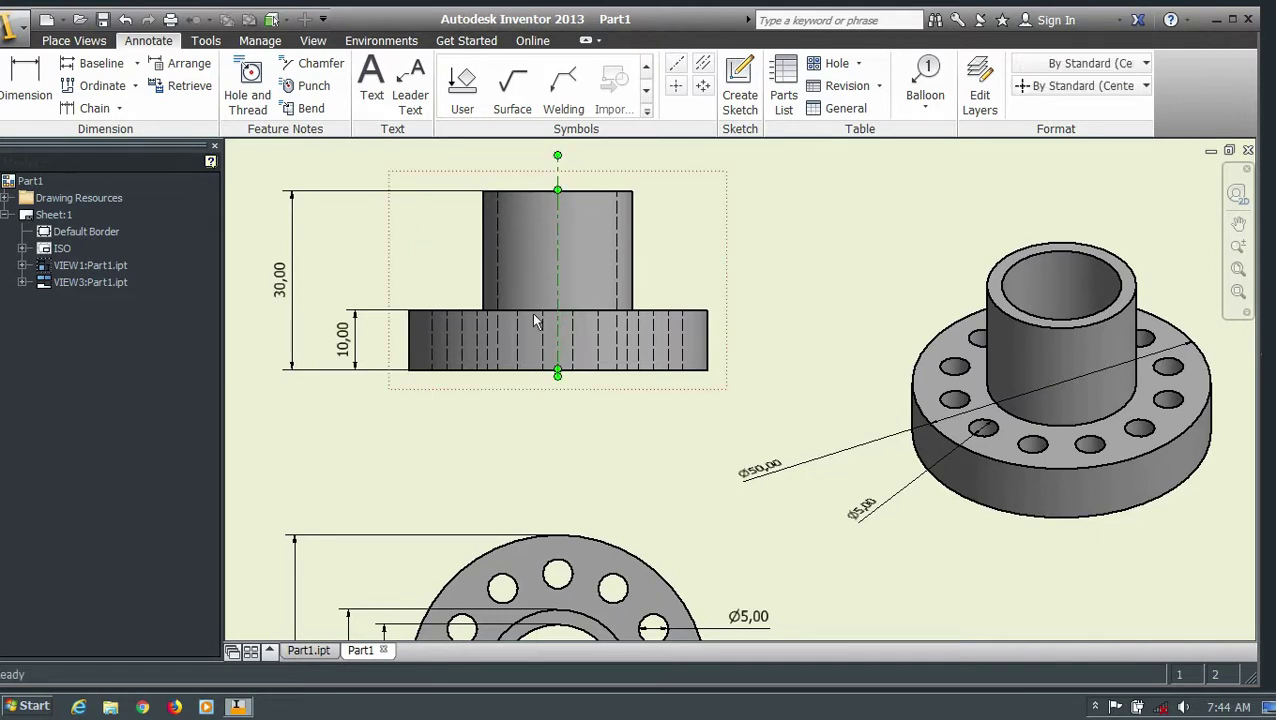
drag(558, 373, 558, 433)
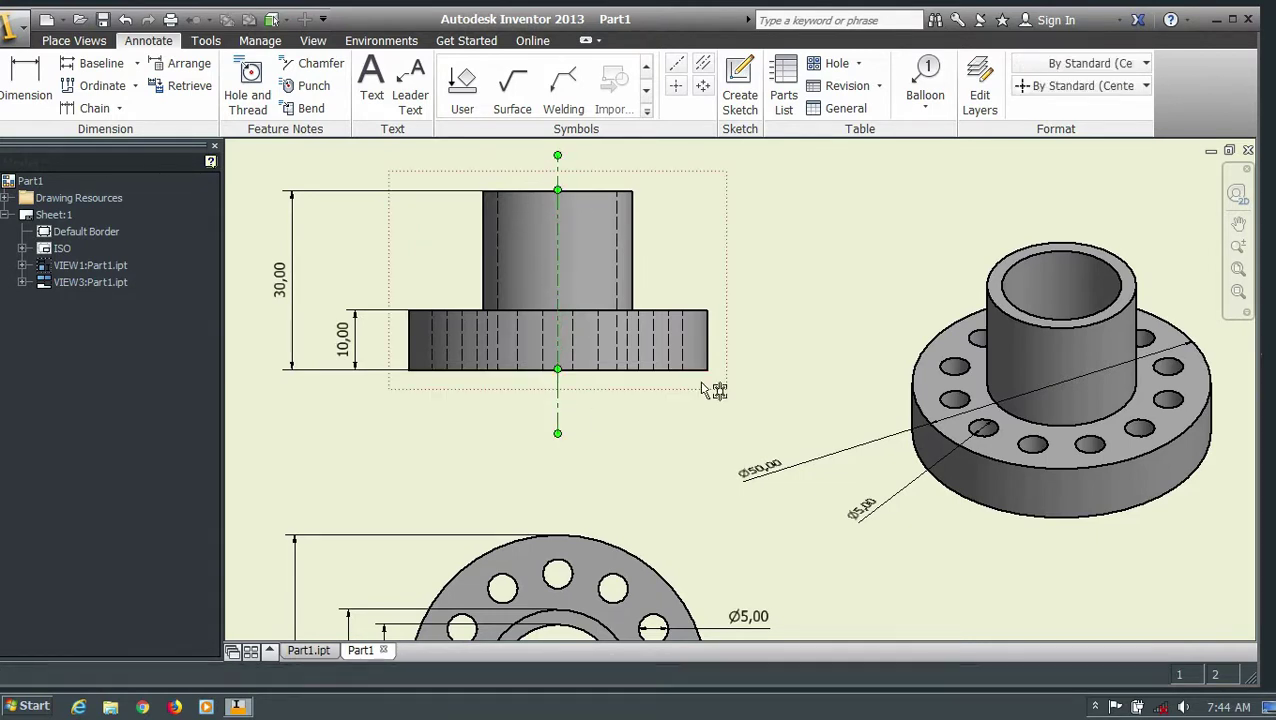
click(897, 293)
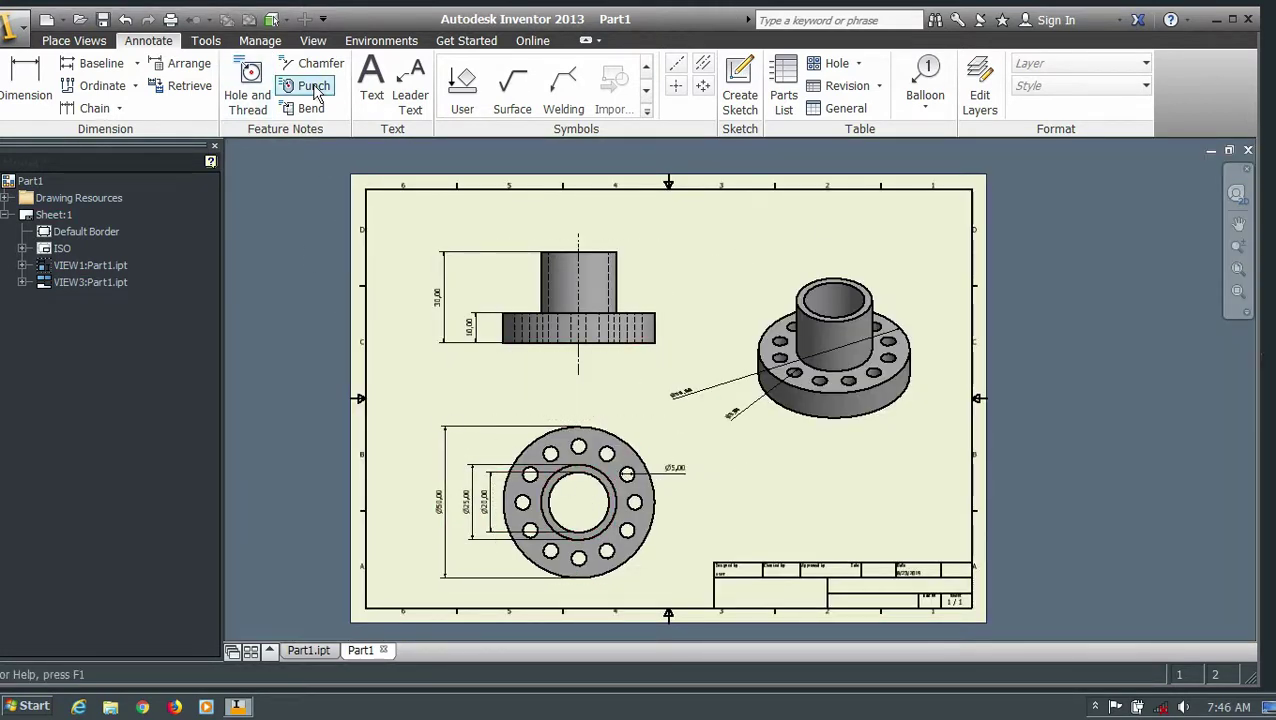
click(676, 85)
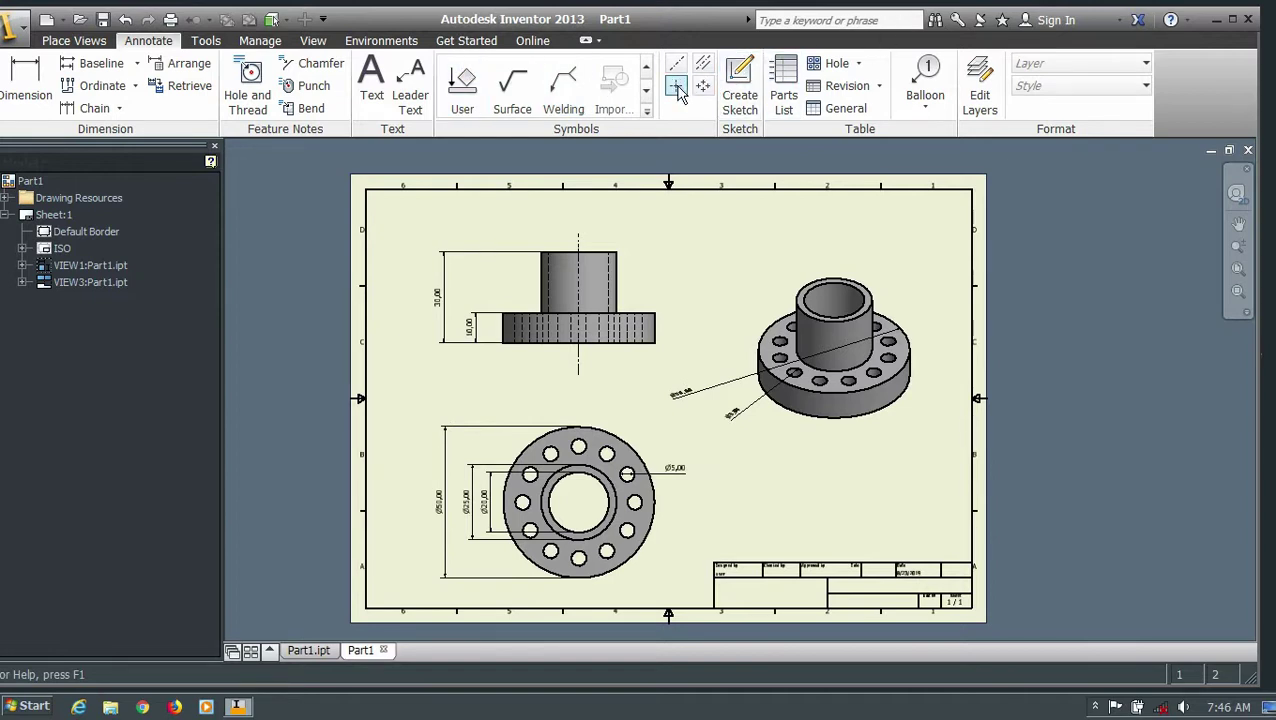
Step: Place a centre mark on the central bore of the circular view
click(587, 508)
scroll(587, 505, up, 3)
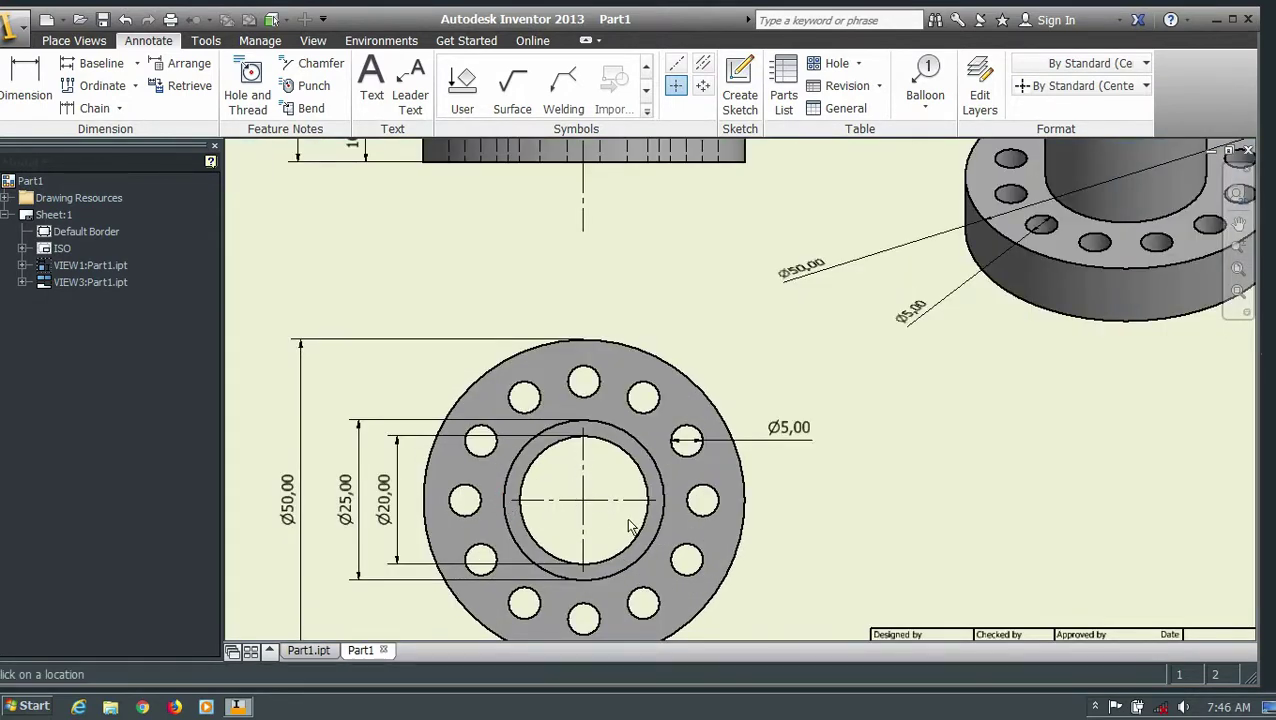
scroll(565, 520, down, 3)
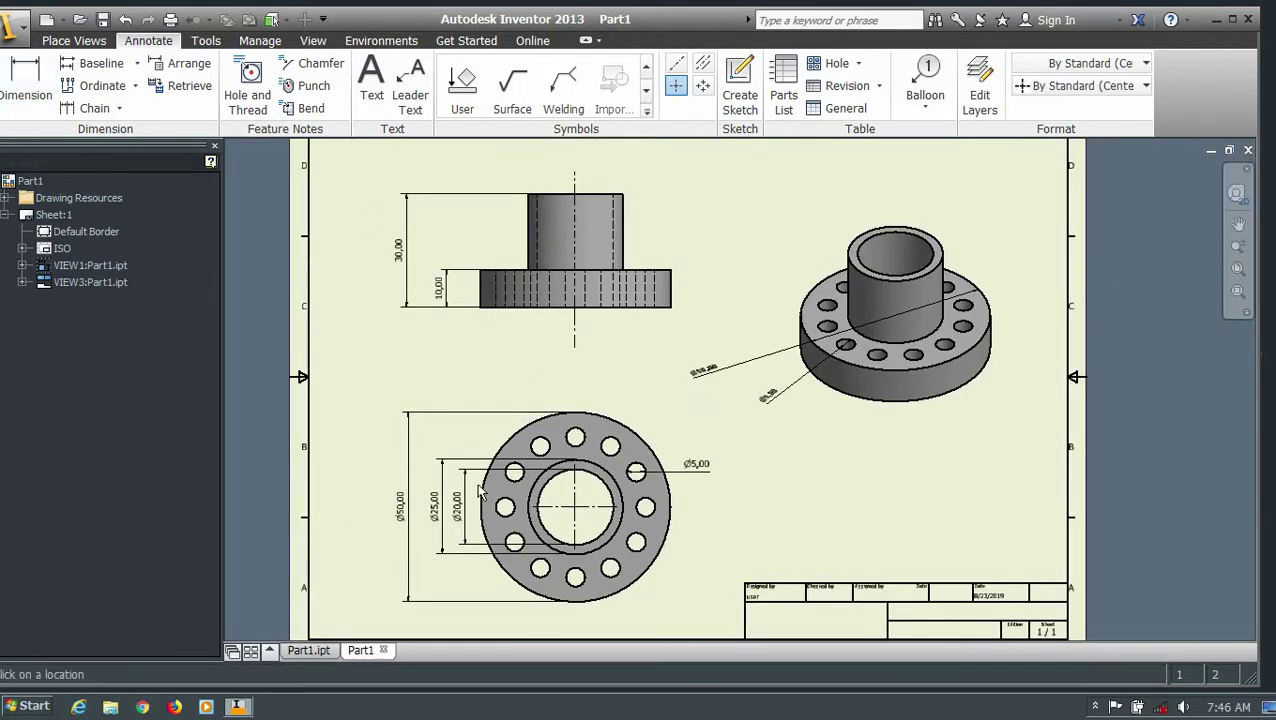
key(Escape)
Step: Extend the centre mark's horizontal and vertical lines past the circle's edges
mouse_move(623, 507)
mouse_down()
mouse_move(744, 525)
mouse_move(705, 524)
mouse_up()
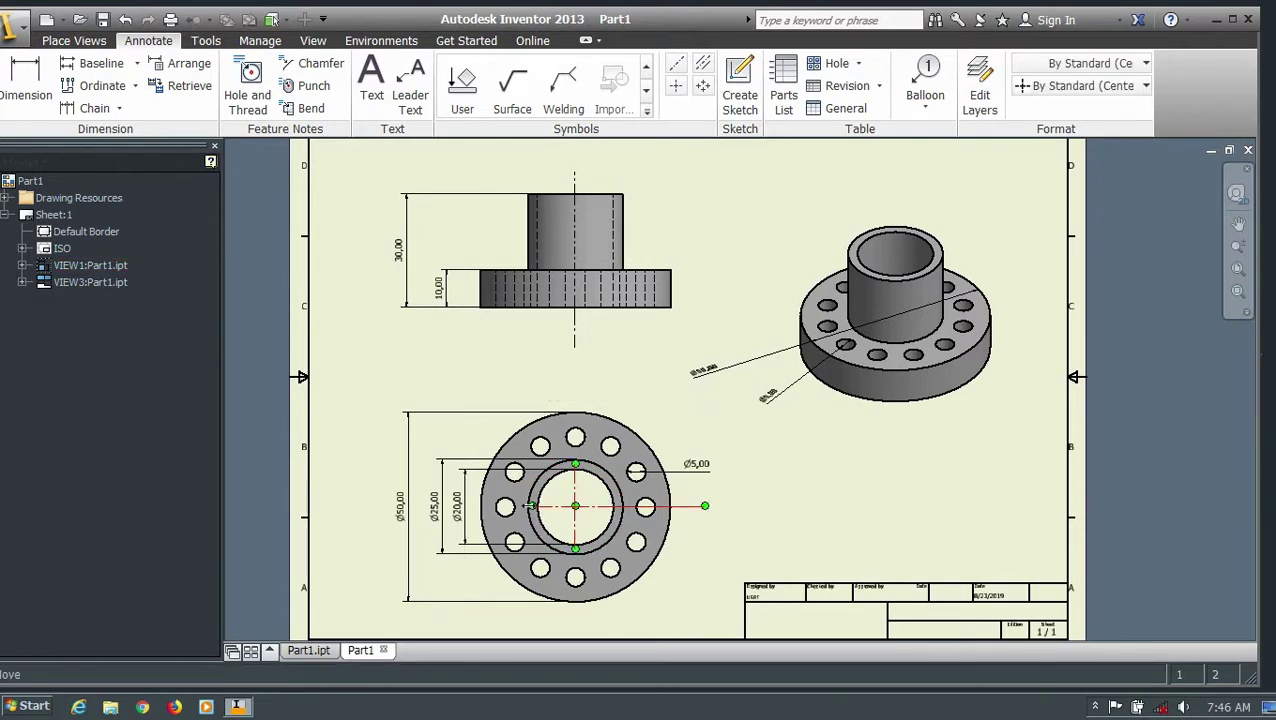
drag(530, 506, 434, 506)
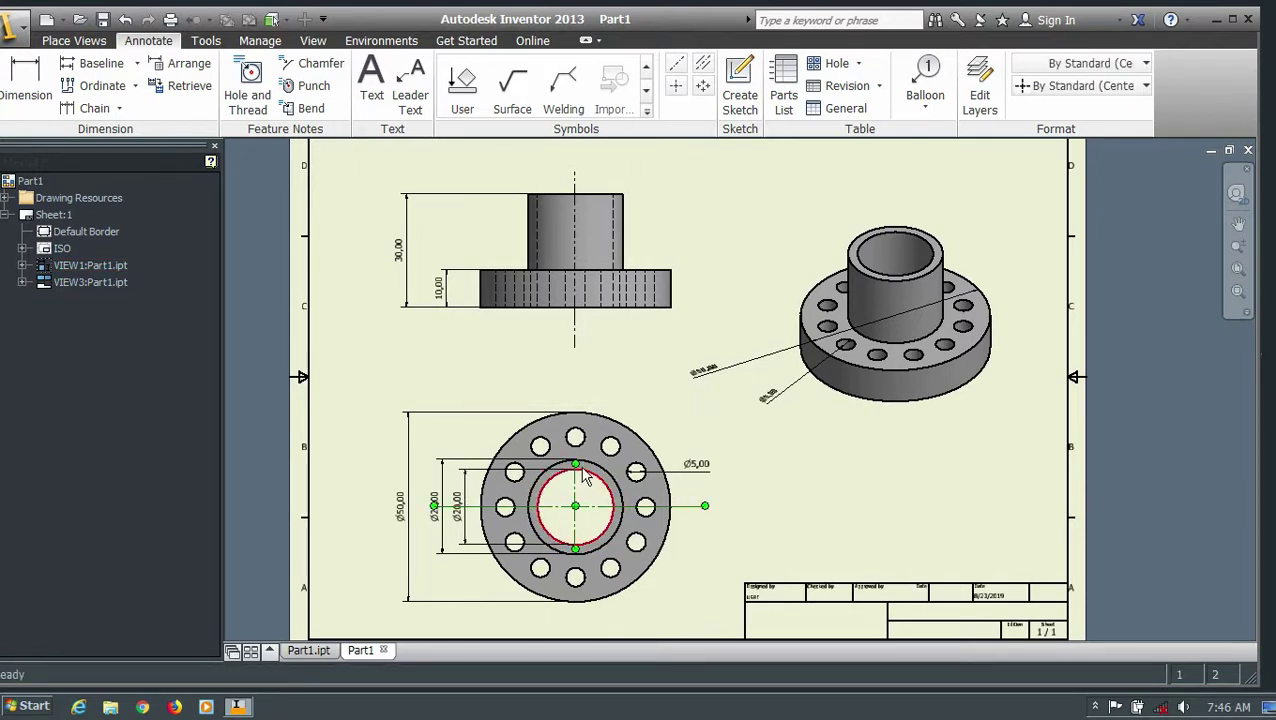
drag(573, 463, 575, 385)
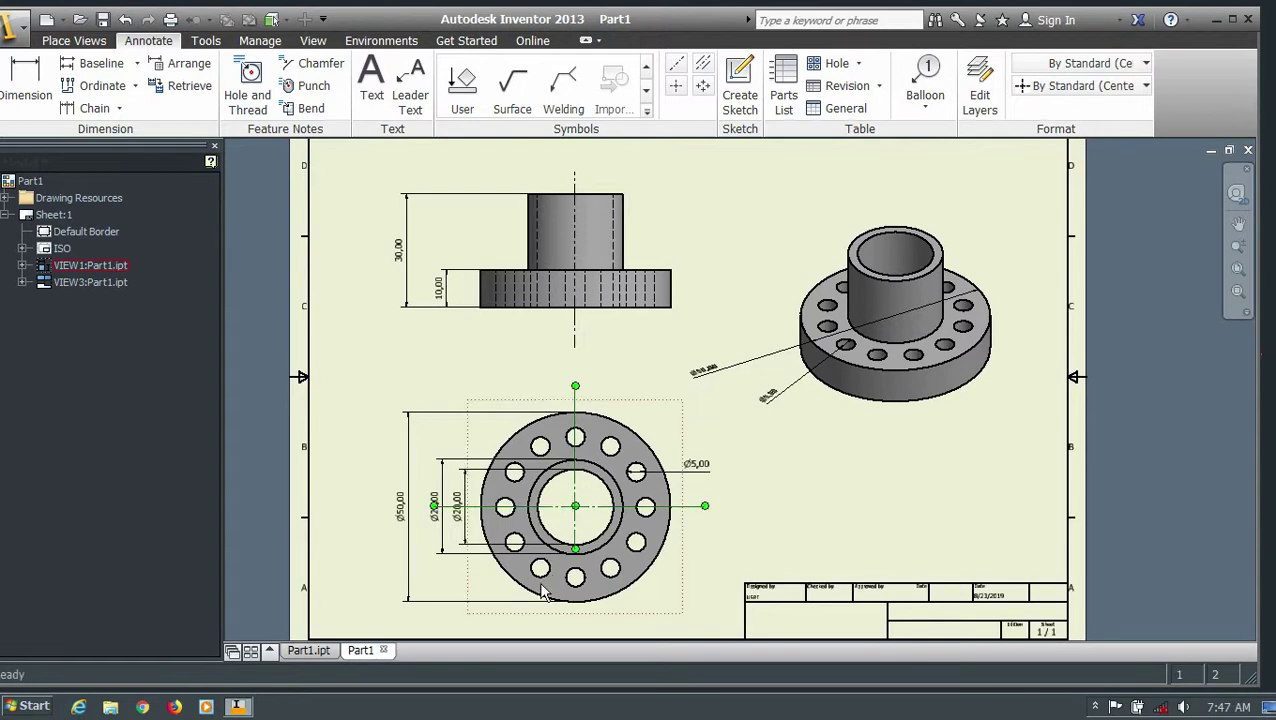
drag(575, 549, 575, 630)
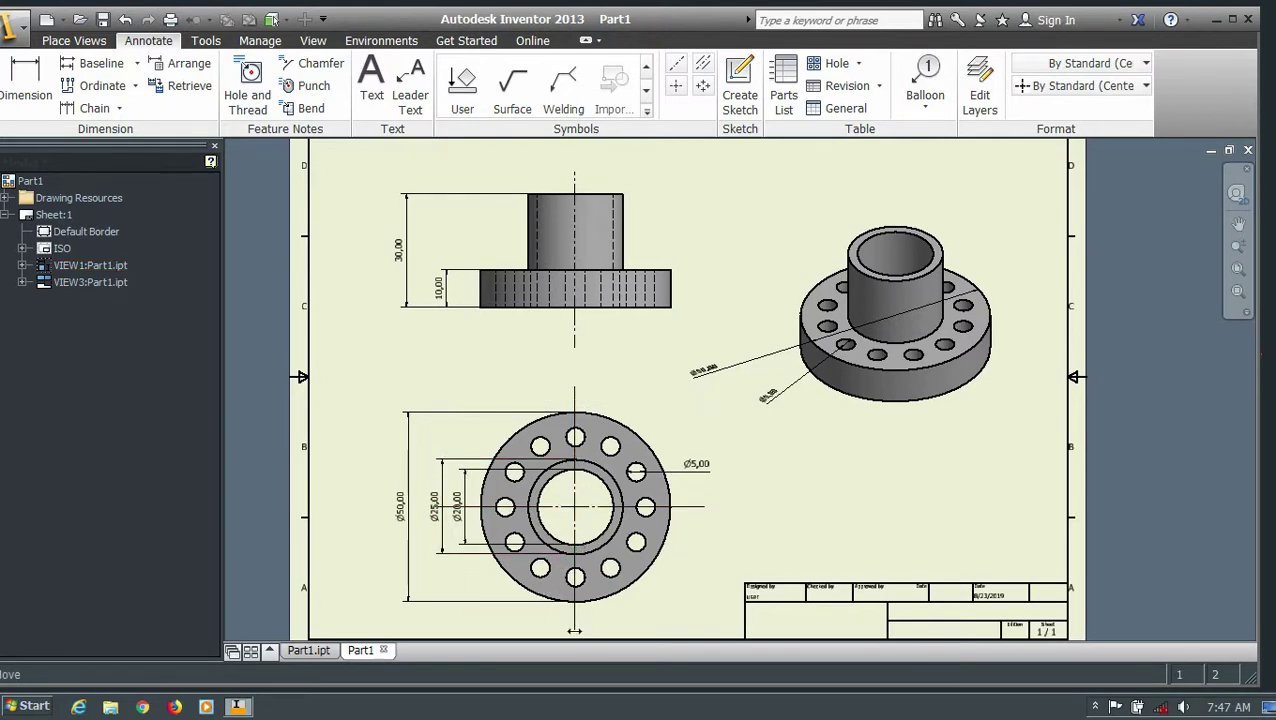
scroll(572, 463, down, 3)
scroll(574, 462, down, 2)
scroll(578, 465, up, 4)
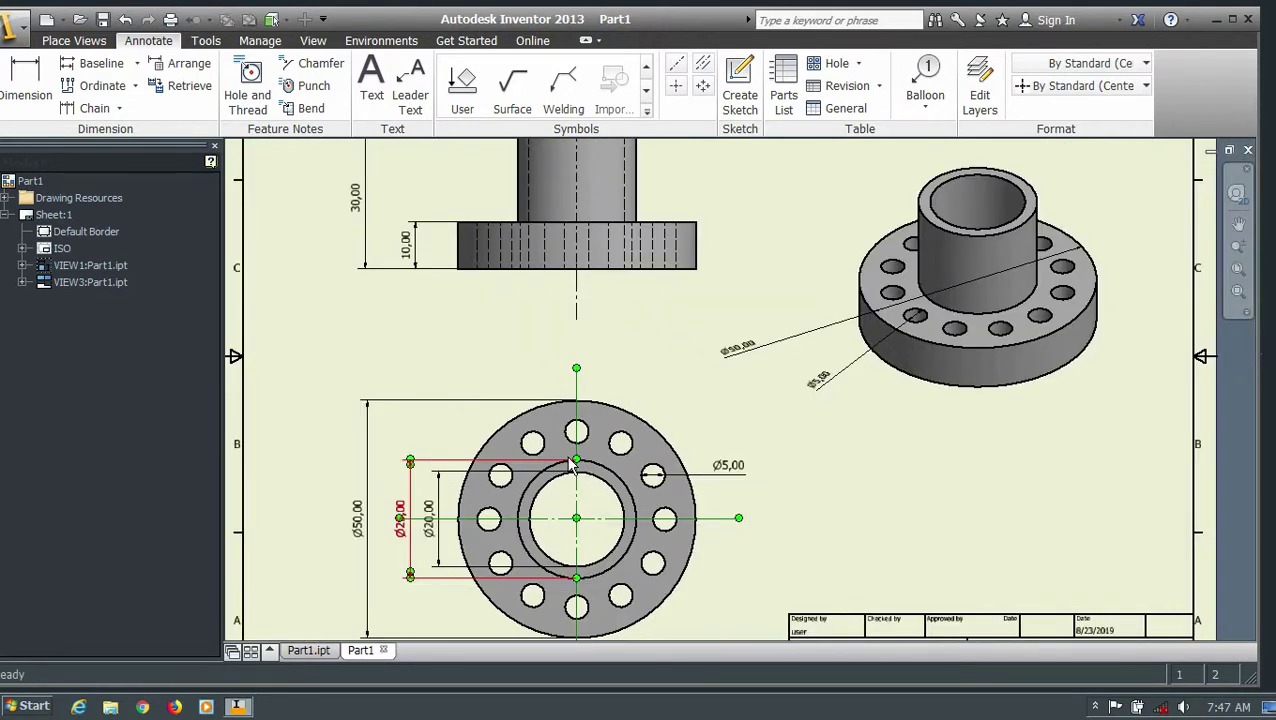
scroll(600, 520, down, 1)
scroll(622, 567, down, 1)
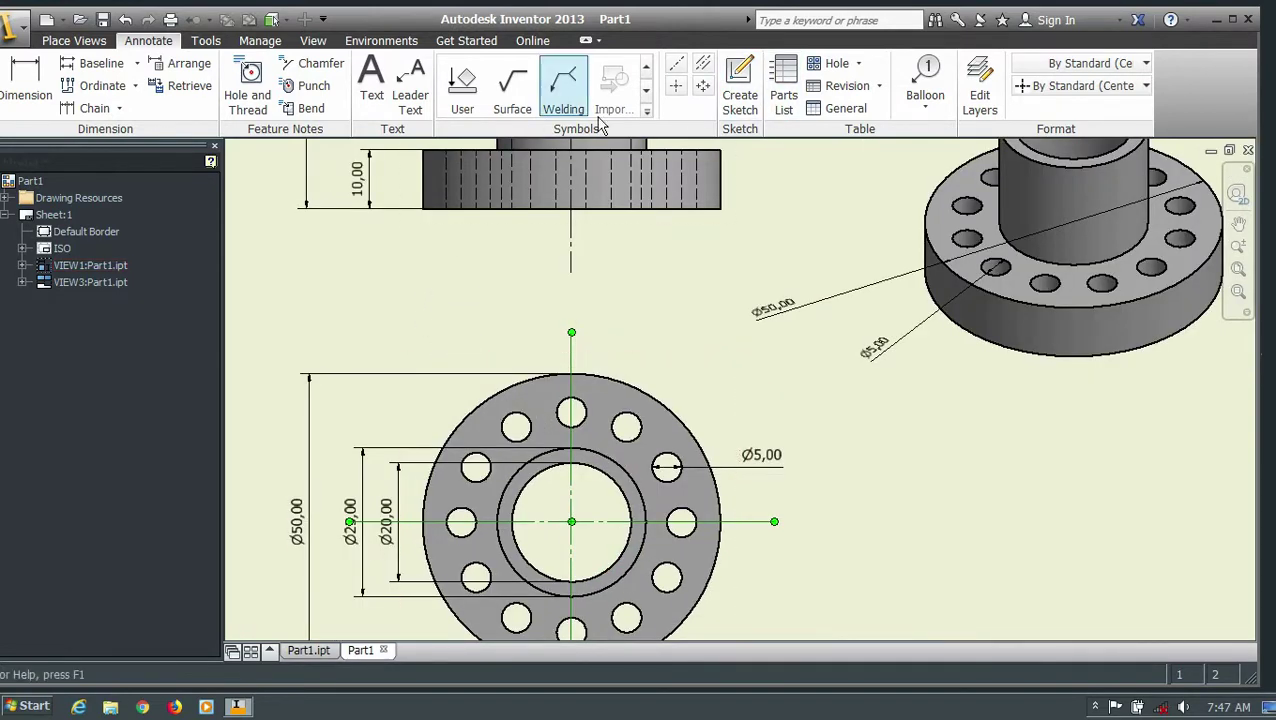
click(676, 86)
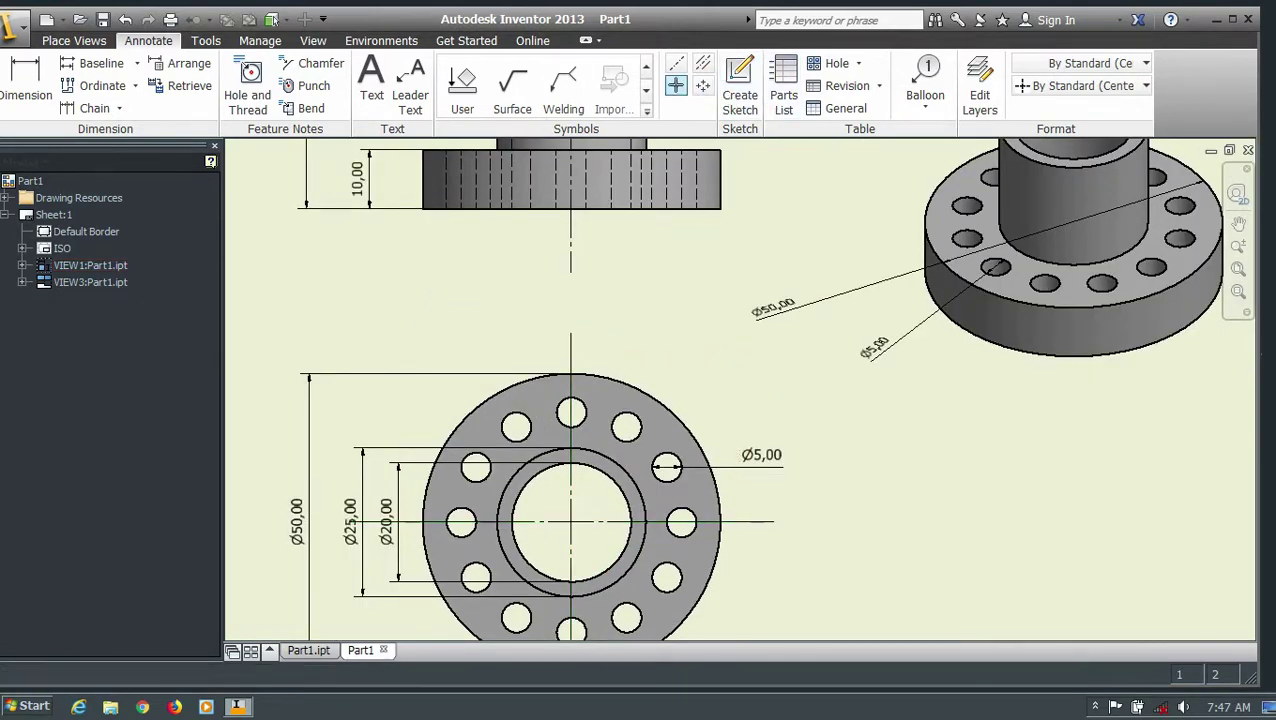
Step: Center-mark every bolt hole around the ring of the circular flange view, all twelve
click(626, 427)
click(666, 467)
click(680, 522)
click(666, 577)
scroll(660, 580, down, 5)
scroll(648, 588, up, 5)
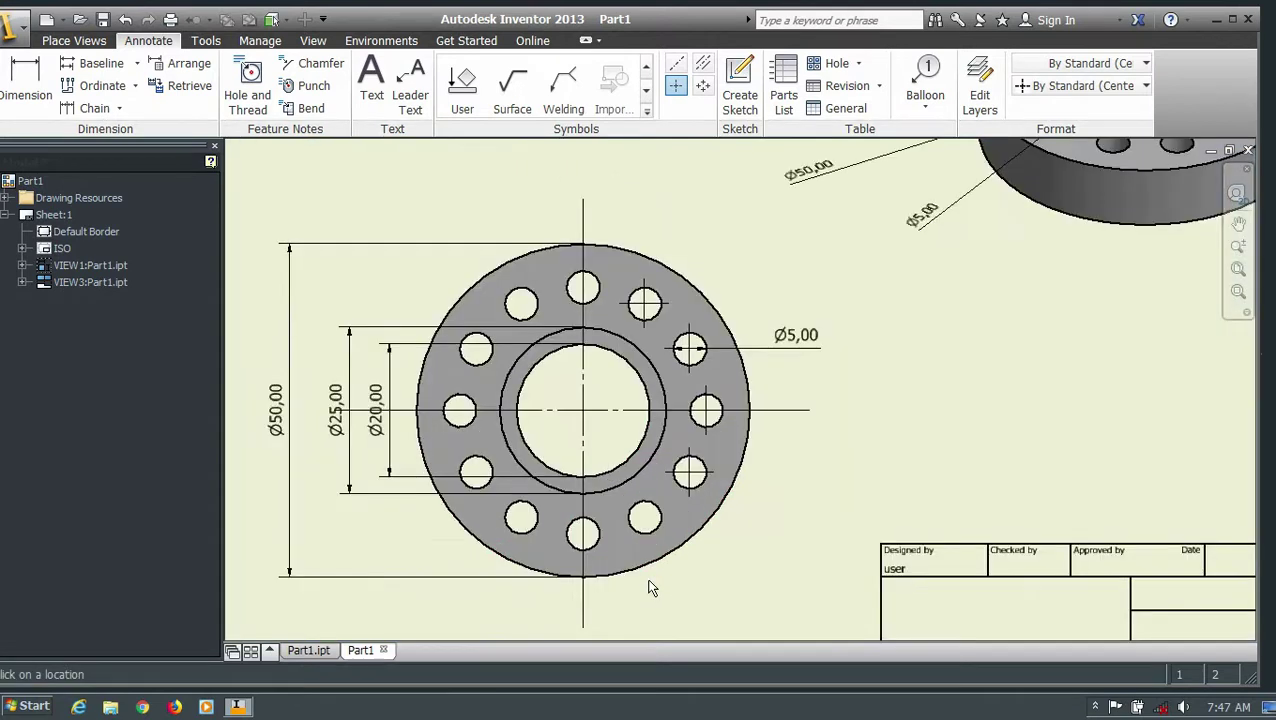
click(645, 517)
click(519, 516)
click(476, 471)
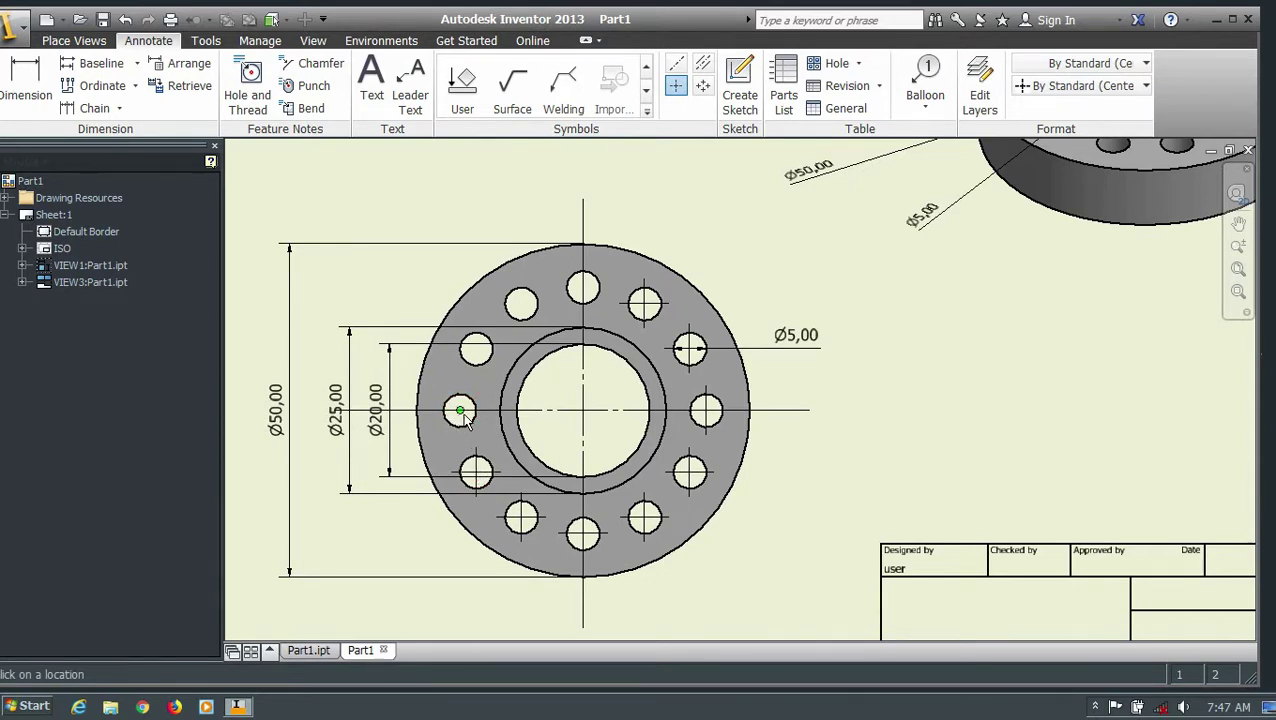
click(476, 349)
click(521, 303)
click(689, 349)
click(583, 288)
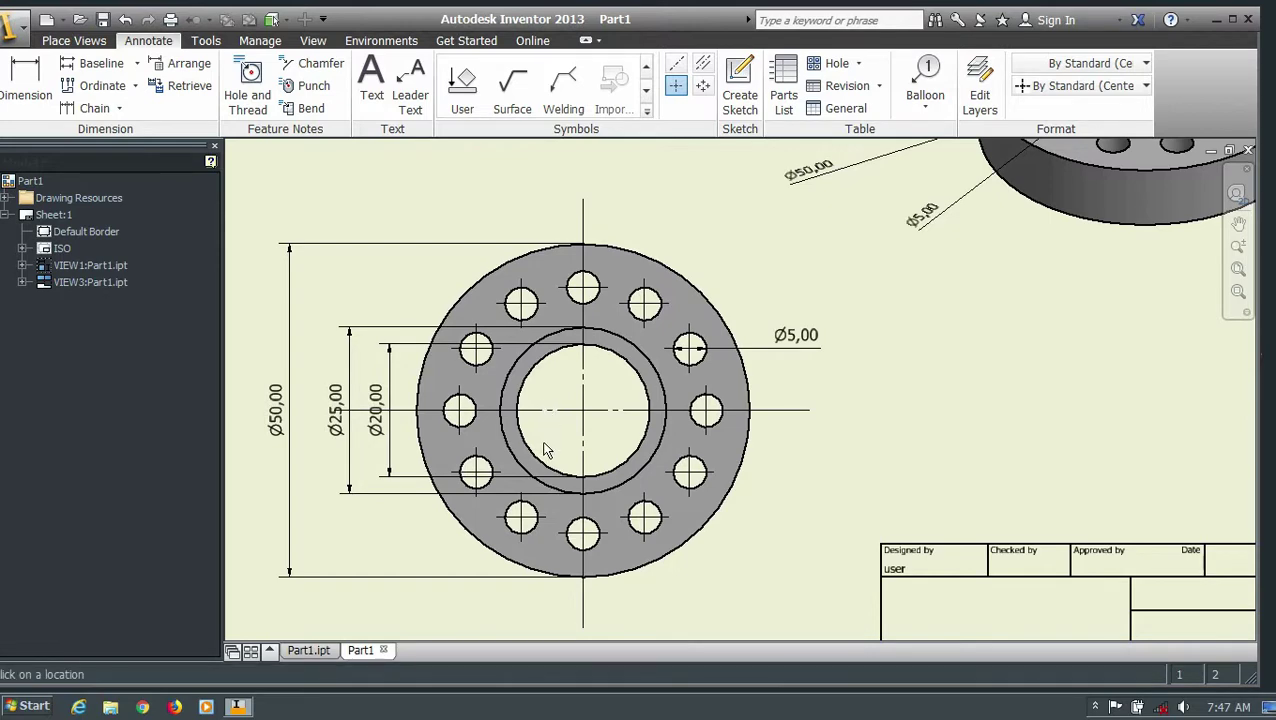
scroll(566, 363, down, 2)
scroll(580, 400, down, 2)
scroll(600, 420, up, 1)
scroll(630, 368, down, 2)
scroll(630, 368, up, 3)
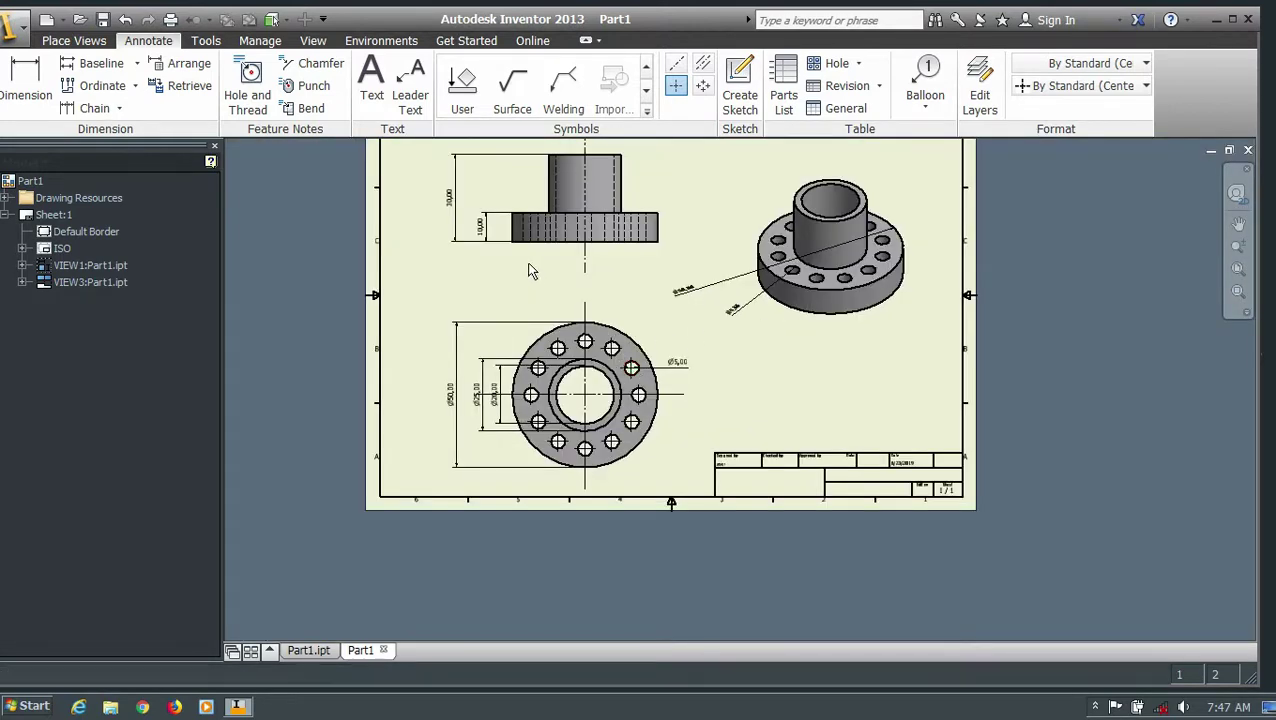
scroll(615, 340, up, 2)
scroll(615, 344, up, 1)
scroll(615, 344, up, 1)
scroll(617, 345, up, 1)
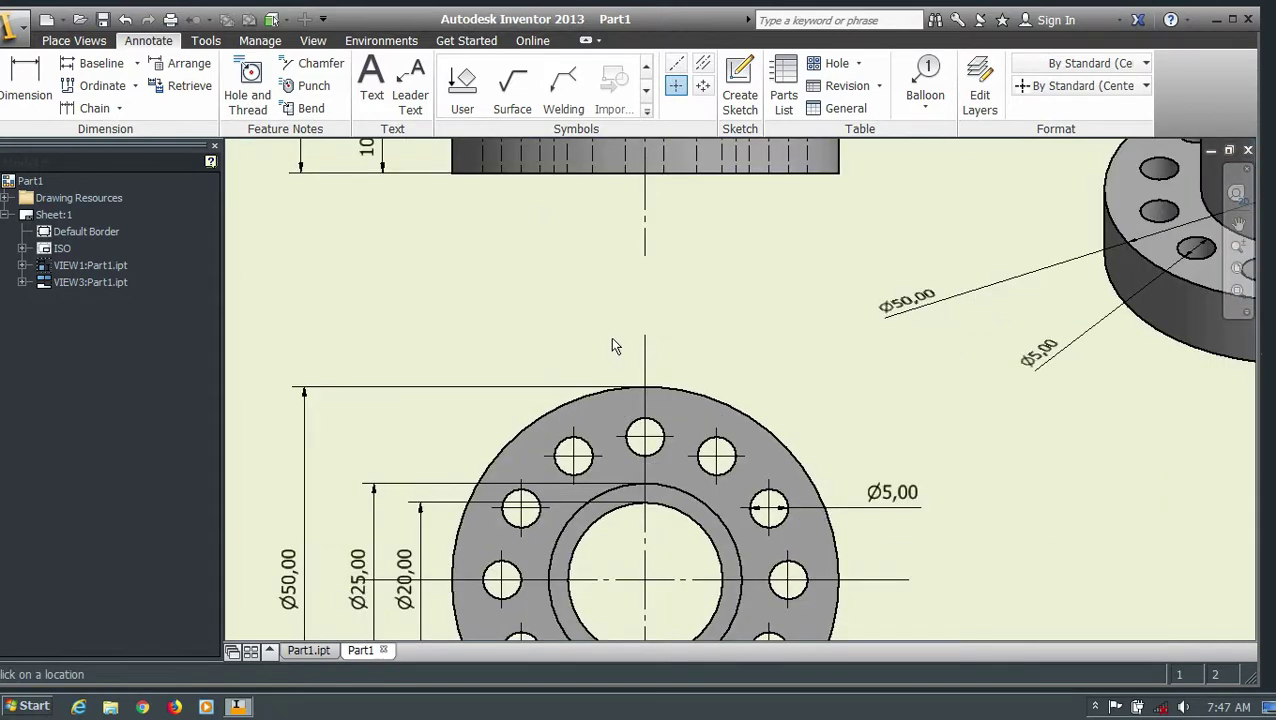
scroll(618, 285, down, 2)
scroll(618, 285, up, 2)
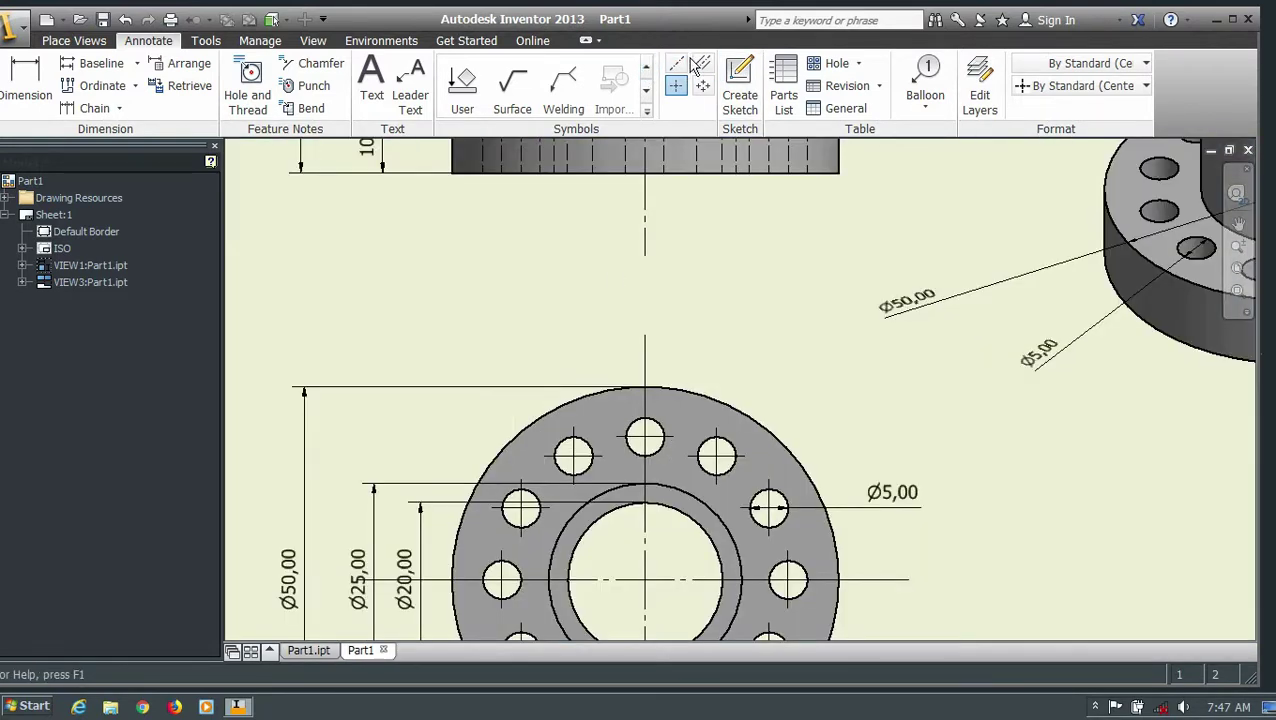
scroll(620, 293, down, 2)
scroll(620, 293, down, 3)
scroll(652, 169, up, 2)
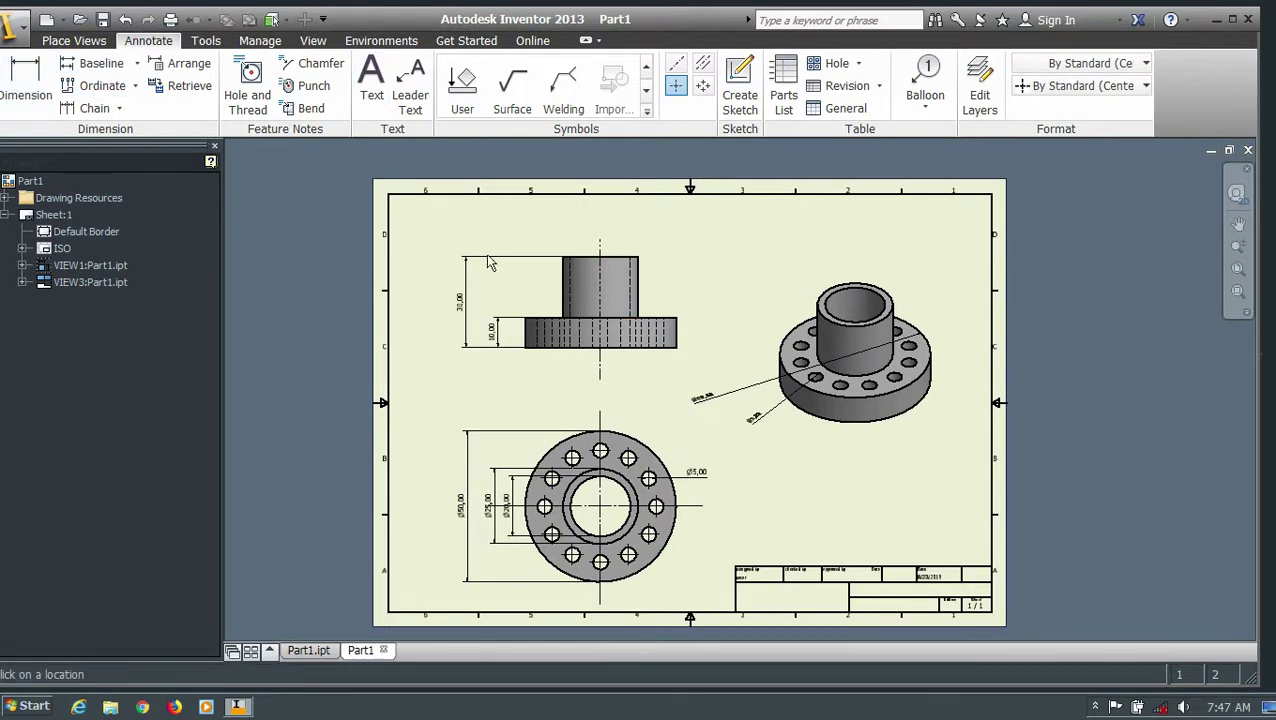
scroll(529, 343, up, 2)
scroll(686, 516, down, 2)
scroll(693, 490, down, 1)
scroll(658, 410, down, 1)
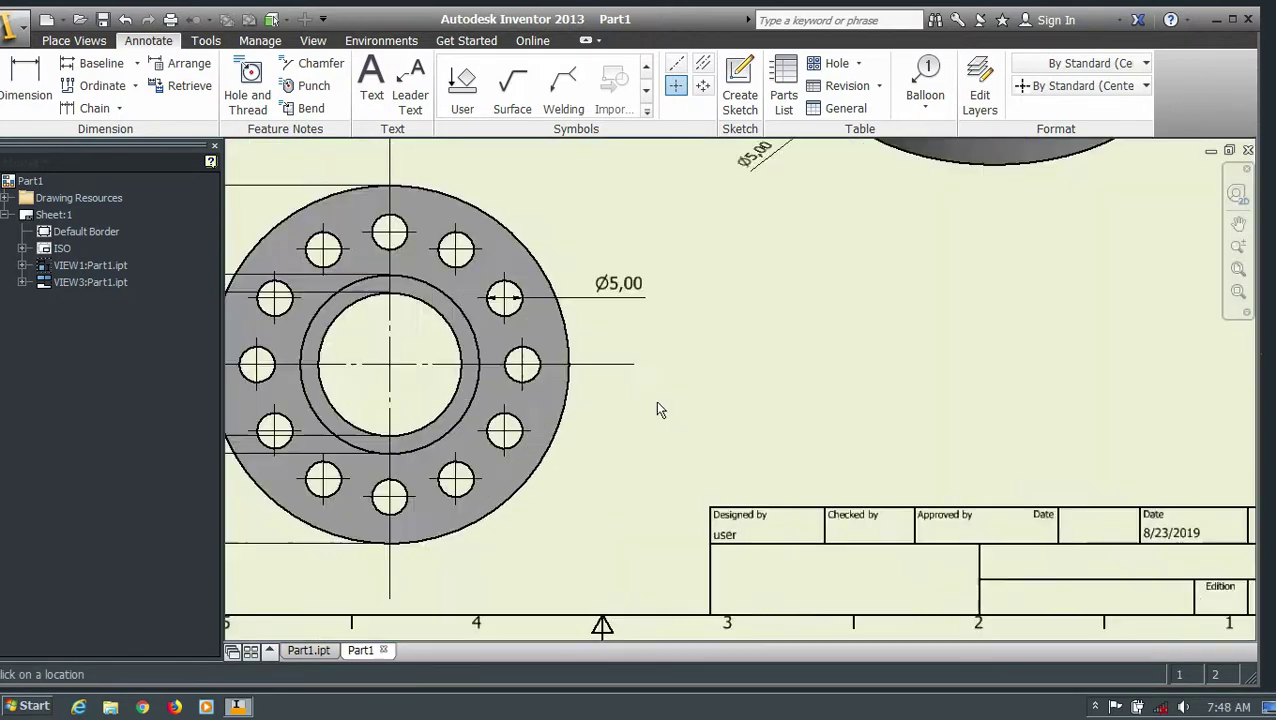
scroll(590, 210, down, 1)
scroll(590, 210, up, 1)
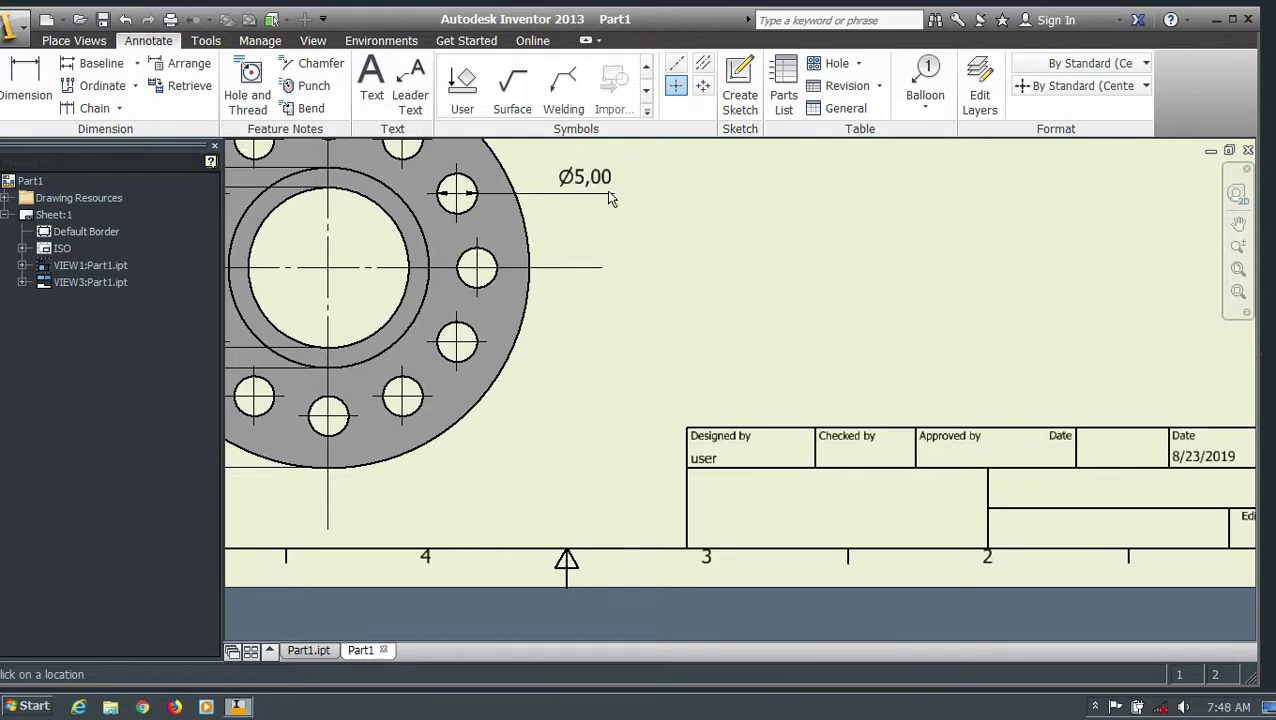
scroll(612, 198, up, 2)
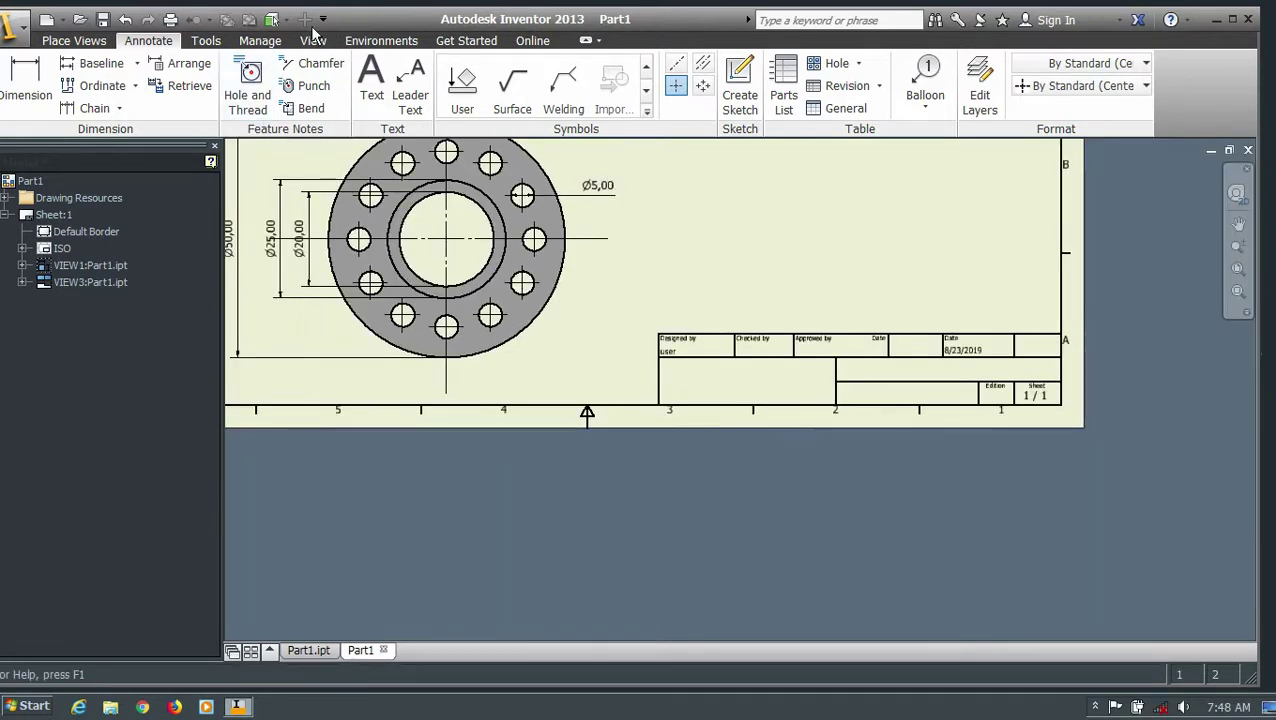
scroll(590, 195, down, 2)
scroll(620, 210, down, 2)
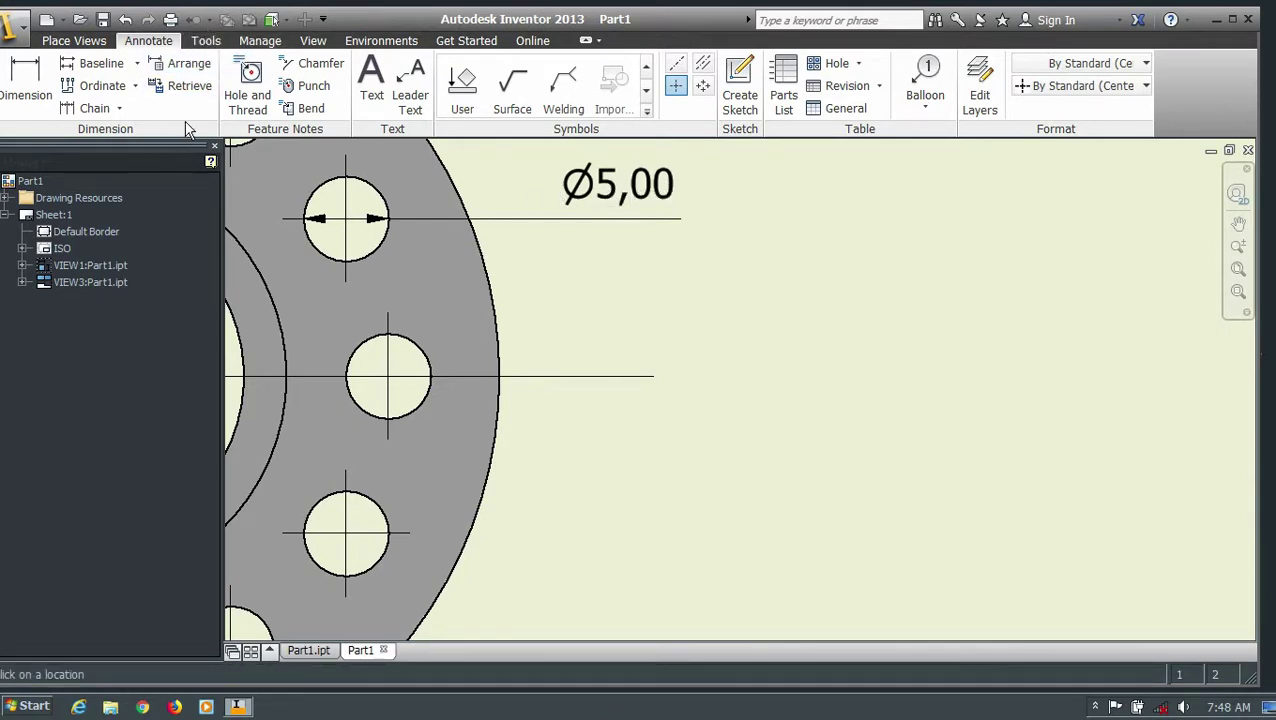
click(272, 44)
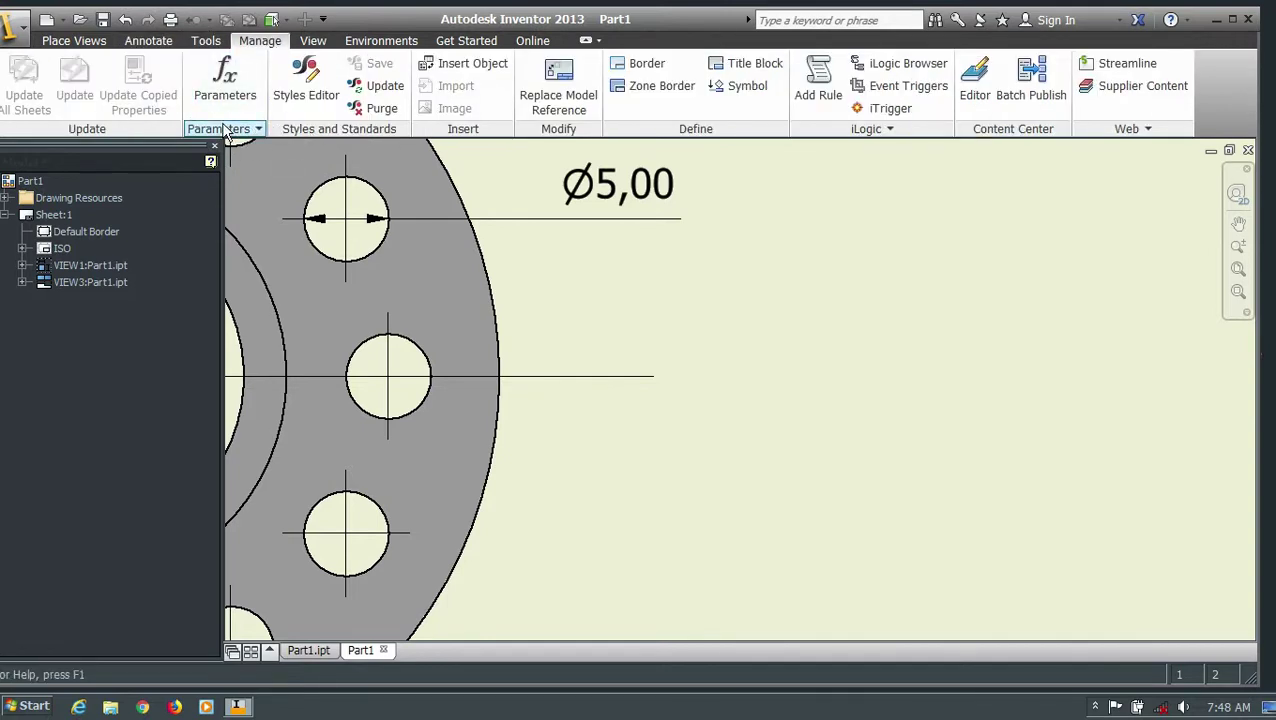
Step: Set the Default (ISO) dimension style's linear unit precision to 0
click(307, 100)
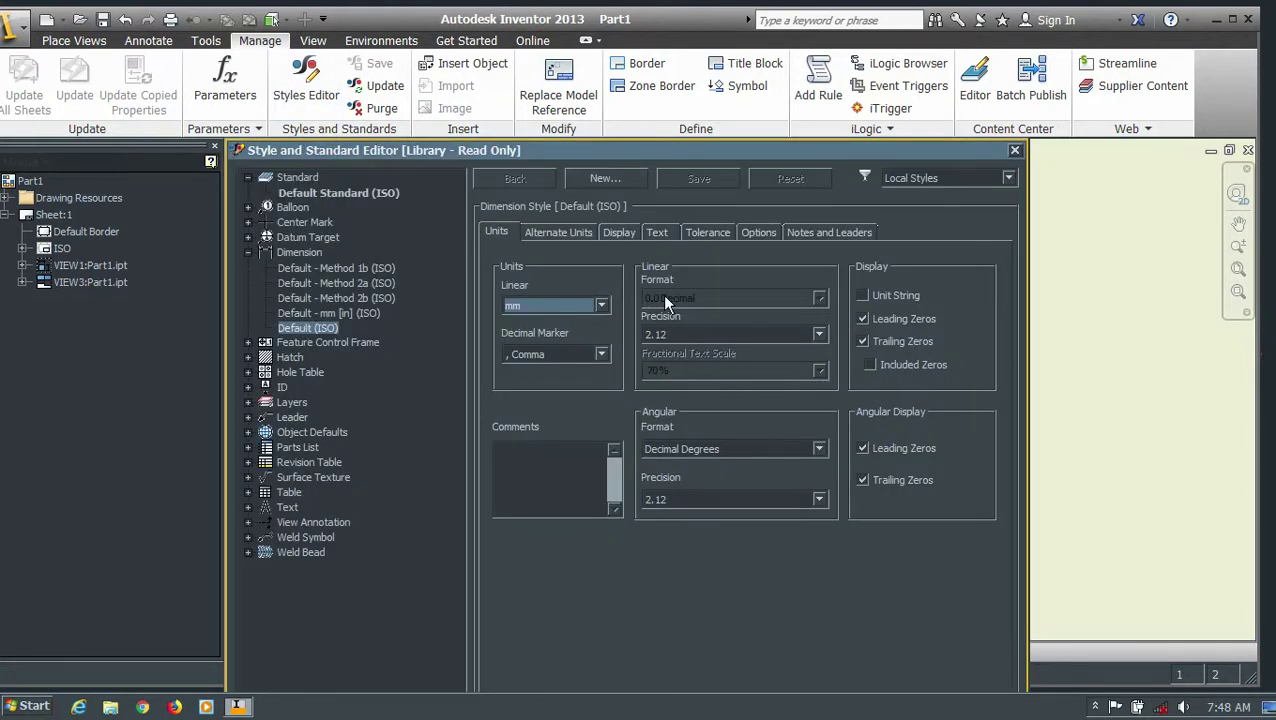
click(819, 336)
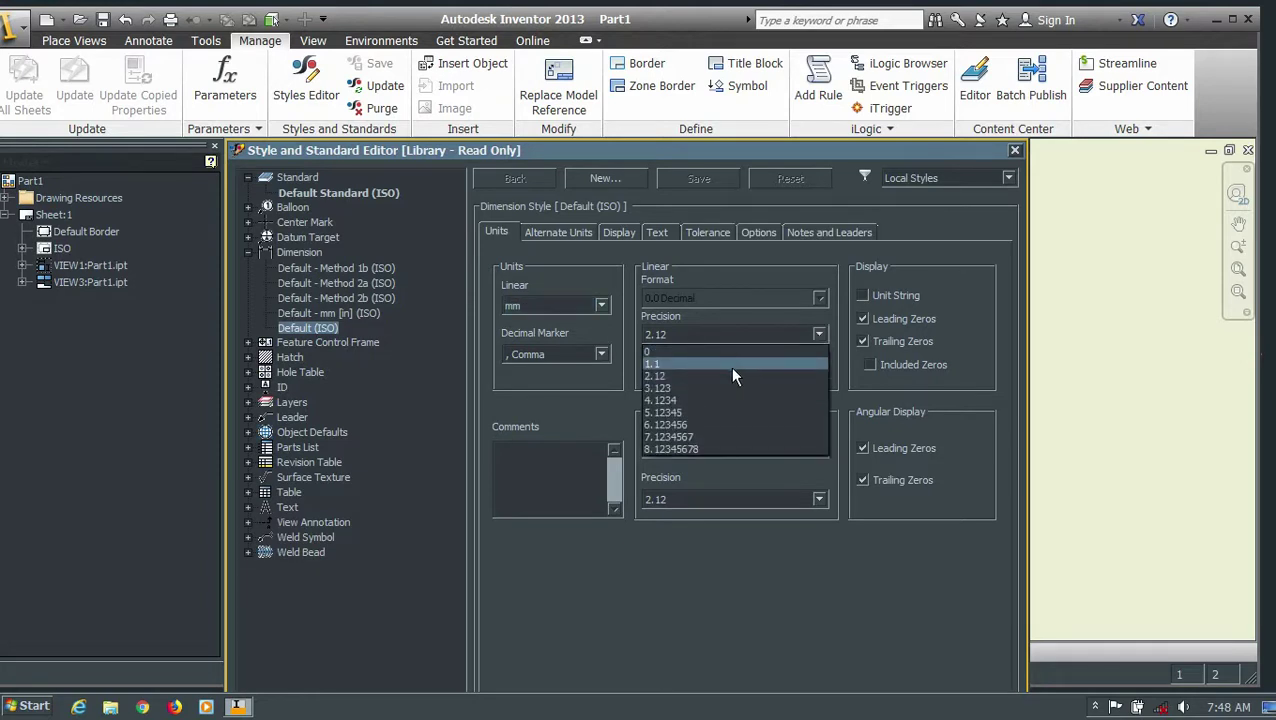
click(678, 352)
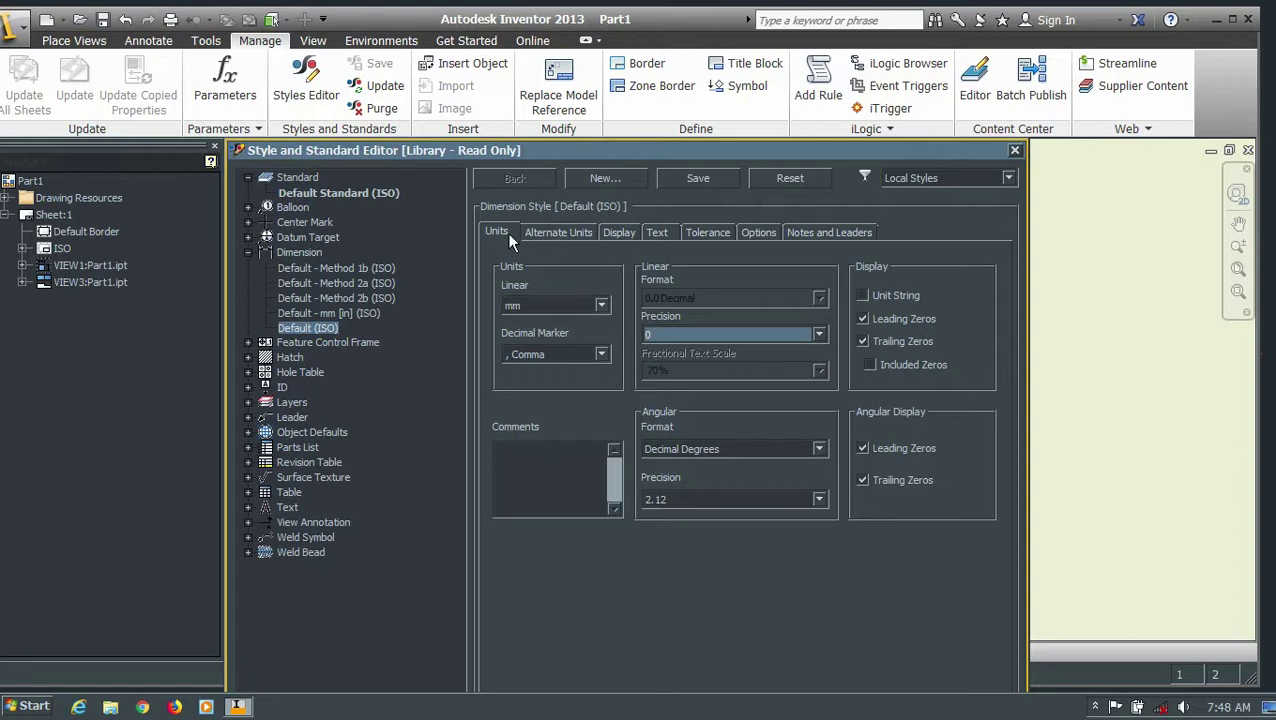
click(612, 232)
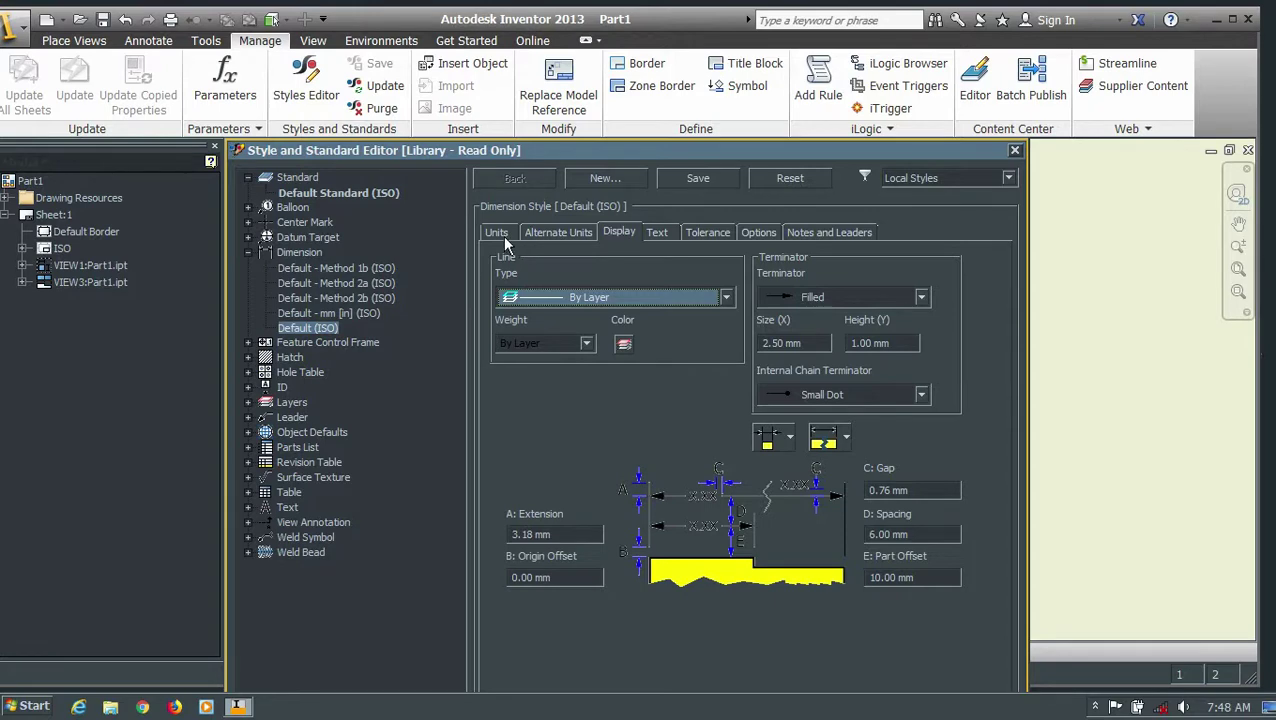
click(505, 241)
click(615, 232)
Step: Set linear and angular tolerance precision to 0 and save the style changes
click(657, 234)
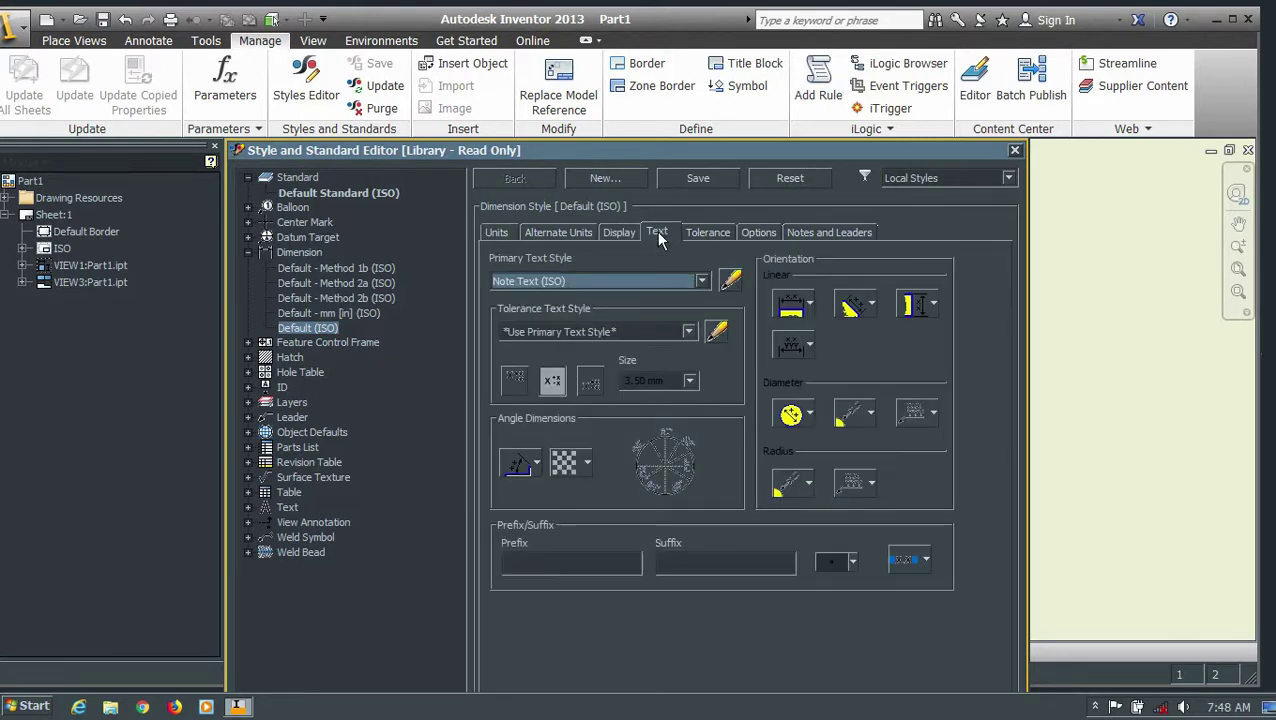
click(698, 234)
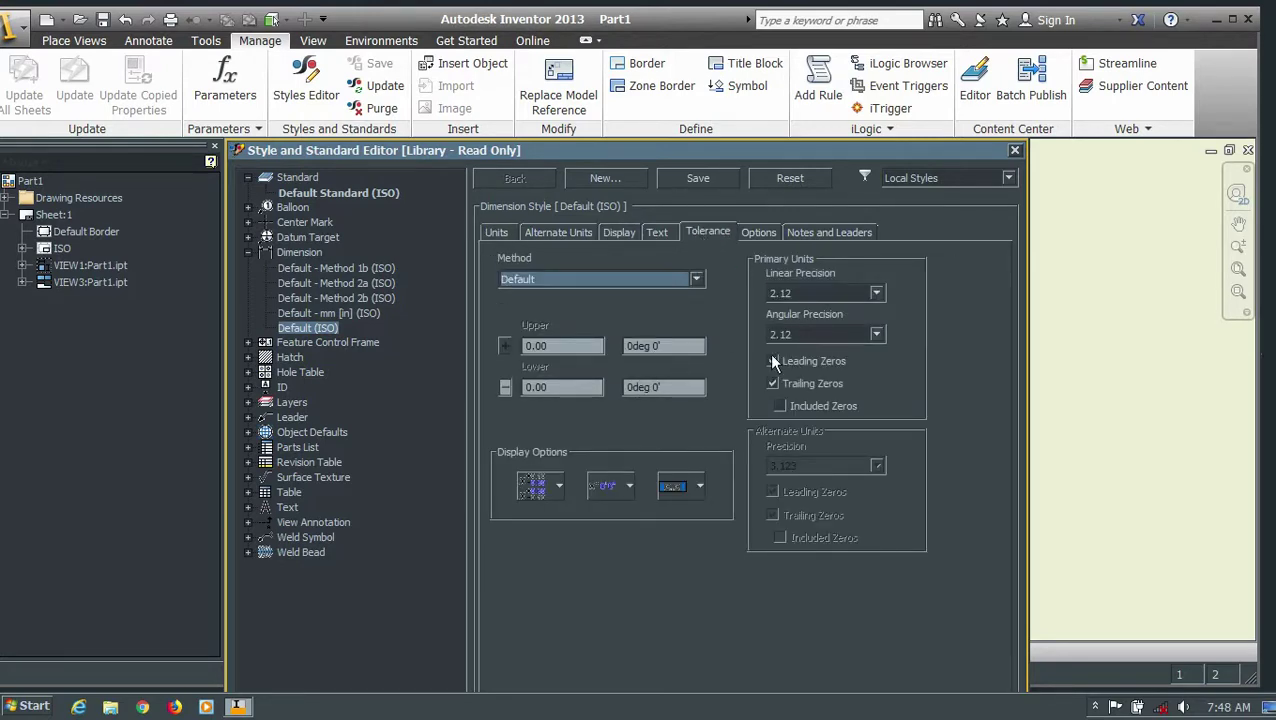
click(876, 293)
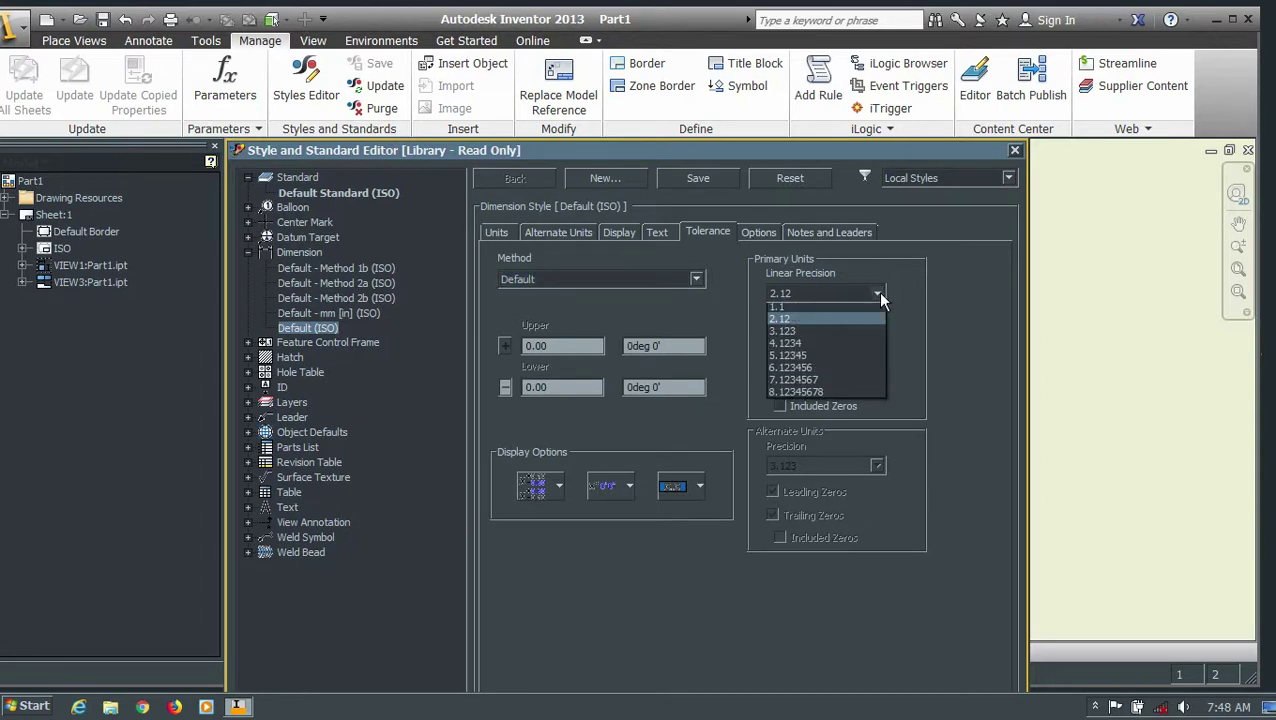
click(831, 308)
click(856, 336)
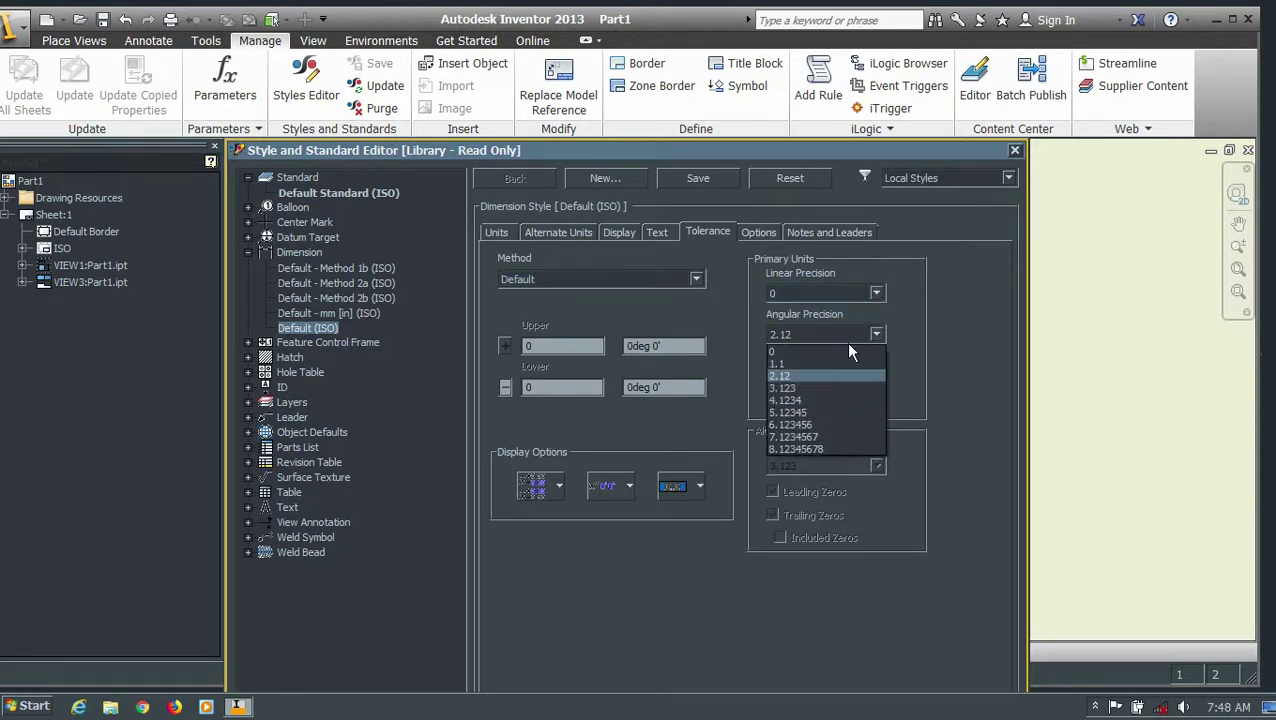
click(819, 349)
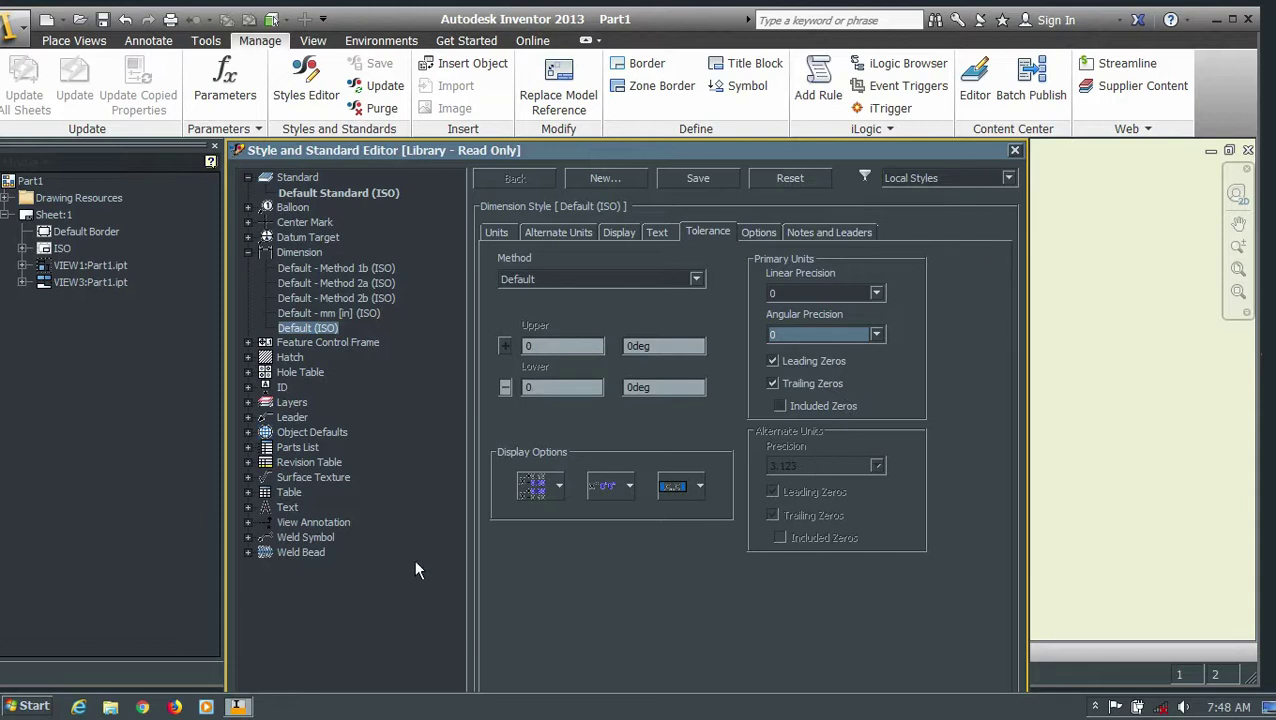
click(1014, 151)
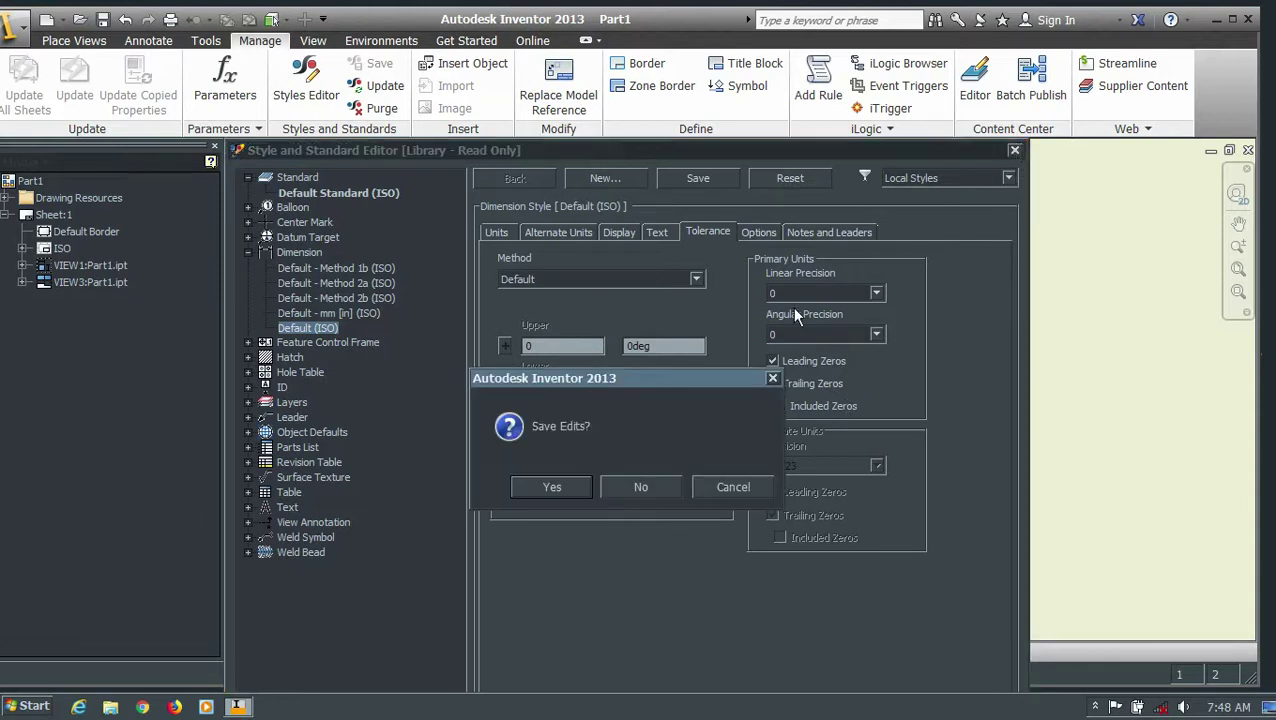
click(553, 487)
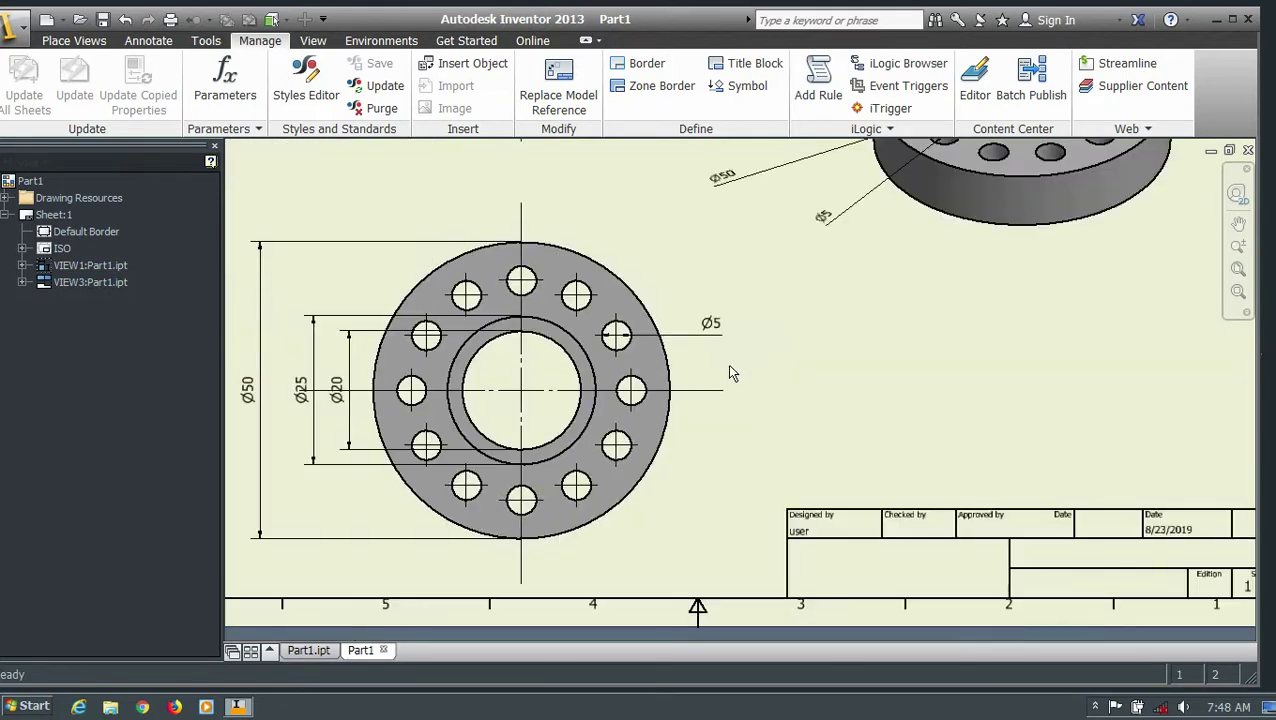
Step: Open the drawing's iProperties from the application menu
scroll(287, 337, up, 2)
scroll(350, 478, up, 2)
scroll(350, 478, down, 3)
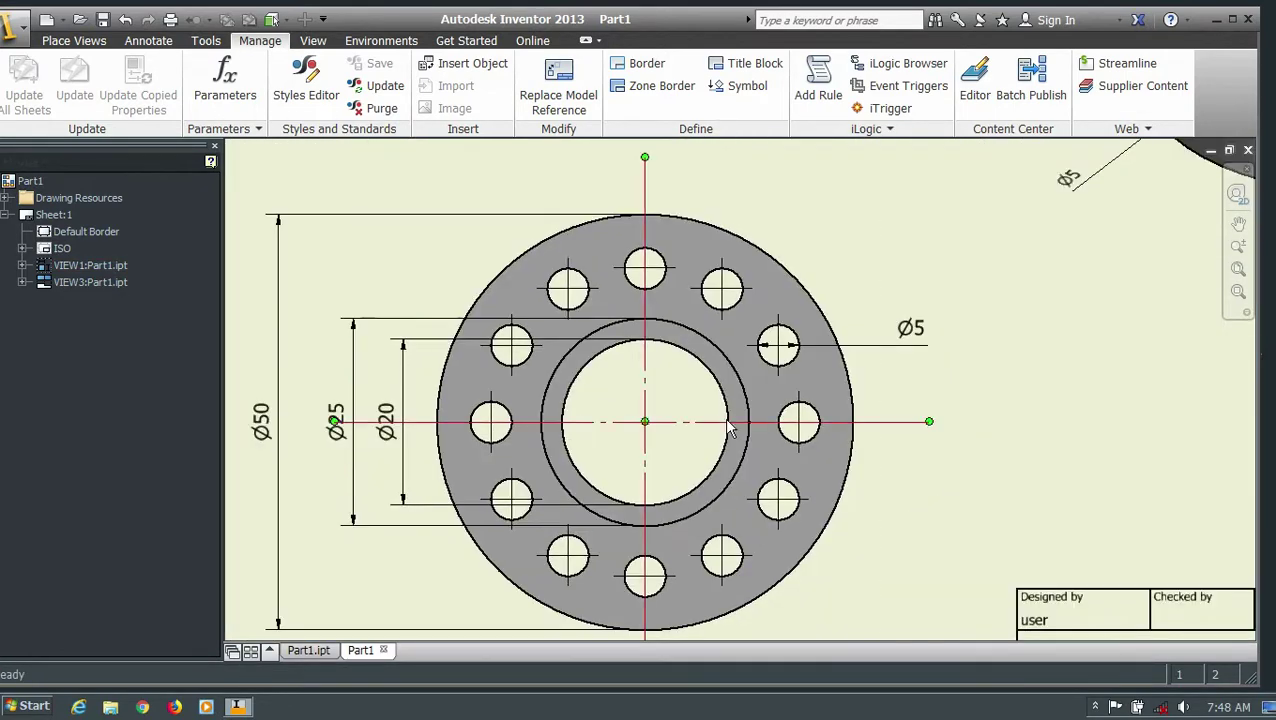
scroll(793, 337, down, 2)
scroll(879, 187, up, 3)
scroll(636, 374, down, 3)
scroll(485, 352, down, 2)
scroll(485, 352, down, 2)
scroll(420, 470, up, 3)
scroll(711, 596, up, 2)
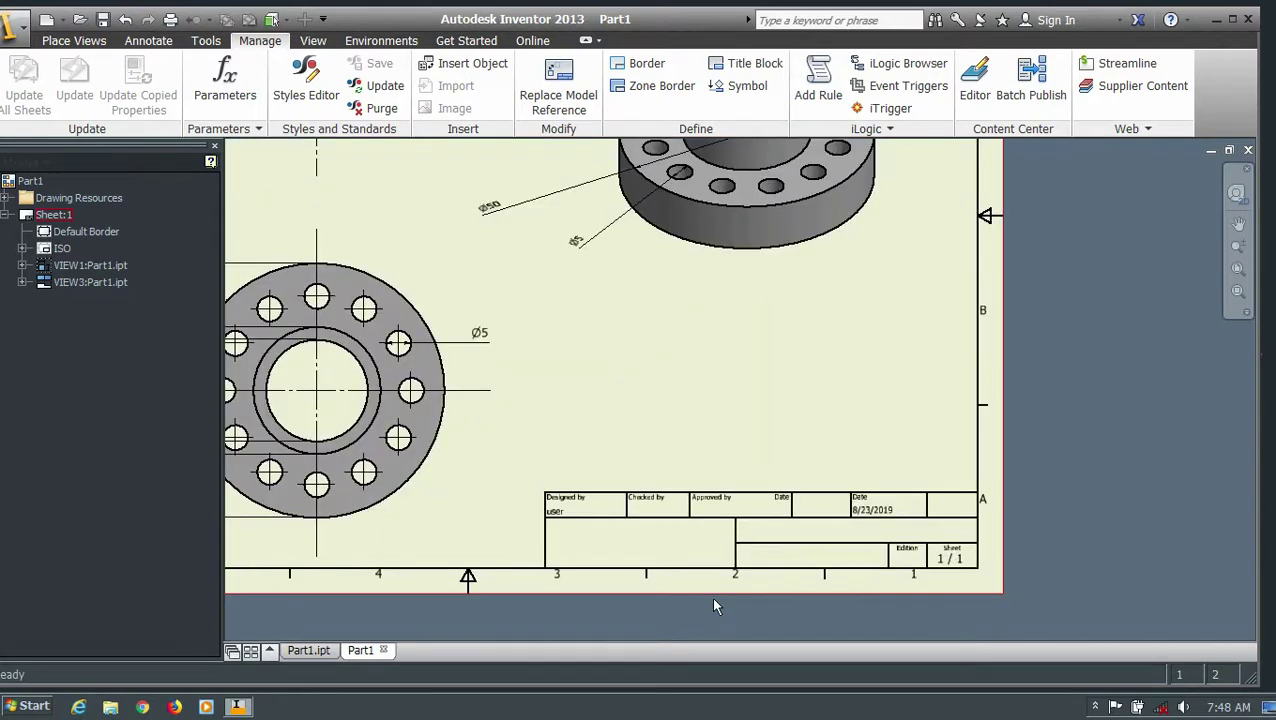
scroll(635, 578, up, 2)
scroll(530, 453, up, 1)
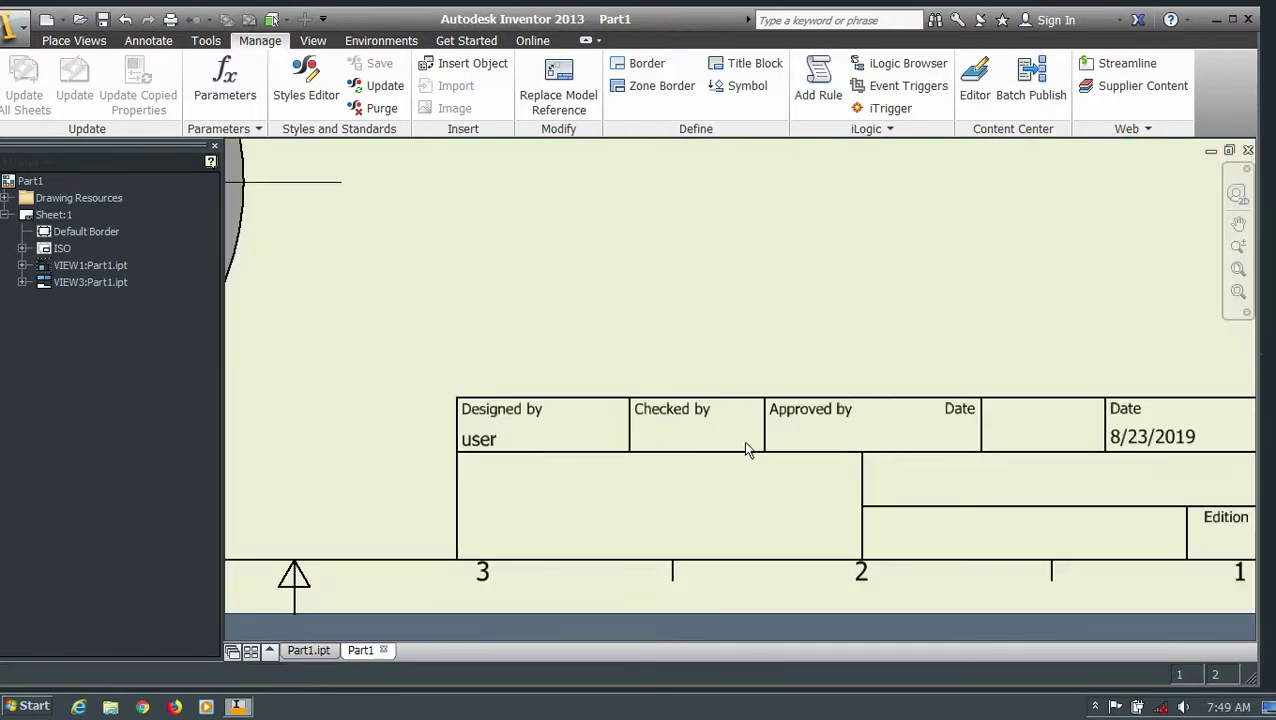
scroll(742, 436, down, 2)
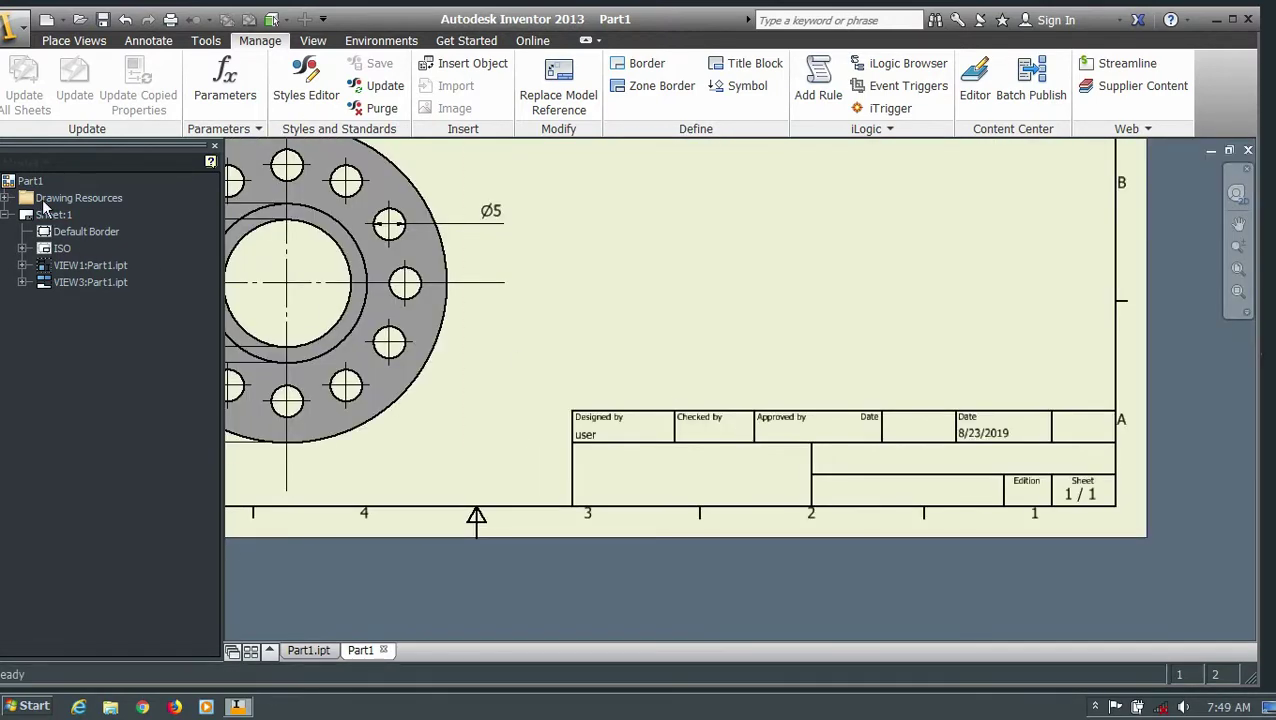
click(14, 30)
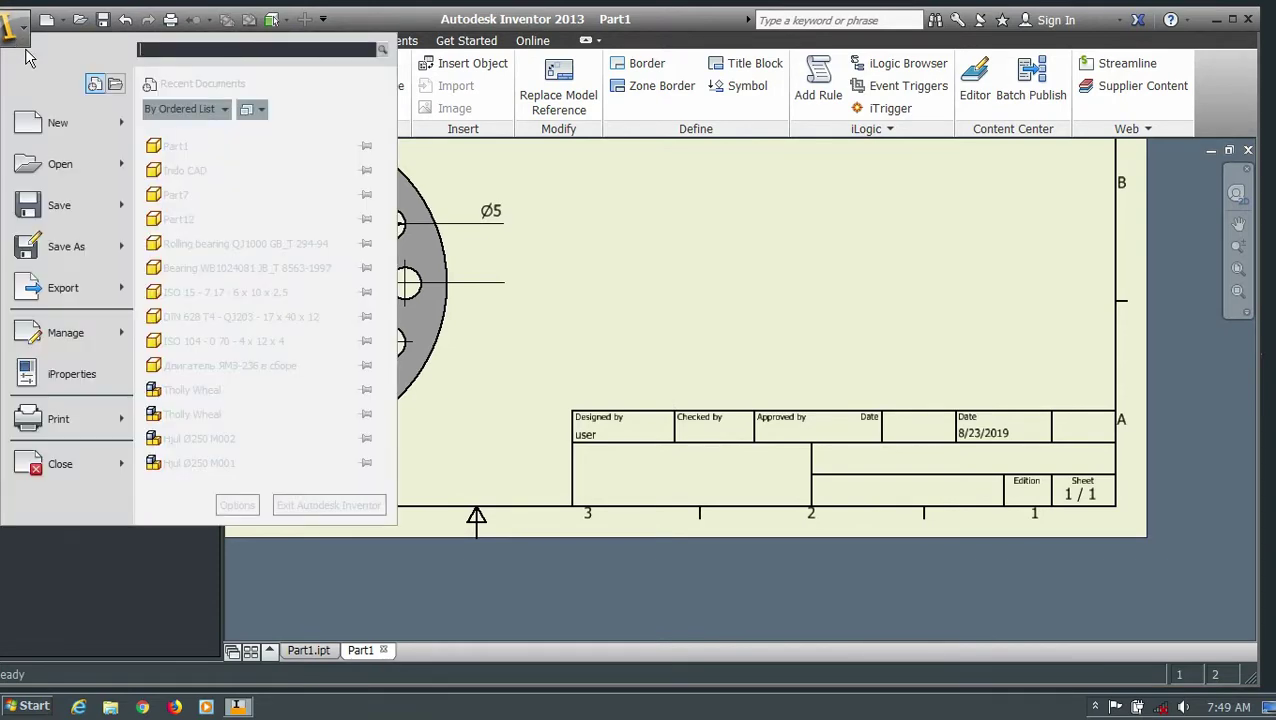
click(68, 388)
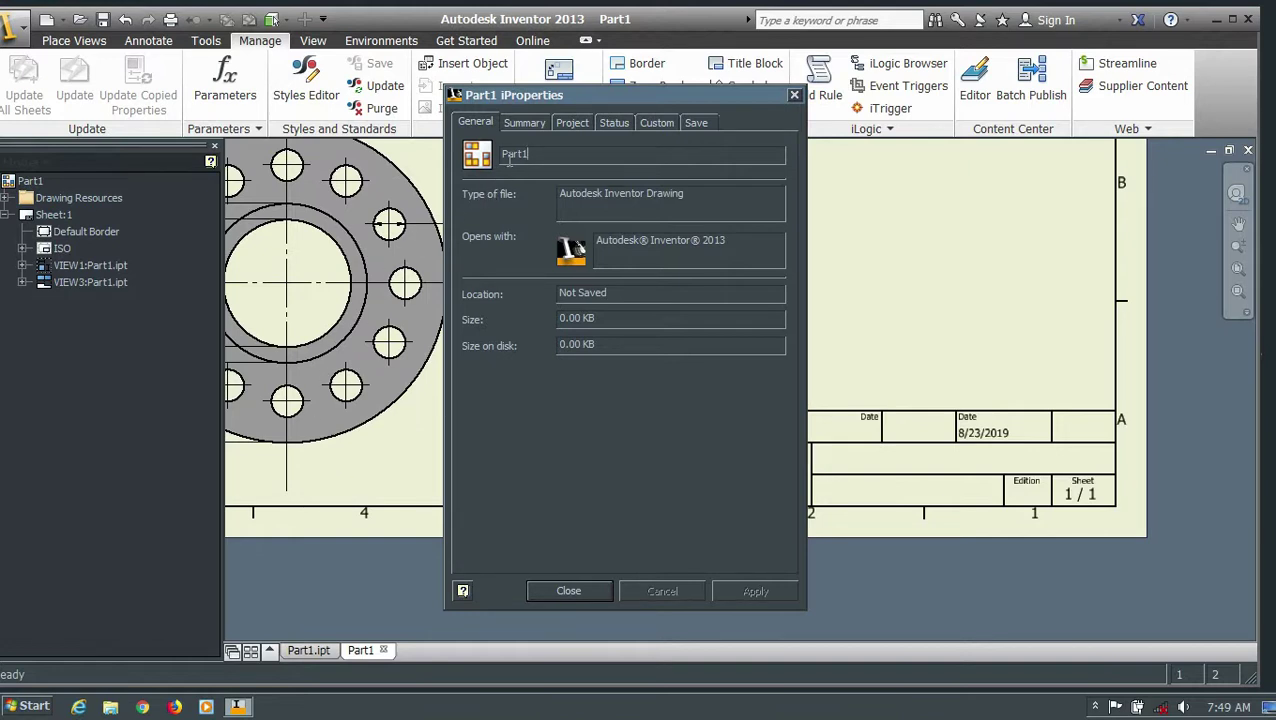
Step: Set the Summary Title (Part 1) and enter the designer's name as Author
double_click(521, 158)
click(525, 123)
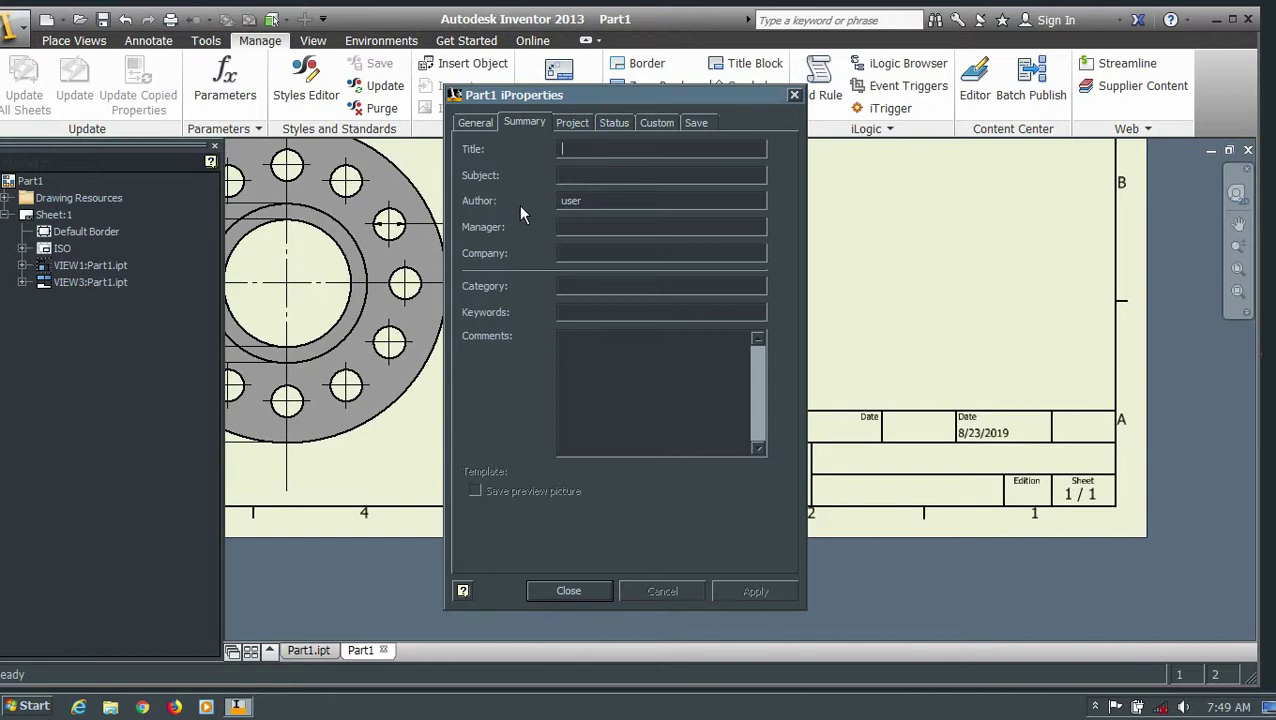
text(part)
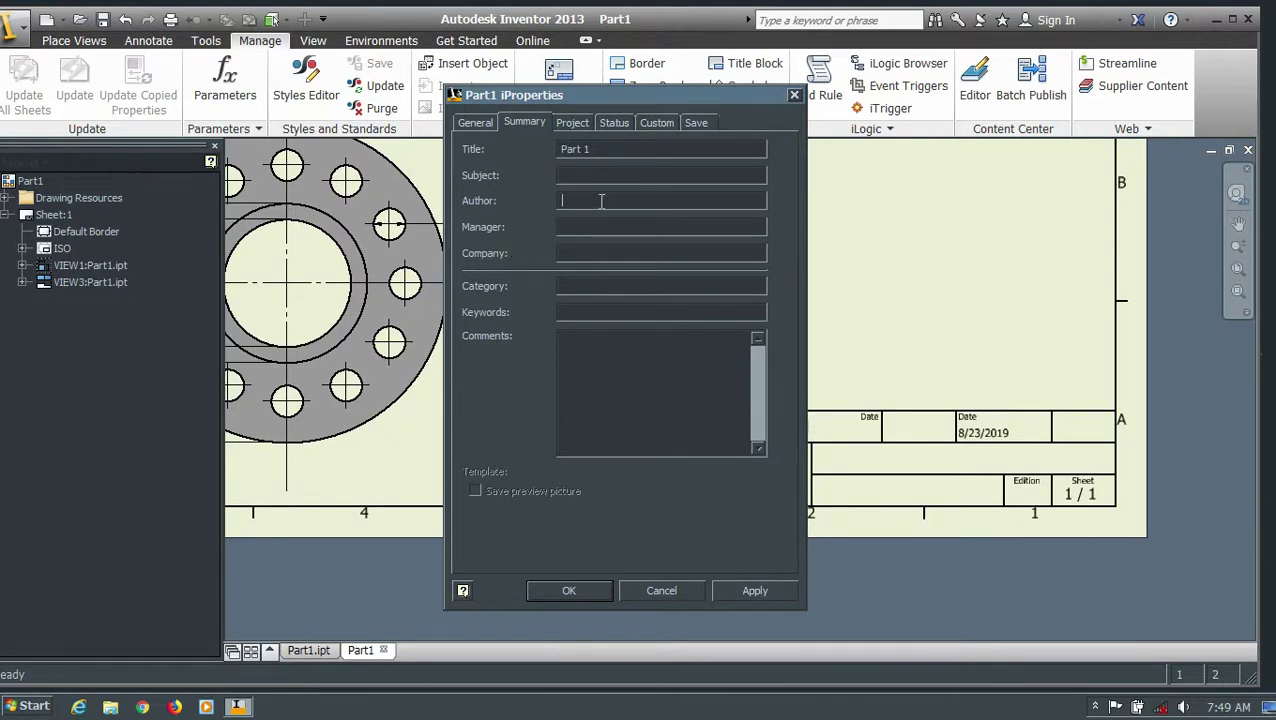
text(M)
text(ei Rezki)
Step: Review the Project and Status tabs and add a Text custom property with the designer's name
click(574, 124)
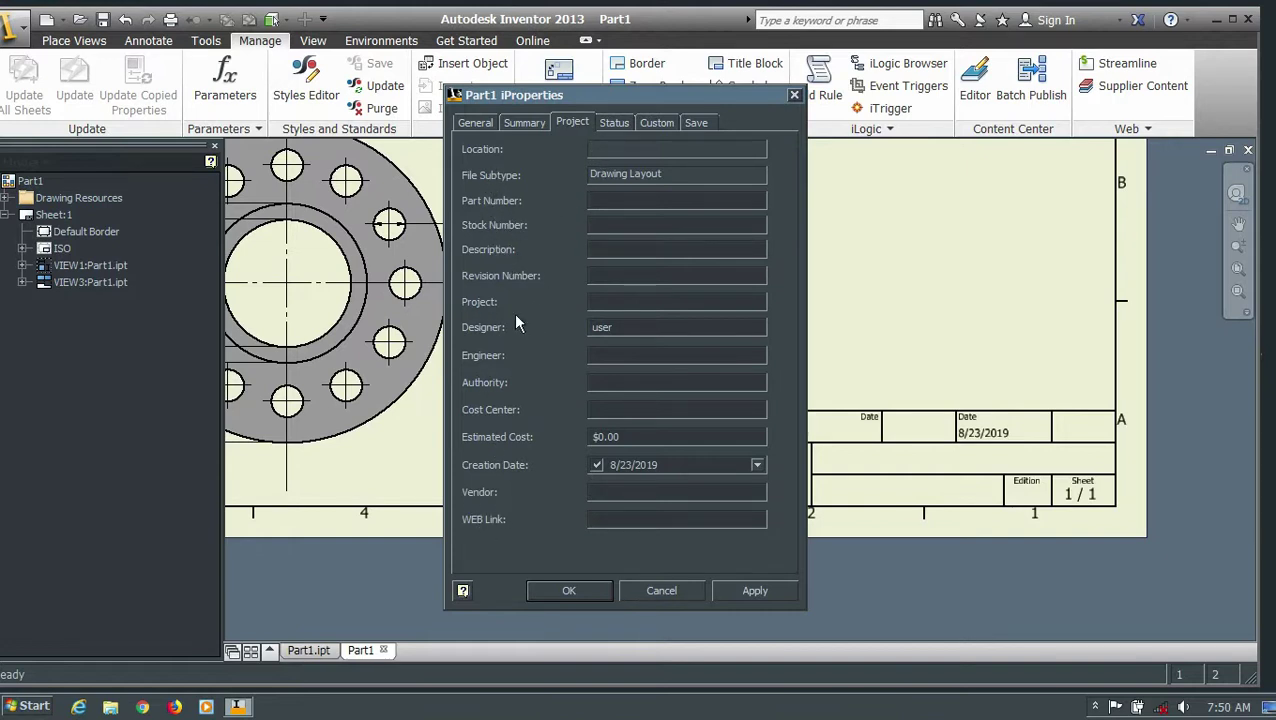
click(607, 123)
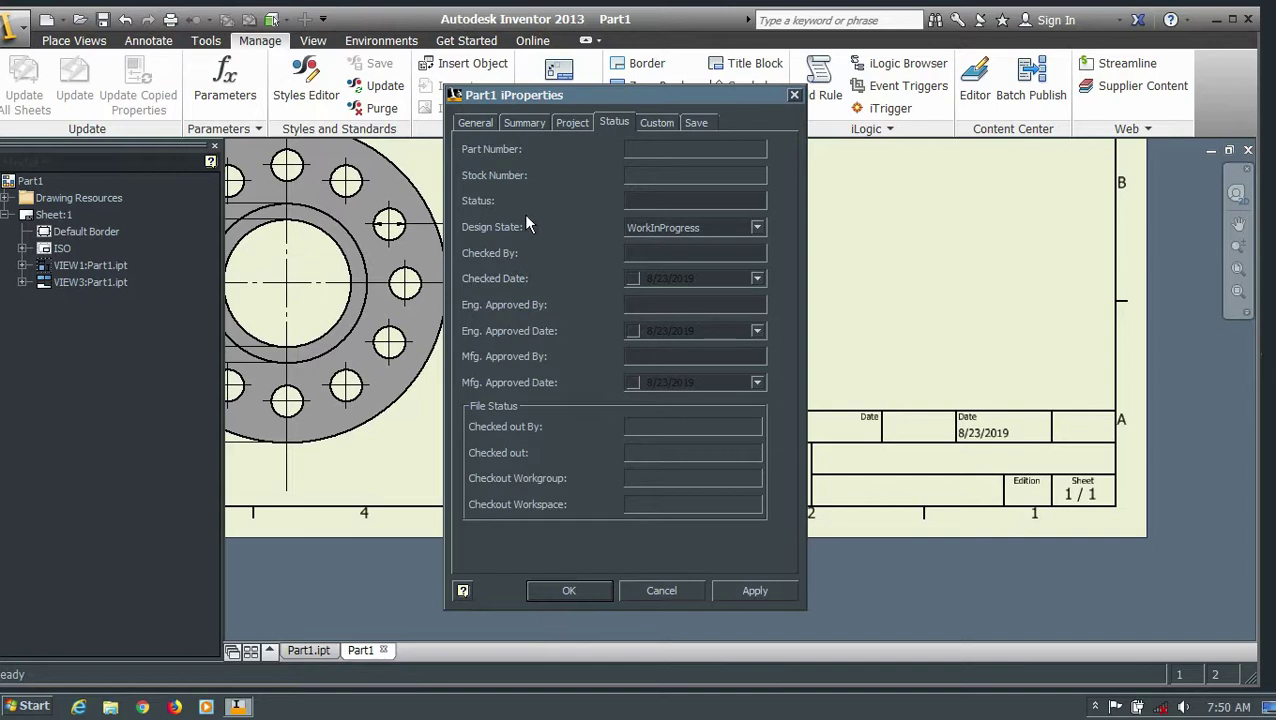
click(657, 123)
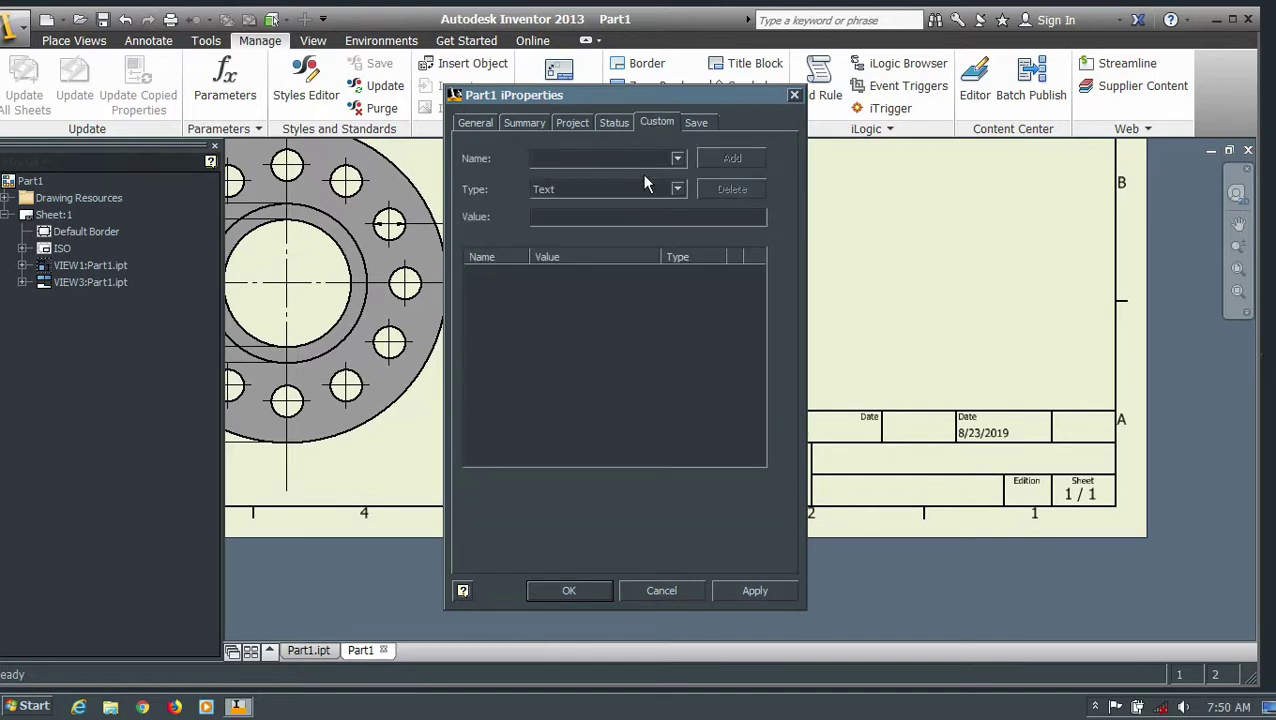
text(m)
key(BackSpace)
text(Mel Rezk)
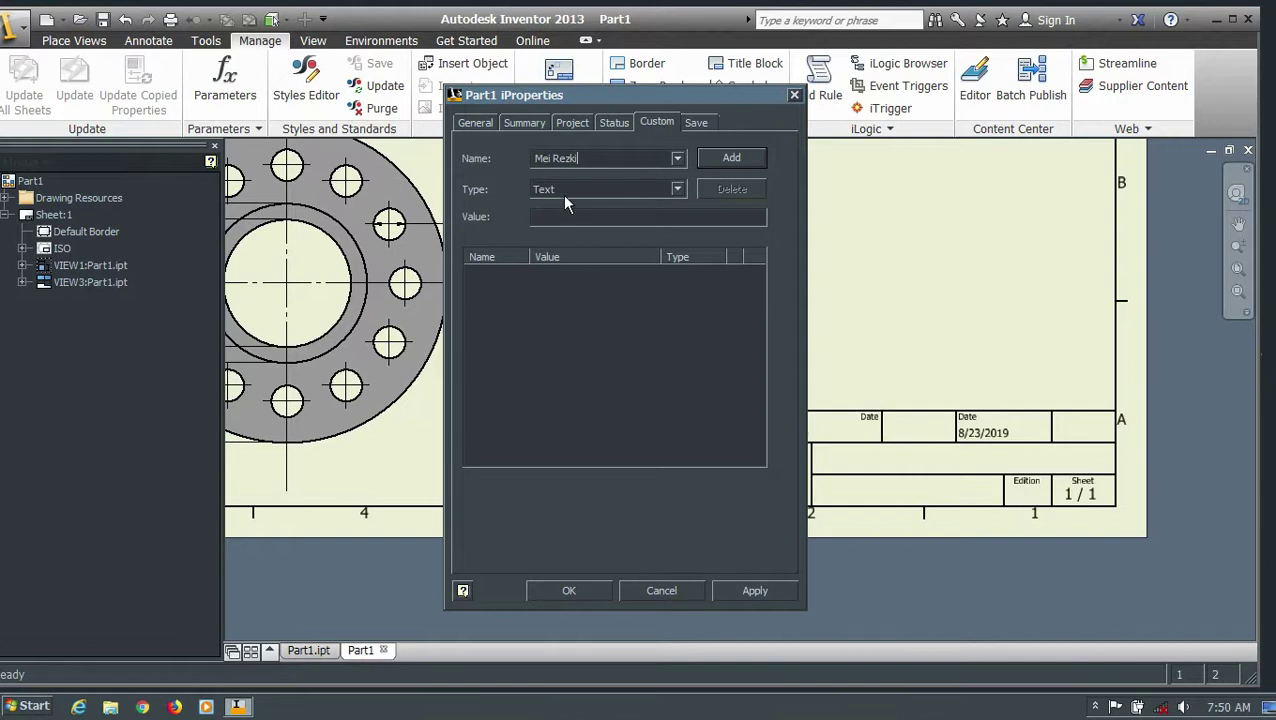
click(678, 190)
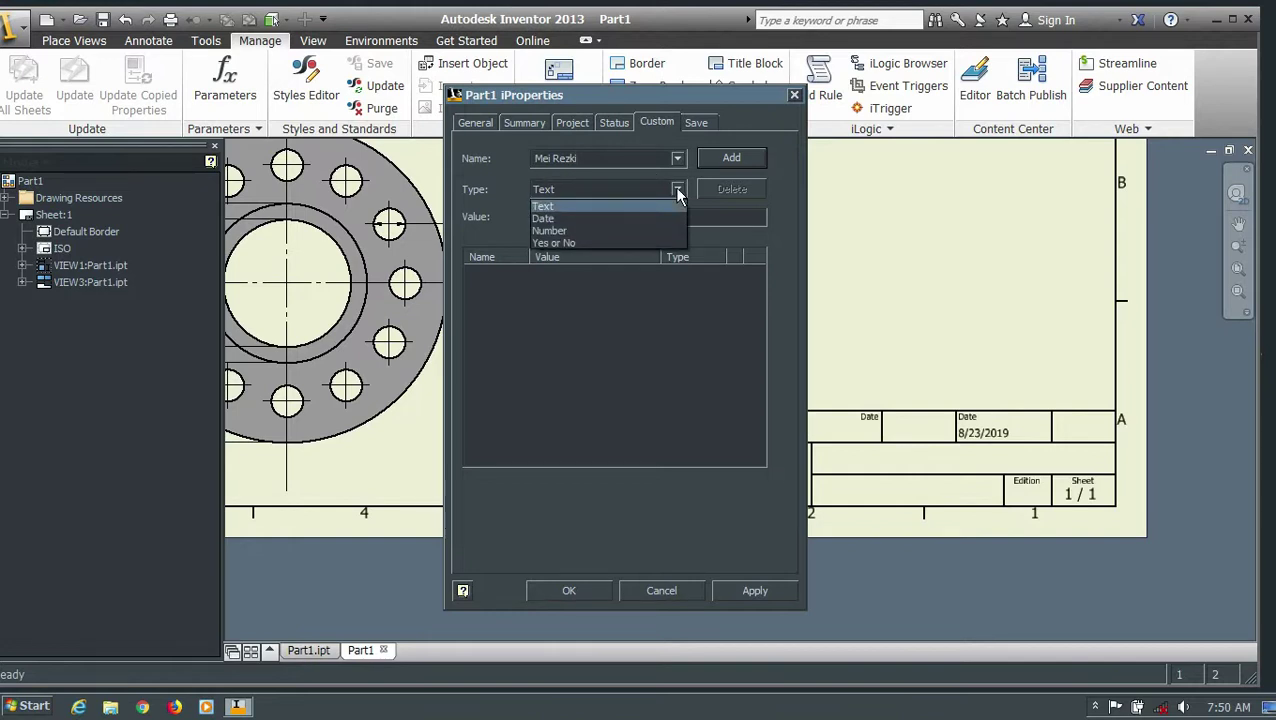
click(607, 208)
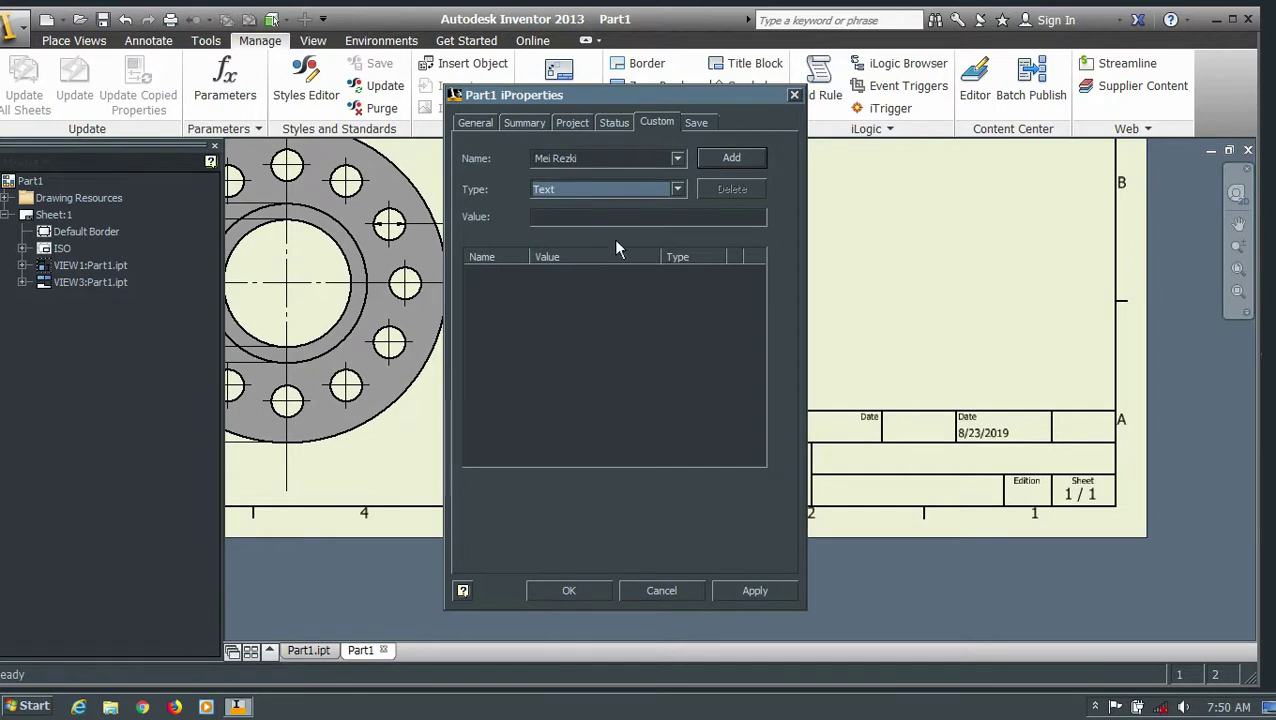
click(567, 122)
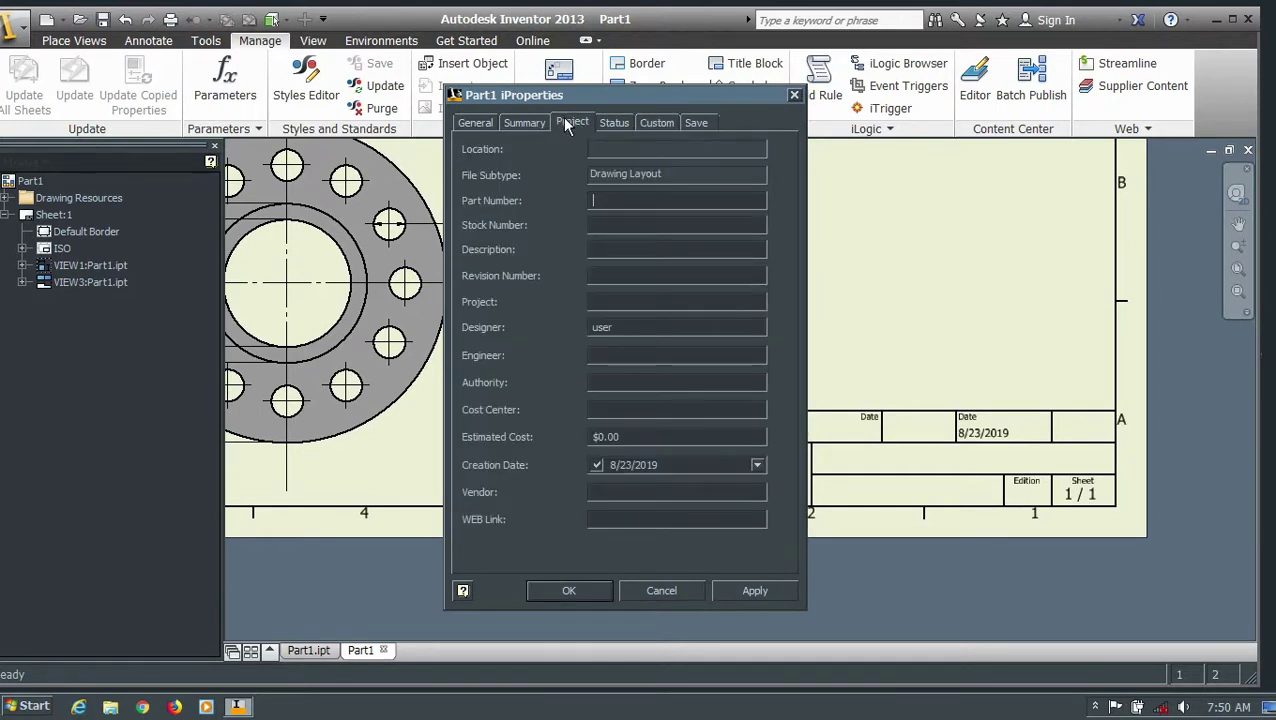
Step: Replace the Designer value with the designer's name and enter the engineer's name
click(618, 328)
double_click(620, 328)
text(MEi RE)
text(zki)
text(ei)
text( R)
text(ezk)
click(603, 354)
text(Ta)
text(ufik)
Step: Set the Revision Number to 1 and apply the project property changes
click(647, 436)
drag(642, 436, 590, 437)
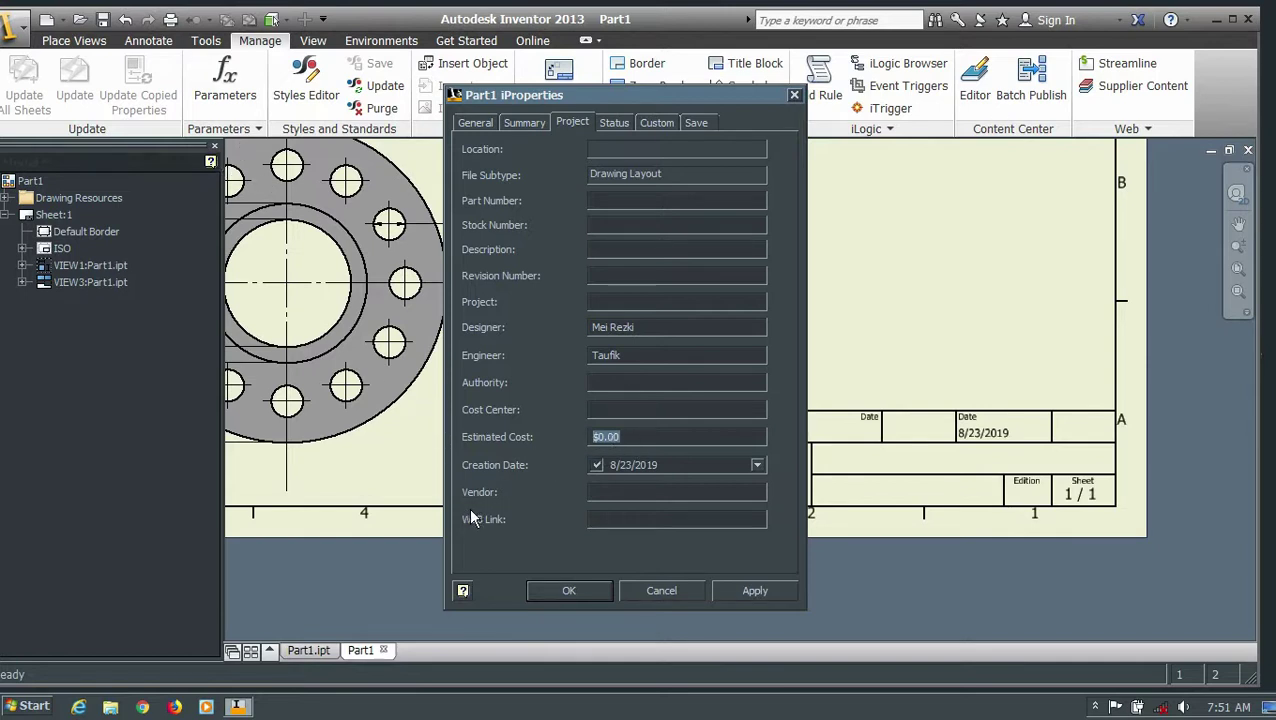
click(608, 491)
text(1)
click(762, 591)
Step: Close iProperties, zoom in to check the updated title block, then reopen the drawing's iProperties
click(568, 591)
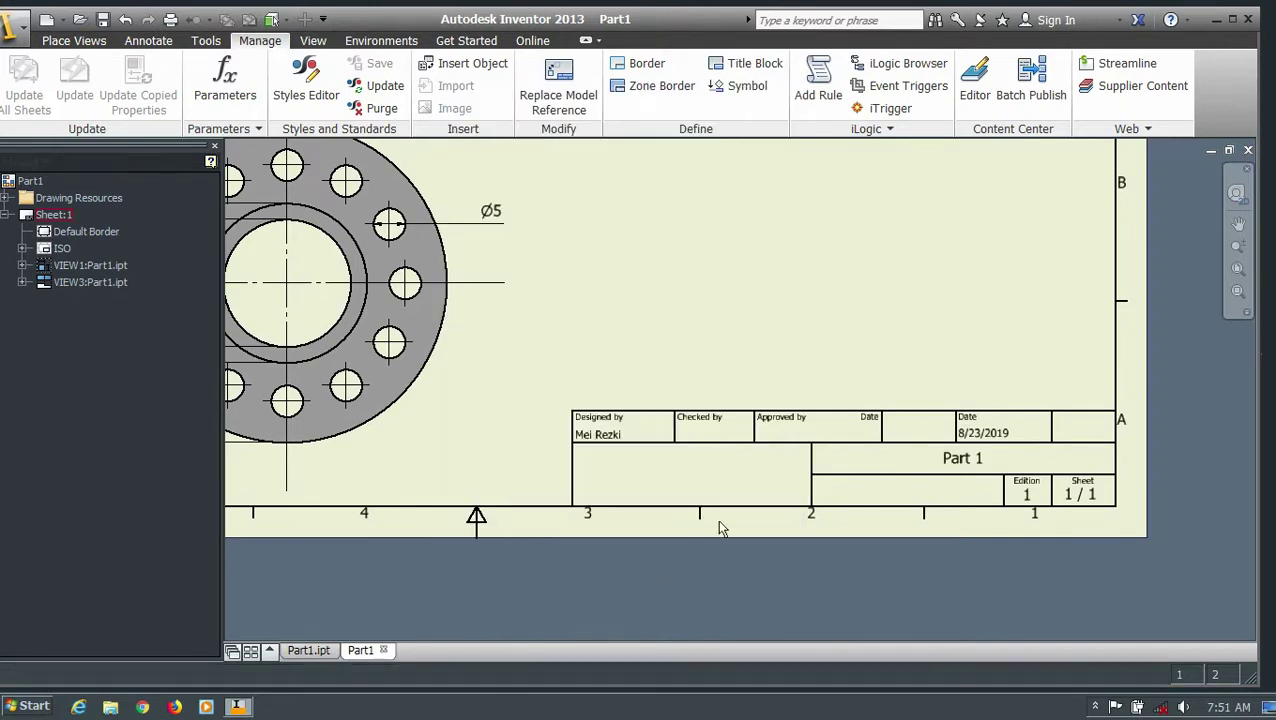
scroll(632, 440, up, 2)
scroll(632, 453, up, 1)
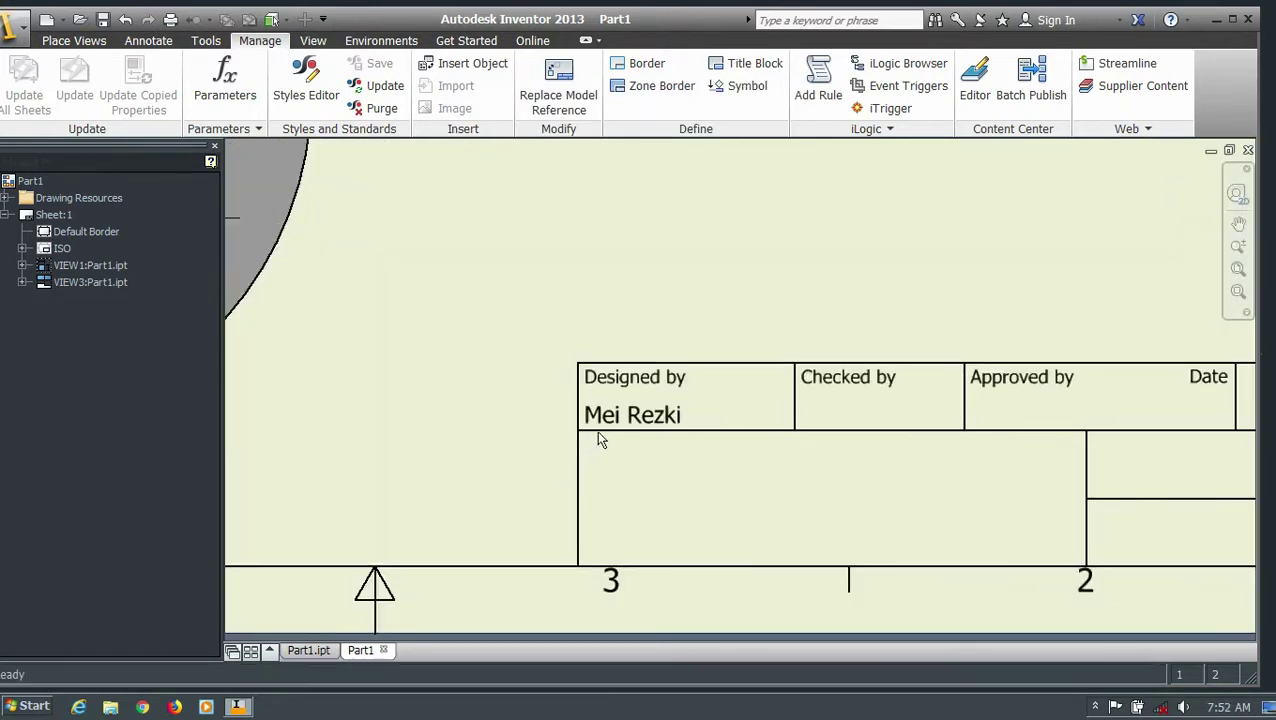
scroll(600, 440, up, 2)
scroll(628, 440, down, 4)
scroll(942, 452, up, 3)
scroll(1005, 456, down, 2)
scroll(1093, 468, up, 2)
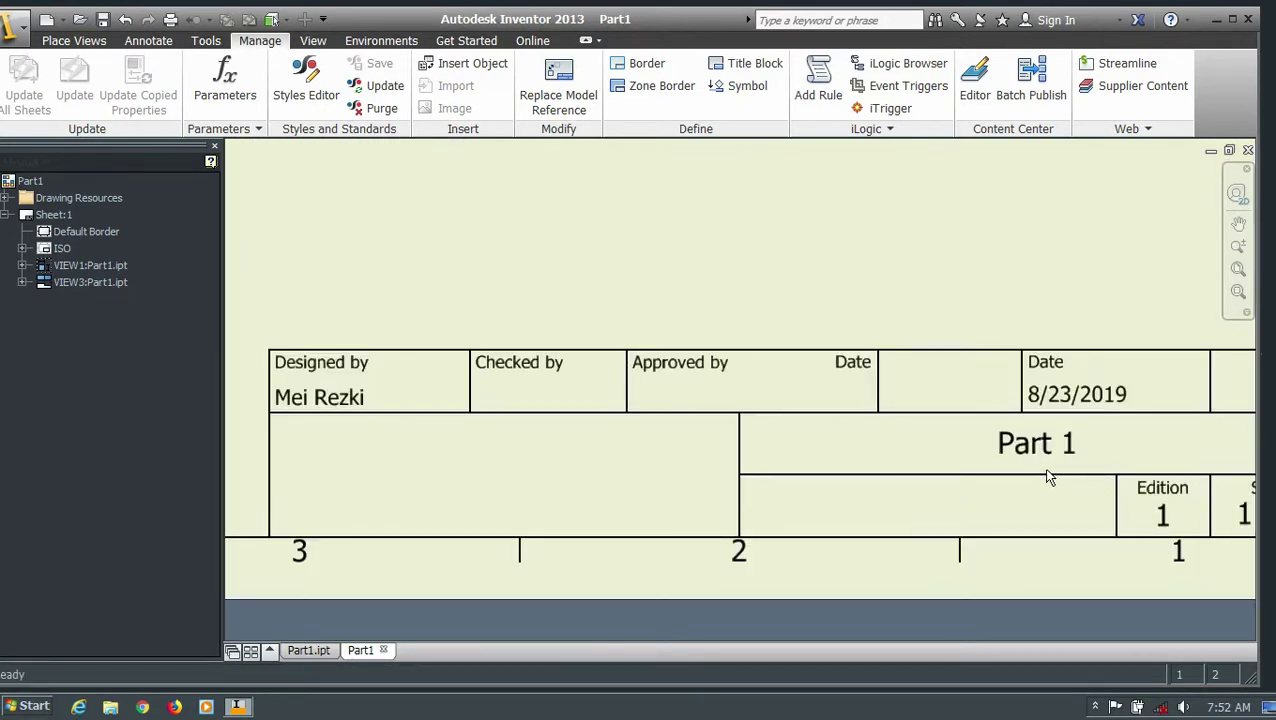
scroll(990, 483, down, 1)
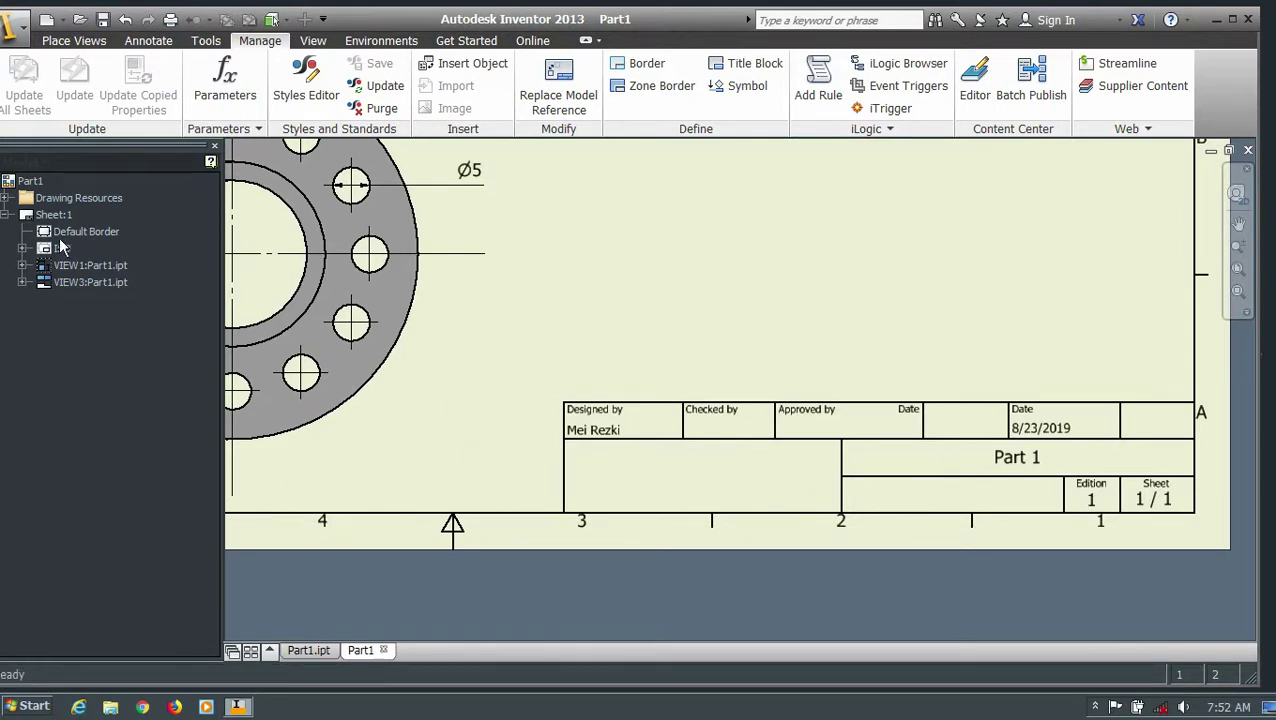
click(12, 30)
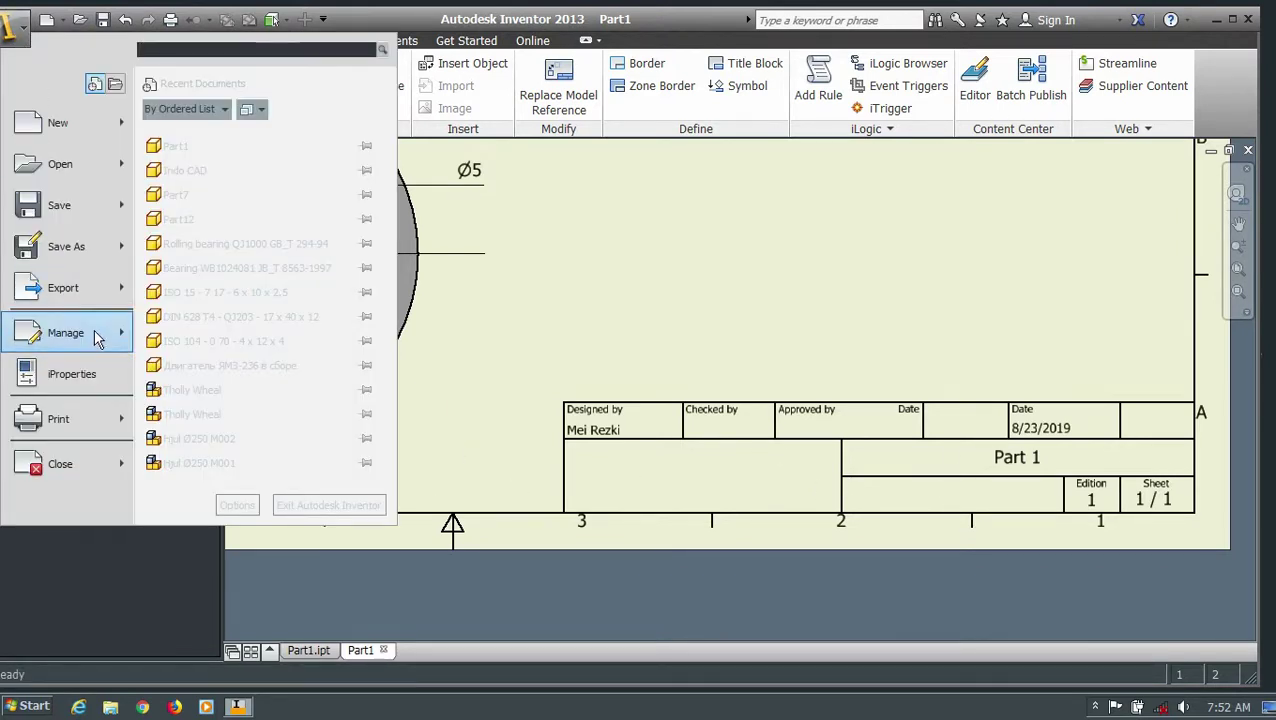
click(73, 375)
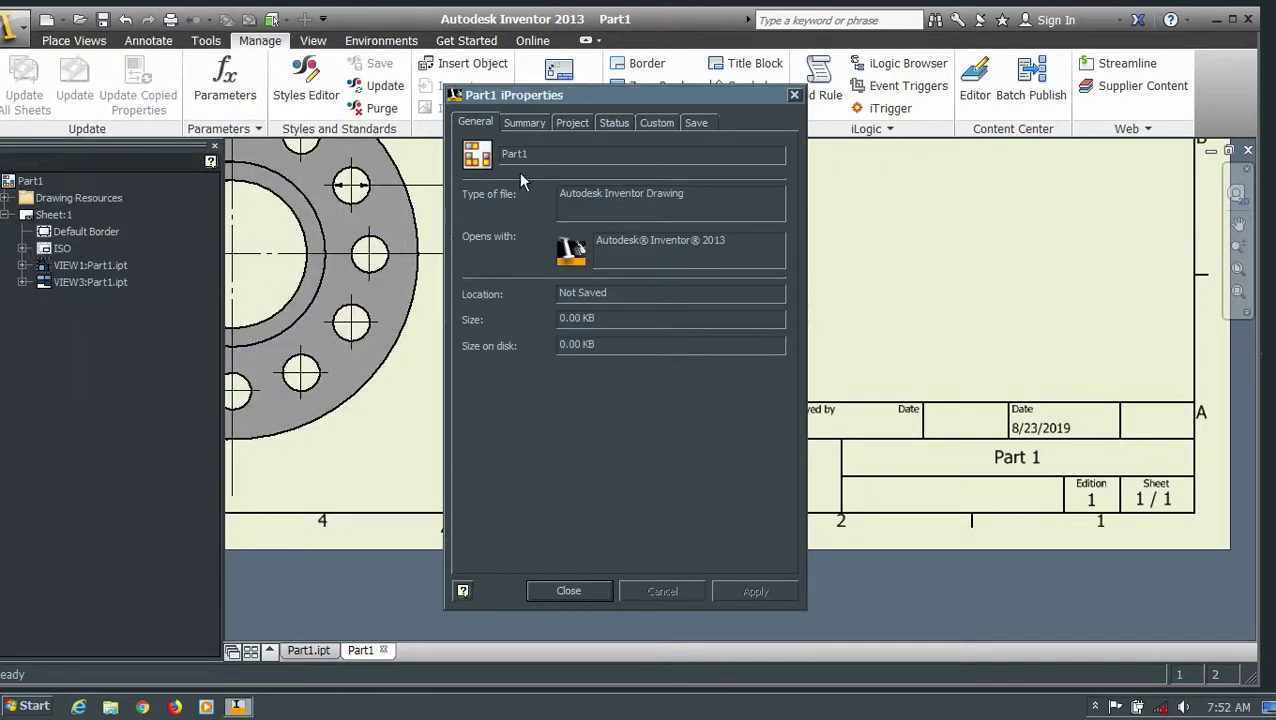
Step: On Summary, enter company Toyota, subject 'Desain Prouksi' and the manager's name
click(512, 124)
click(573, 175)
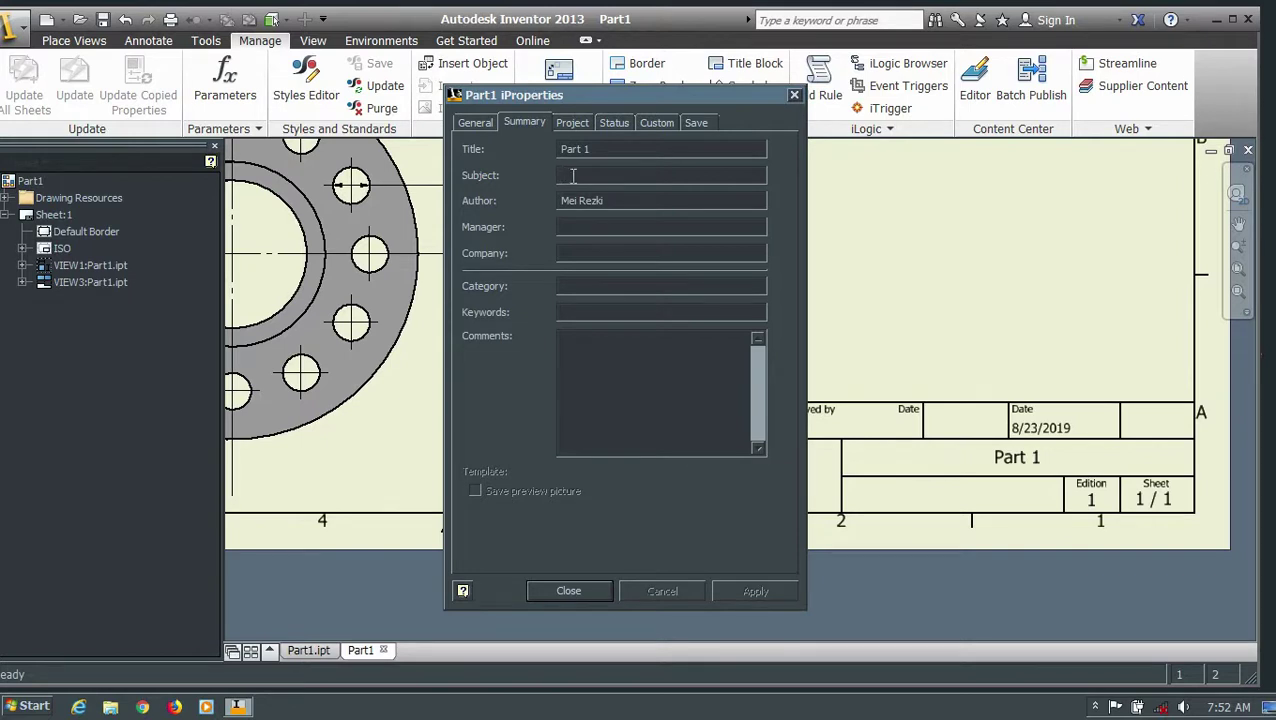
click(574, 251)
text(T)
text(oyota)
click(573, 174)
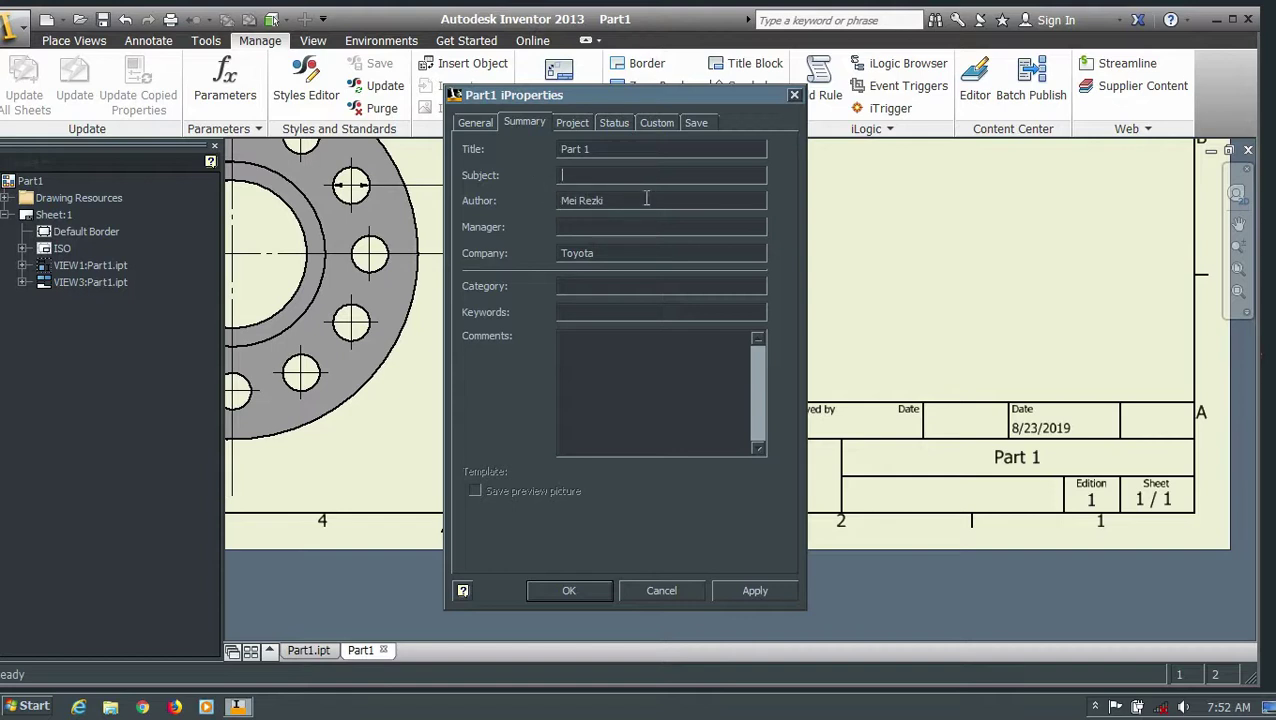
text(Desaim)
key(BackSpace)
key(BackSpace)
text(n Prouksi)
click(575, 226)
text(a)
key(BackSpace)
text(Andi)
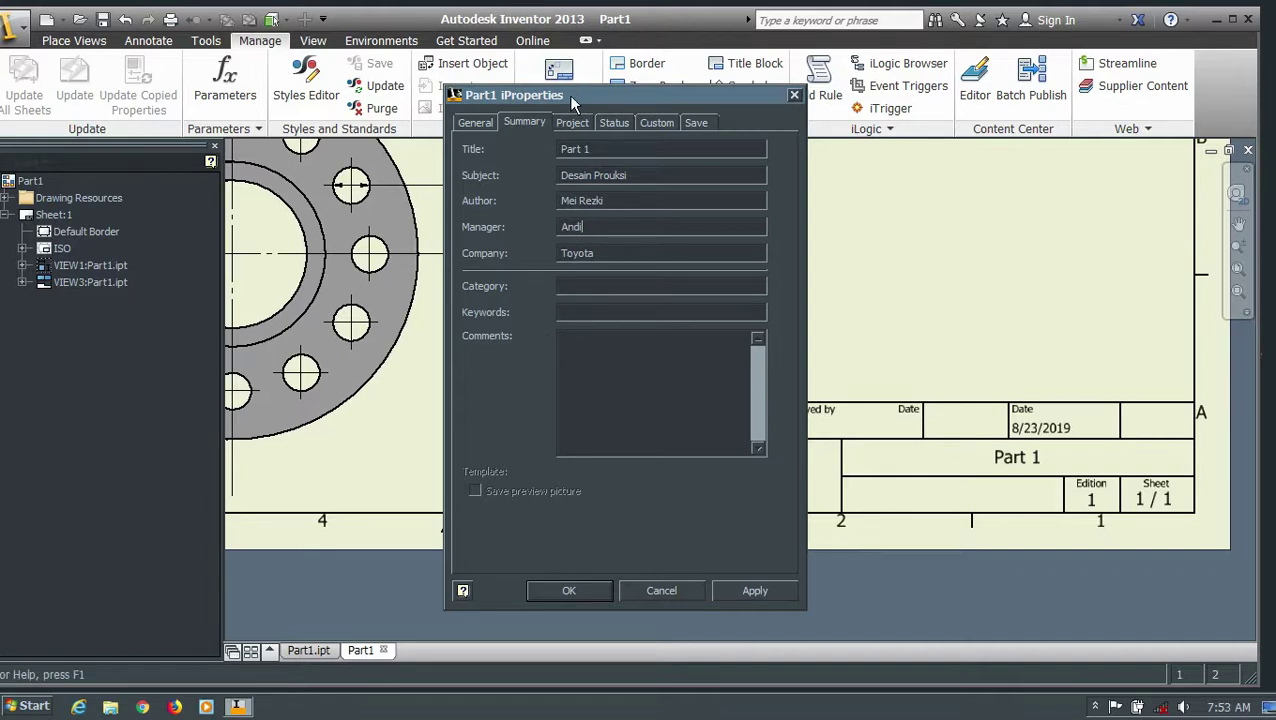
Step: Set both Part Number and Stock Number to 1 in the project properties
click(570, 122)
click(638, 150)
click(614, 203)
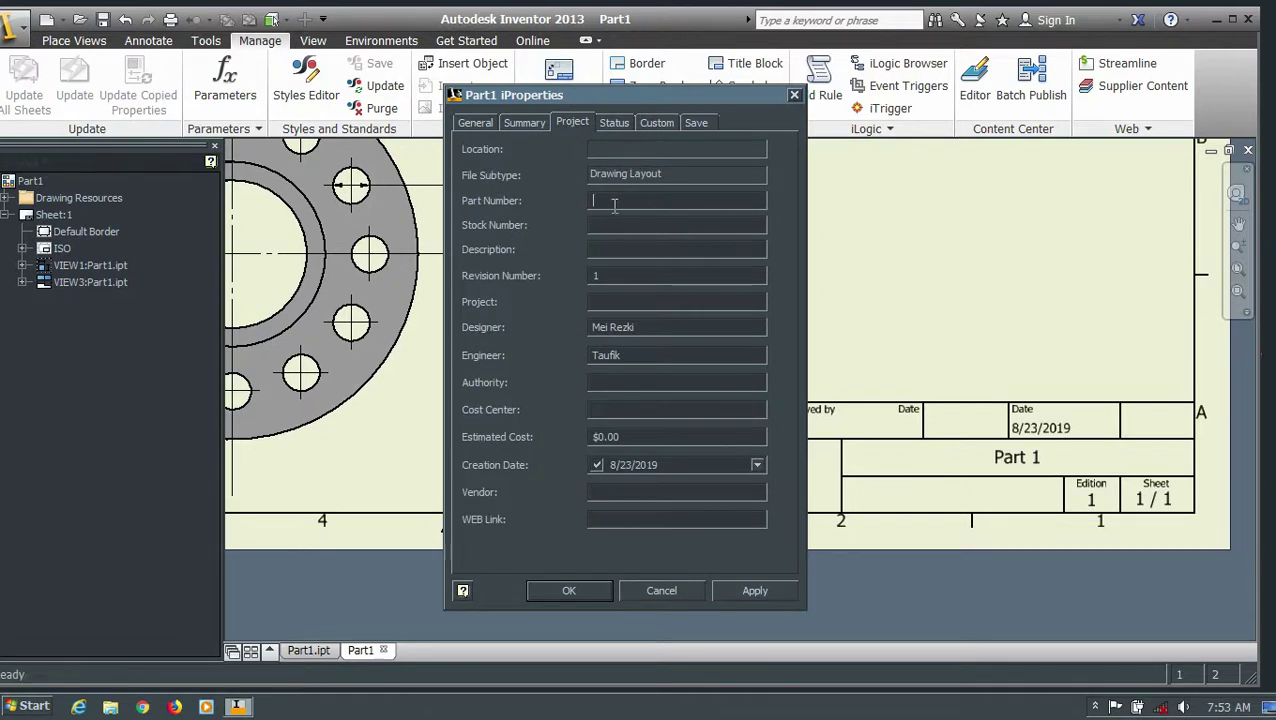
text(1)
click(607, 226)
text(1)
click(605, 249)
Step: Set design state to Pending, enable Checked, Eng. and Mfg. approved dates, then apply and close
click(613, 125)
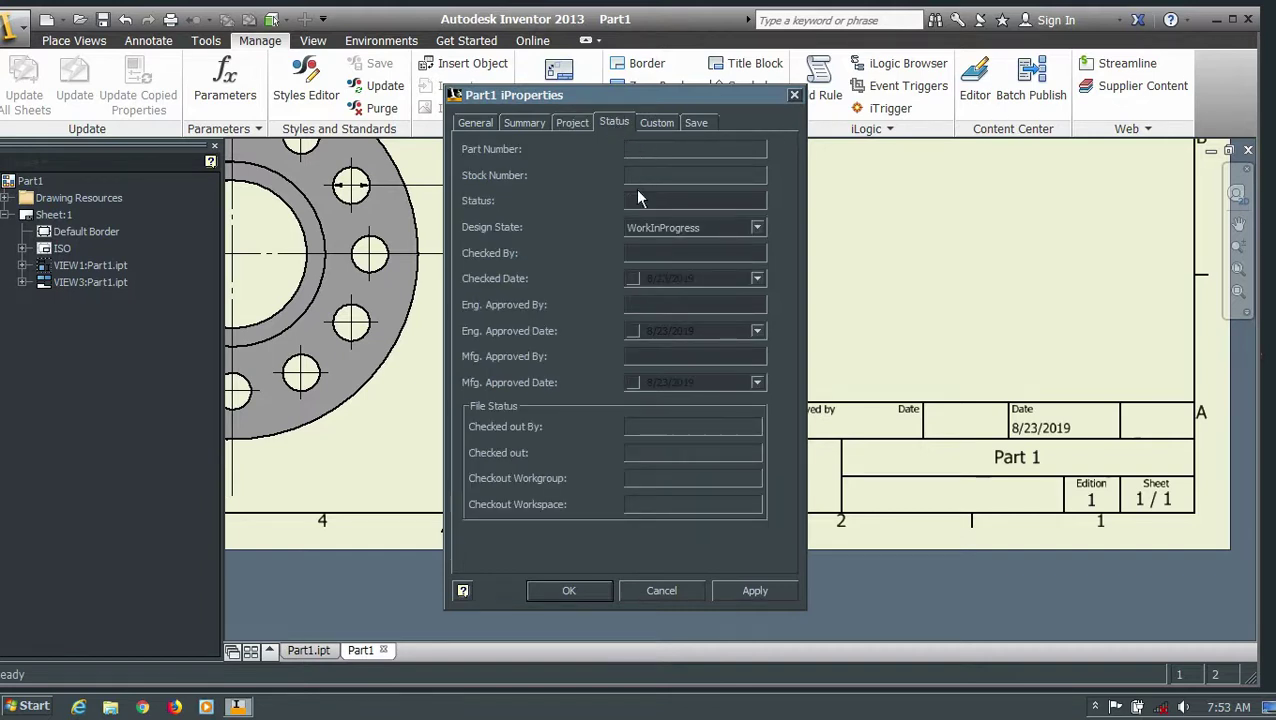
click(636, 172)
click(636, 201)
scroll(661, 227, down, 1)
click(632, 279)
click(632, 331)
click(633, 382)
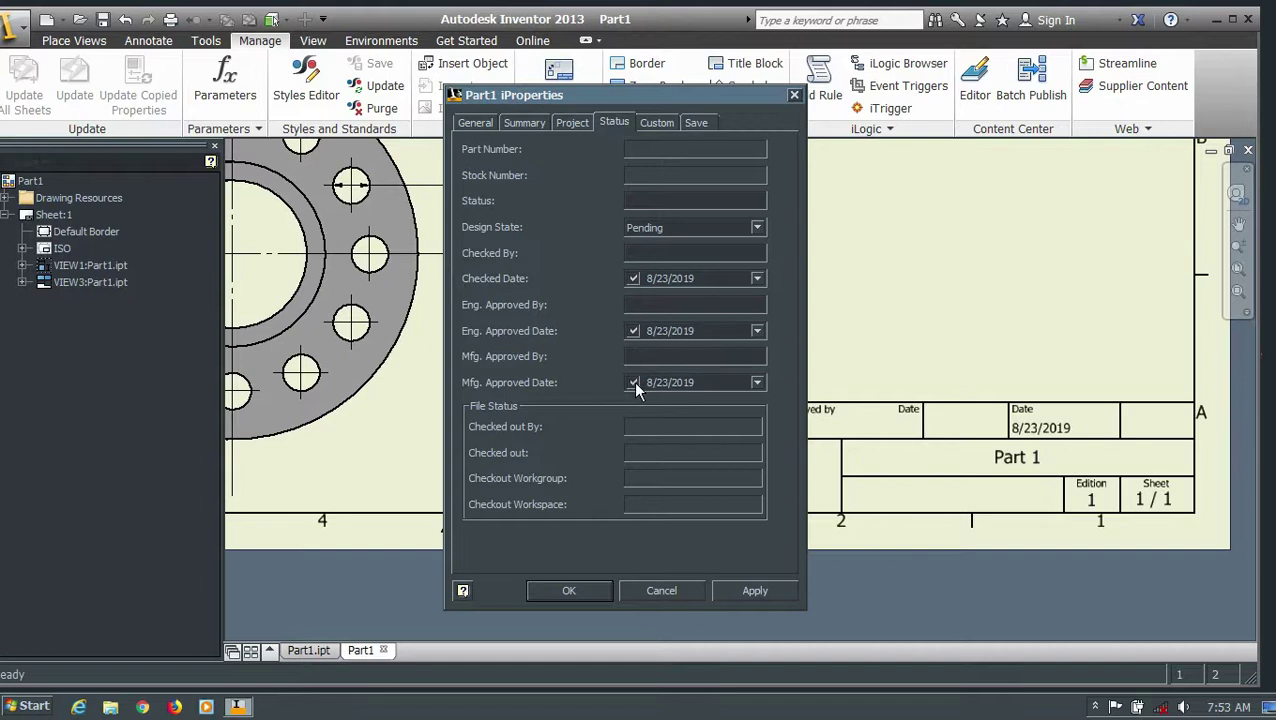
click(652, 123)
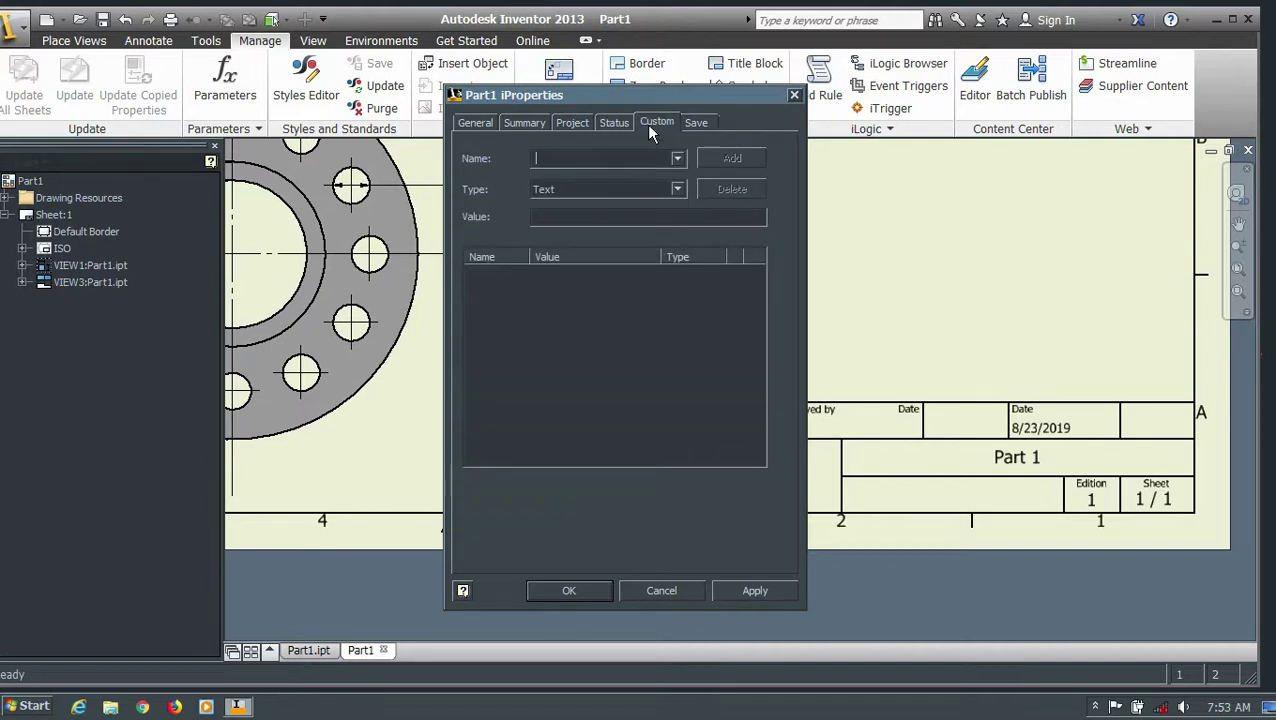
click(702, 123)
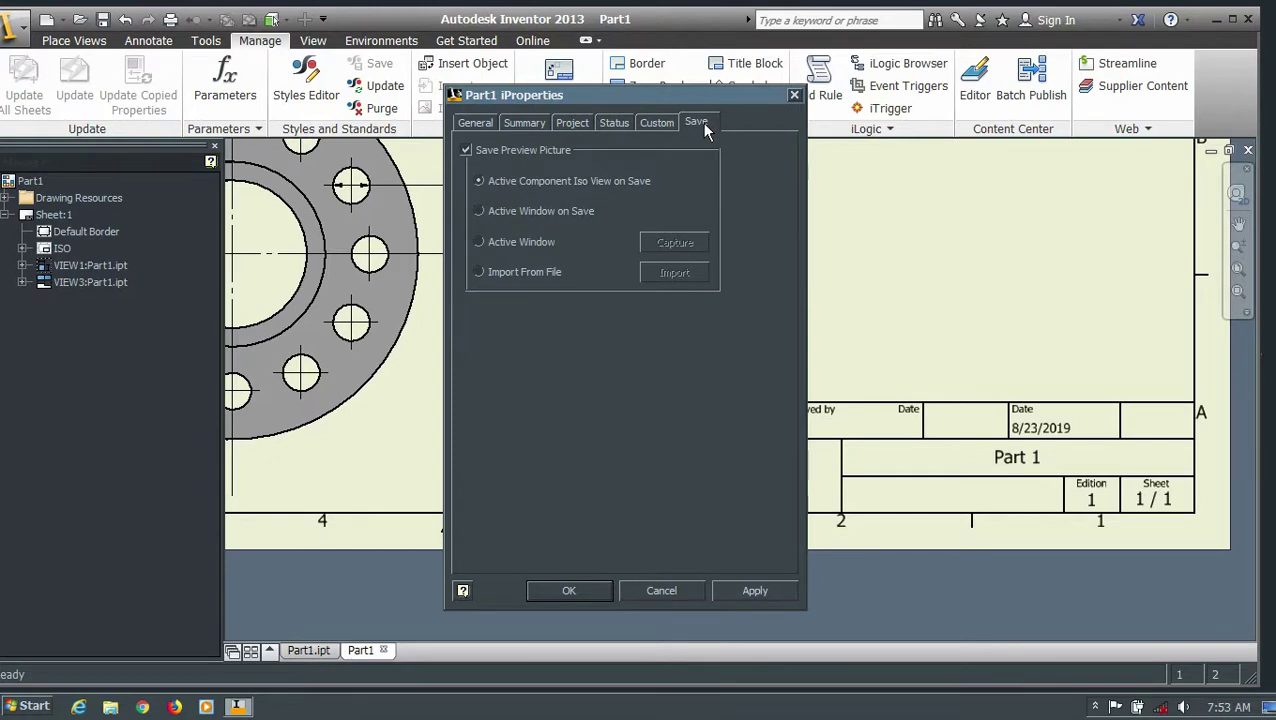
click(742, 592)
click(794, 96)
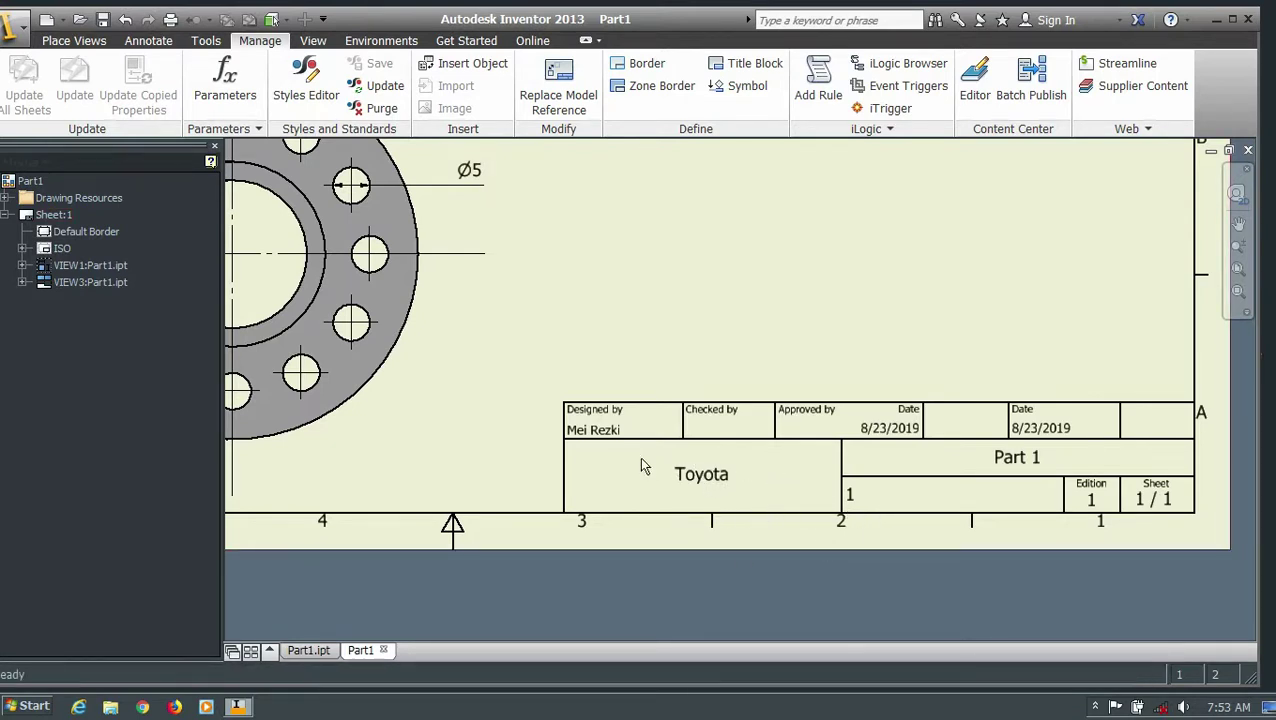
Step: Zoom around the sheet to inspect the title block showing Toyota and part number 1
scroll(858, 482, down, 3)
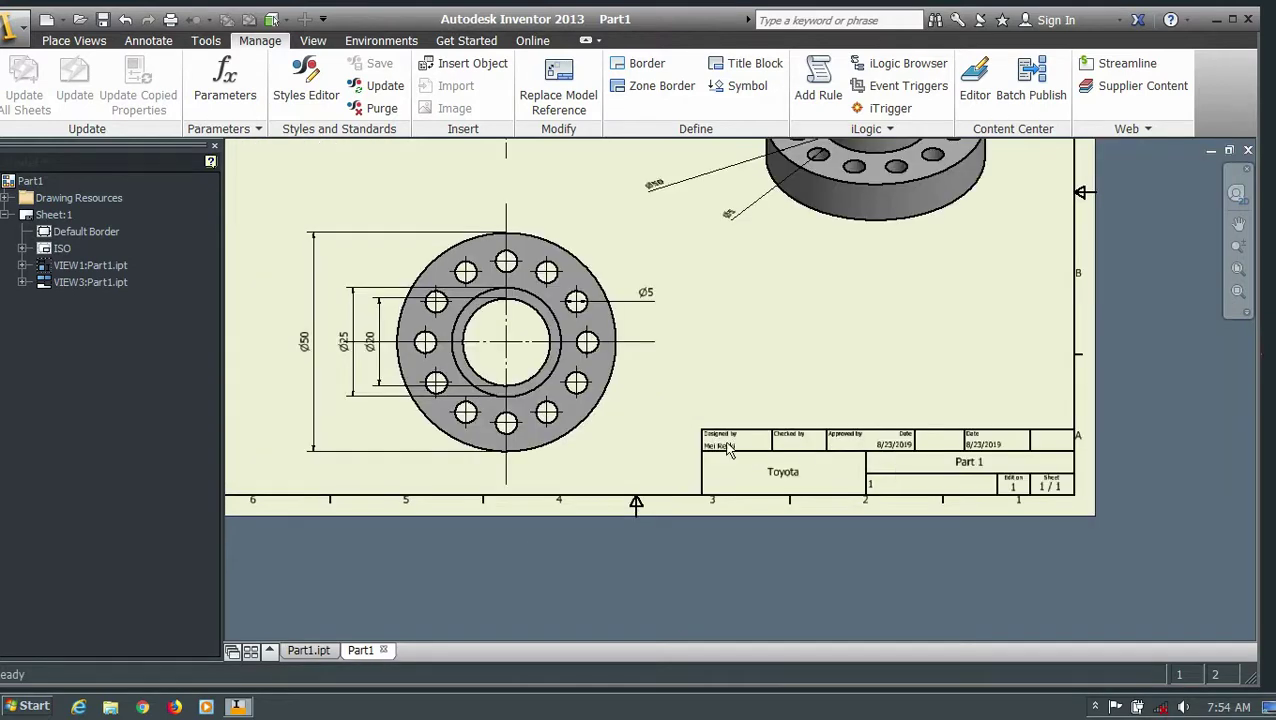
scroll(808, 460, down, 3)
scroll(728, 435, up, 3)
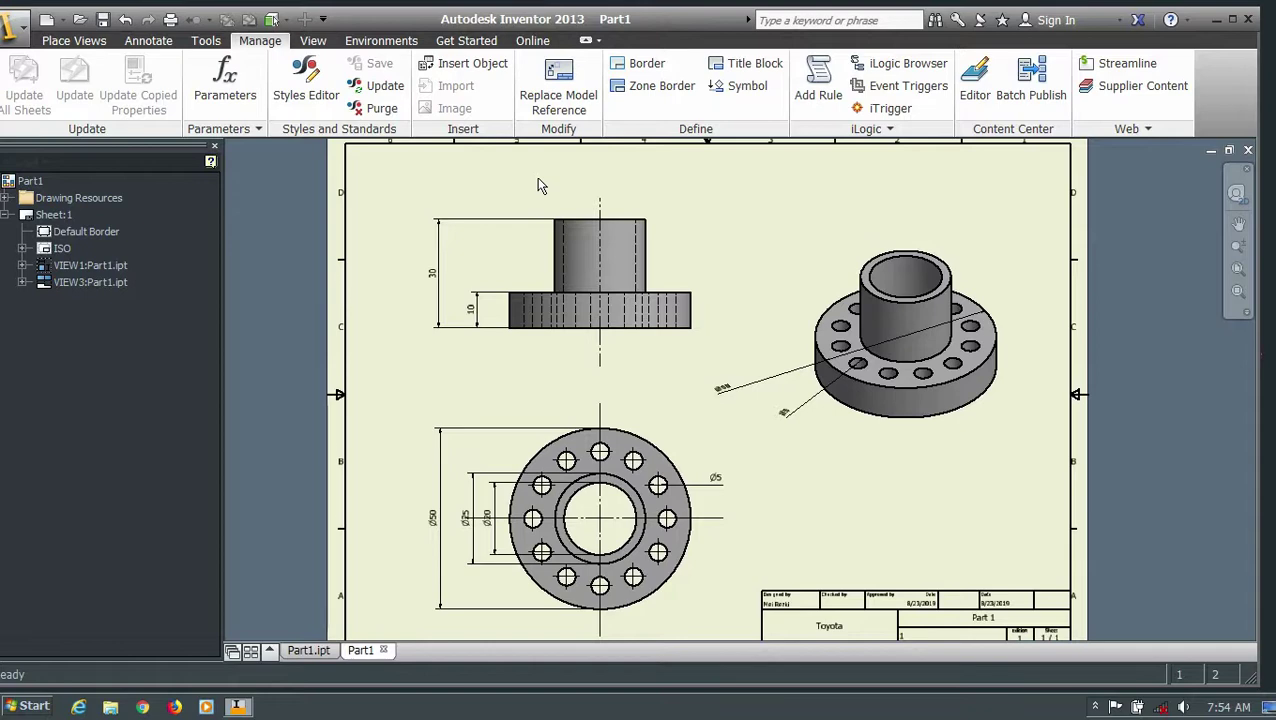
scroll(575, 250, up, 3)
scroll(609, 307, down, 3)
scroll(635, 312, up, 2)
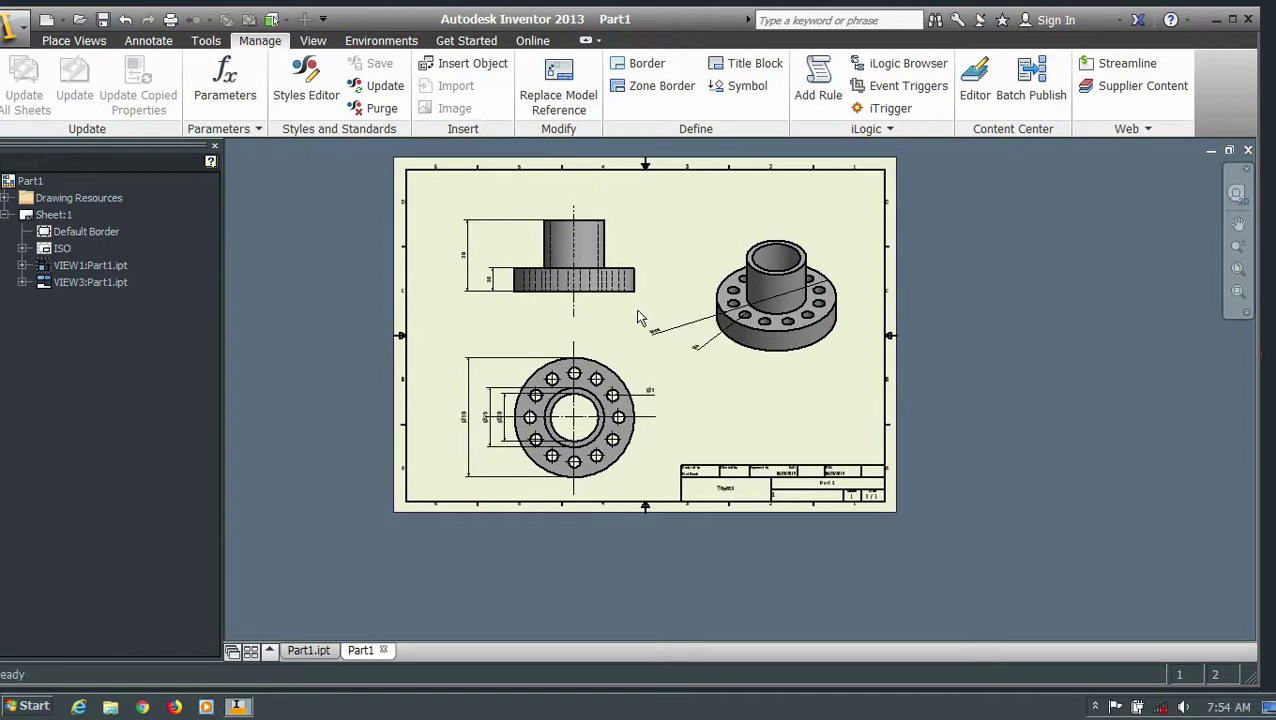